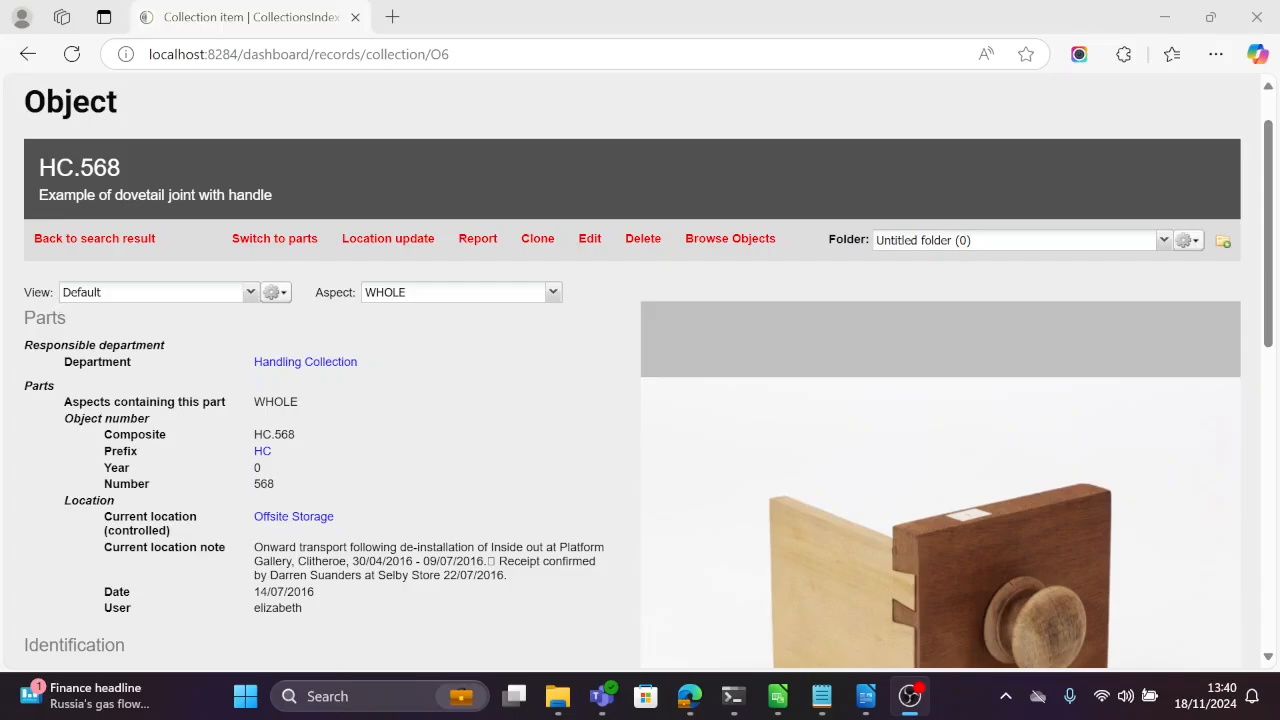
# Look through the dovetail joint's object record in its Default view, from the parts details to the workflow and access section.
pyautogui.scroll(-6, 220, 363)
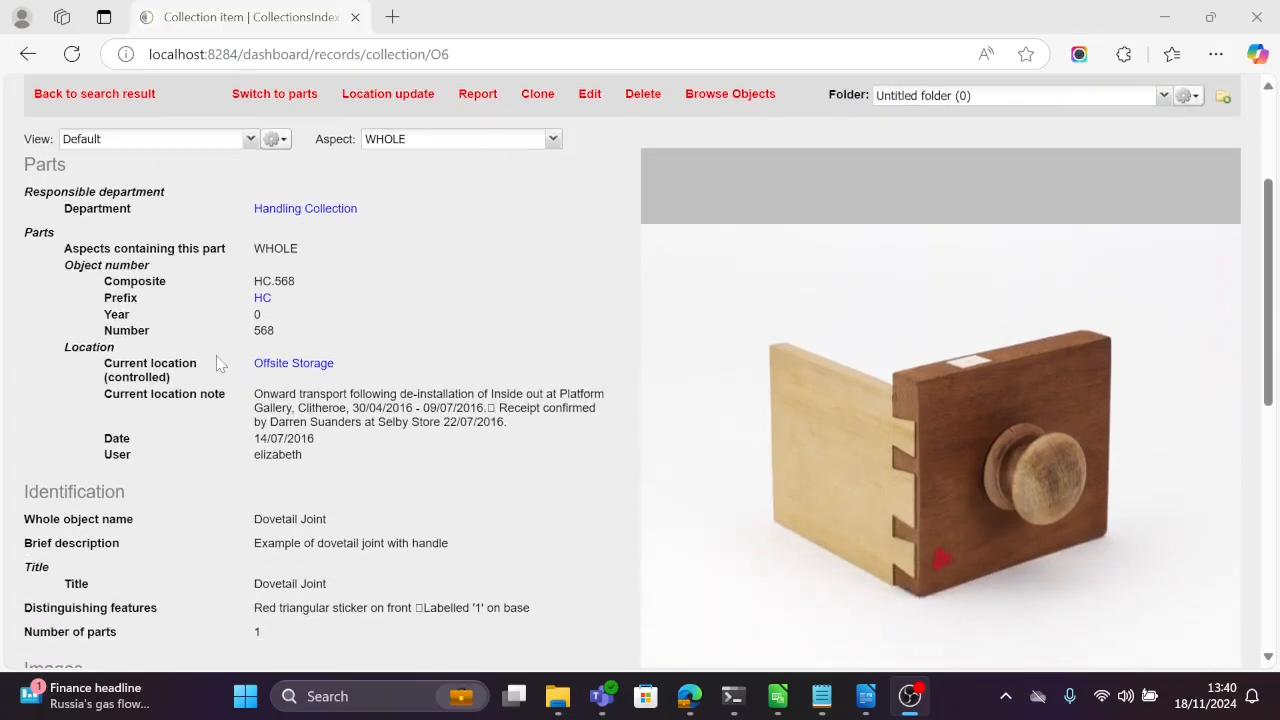
pyautogui.scroll(-2, 220, 363)
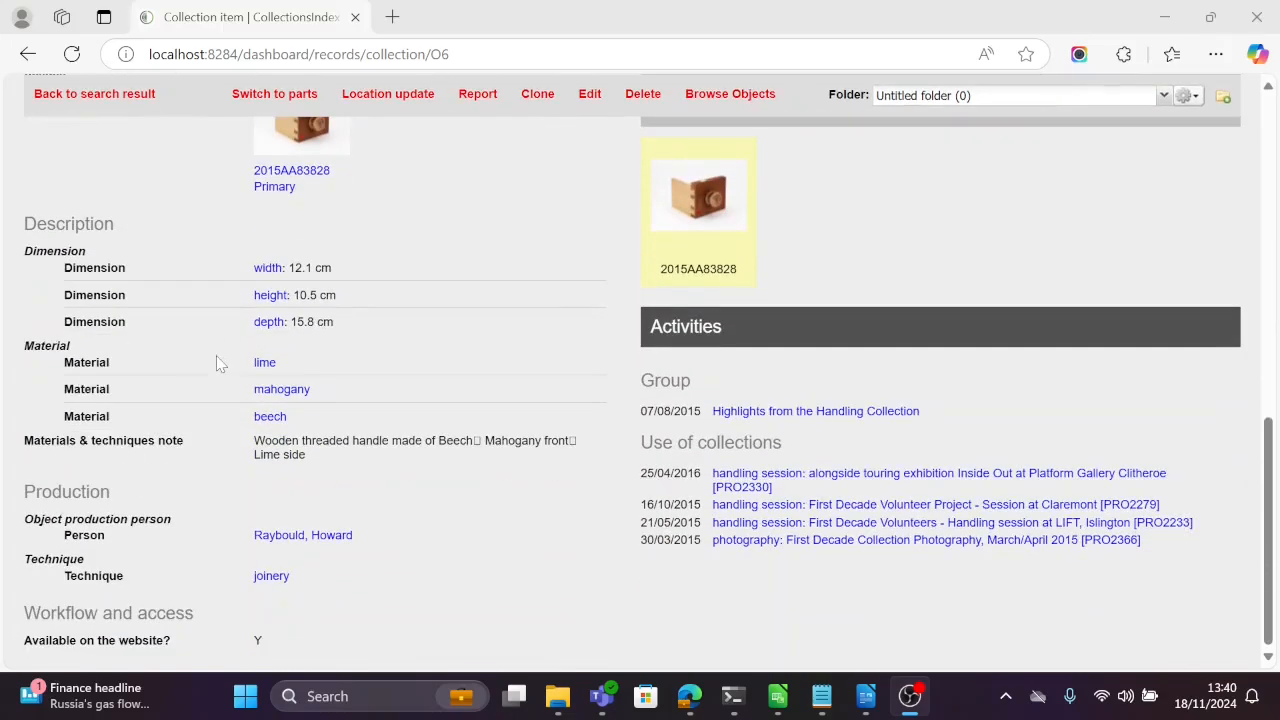
pyautogui.scroll(8, 220, 363)
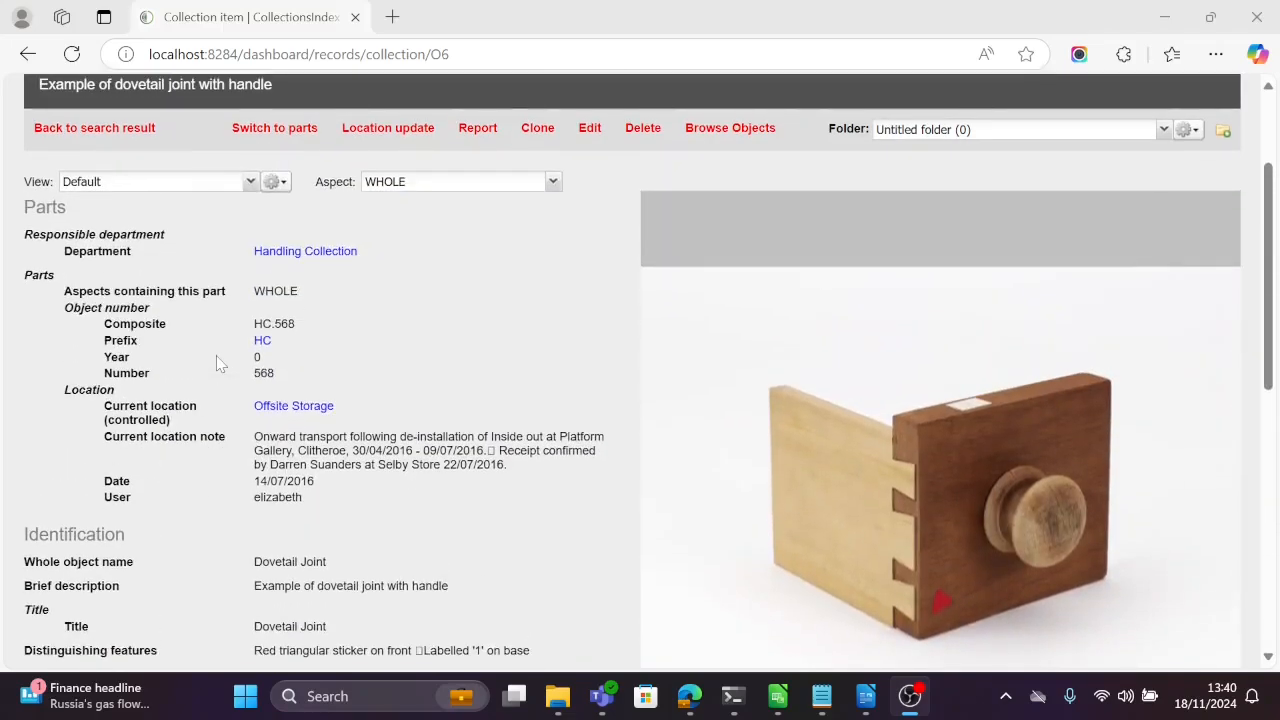
pyautogui.scroll(-1, 220, 363)
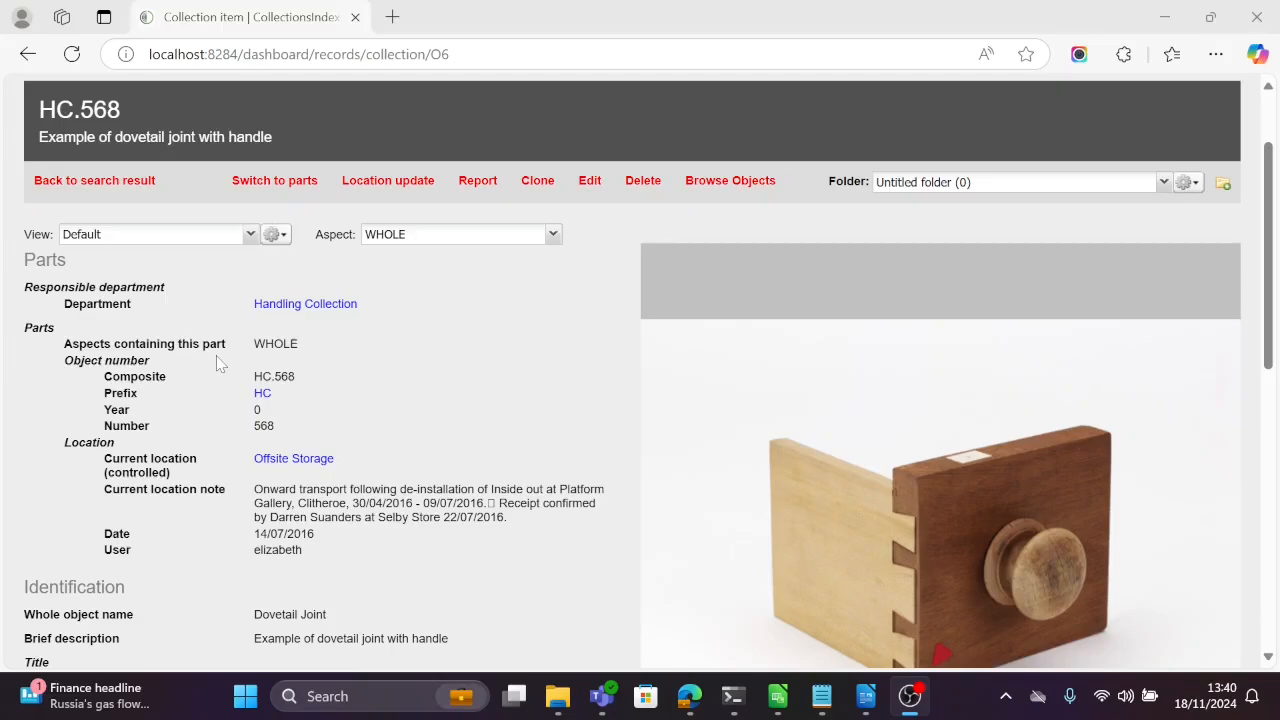
pyautogui.scroll(-5, 220, 363)
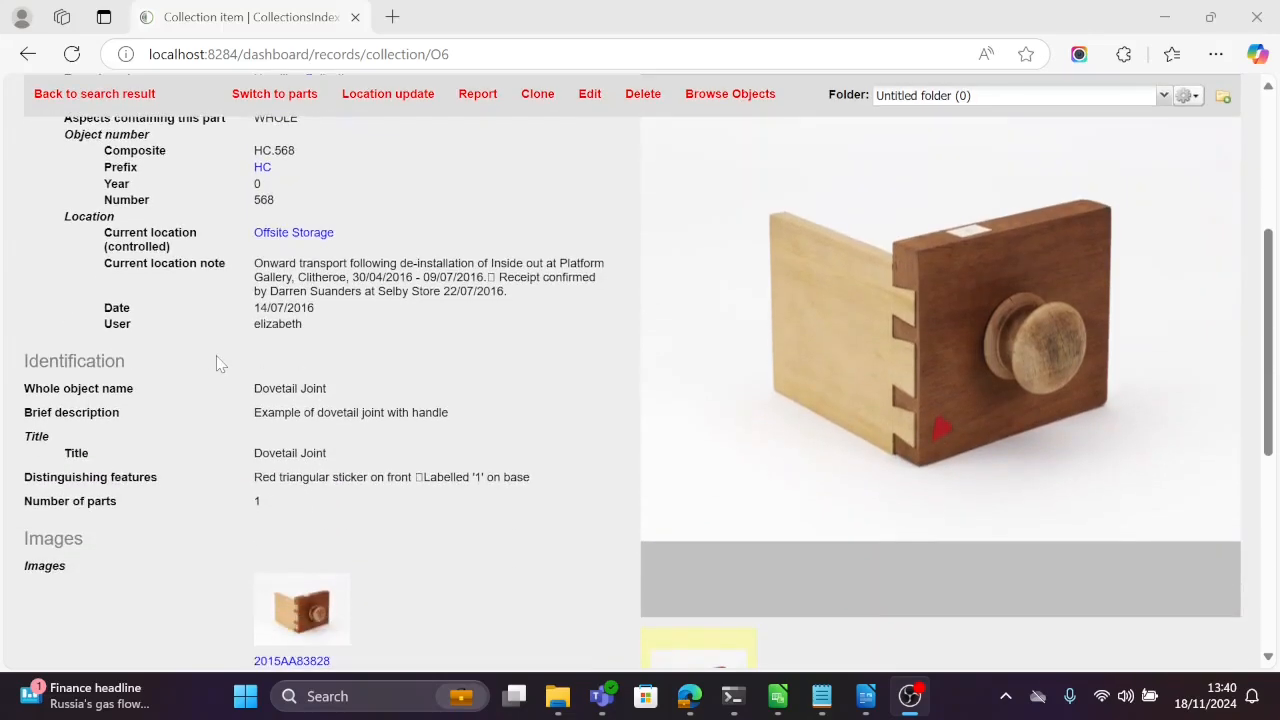
pyautogui.scroll(5, 220, 363)
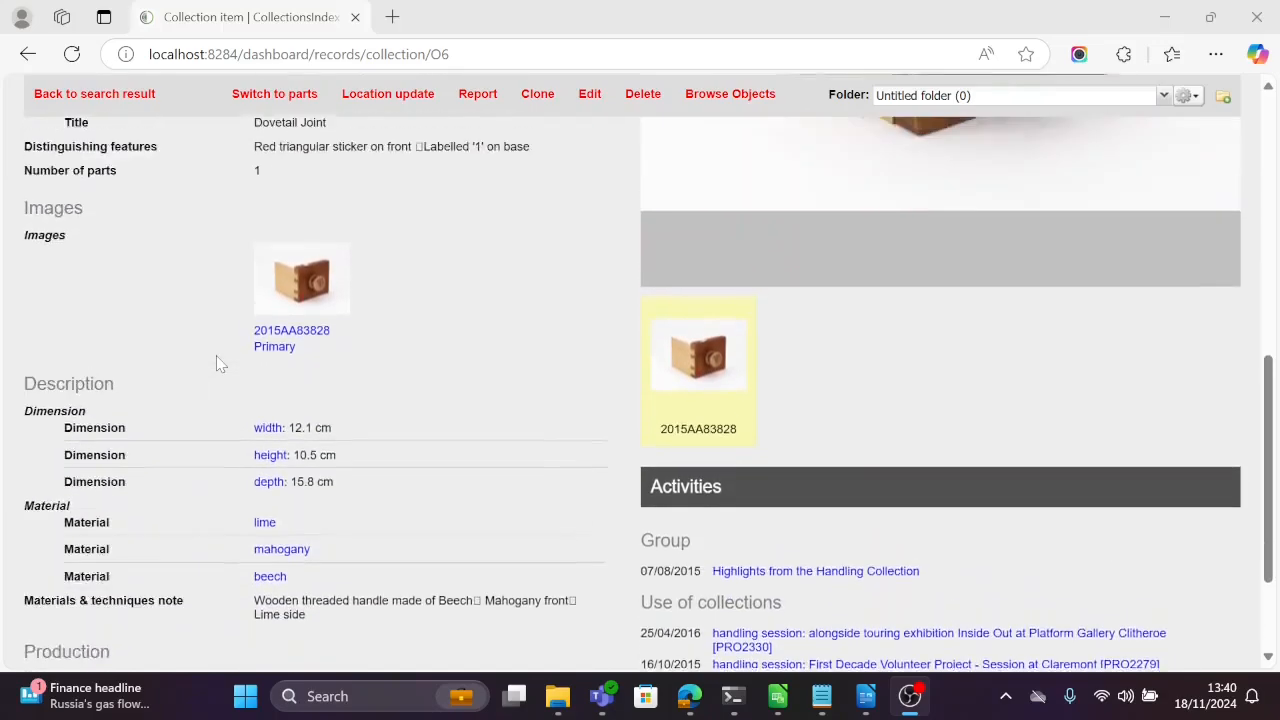
pyautogui.scroll(3, 220, 363)
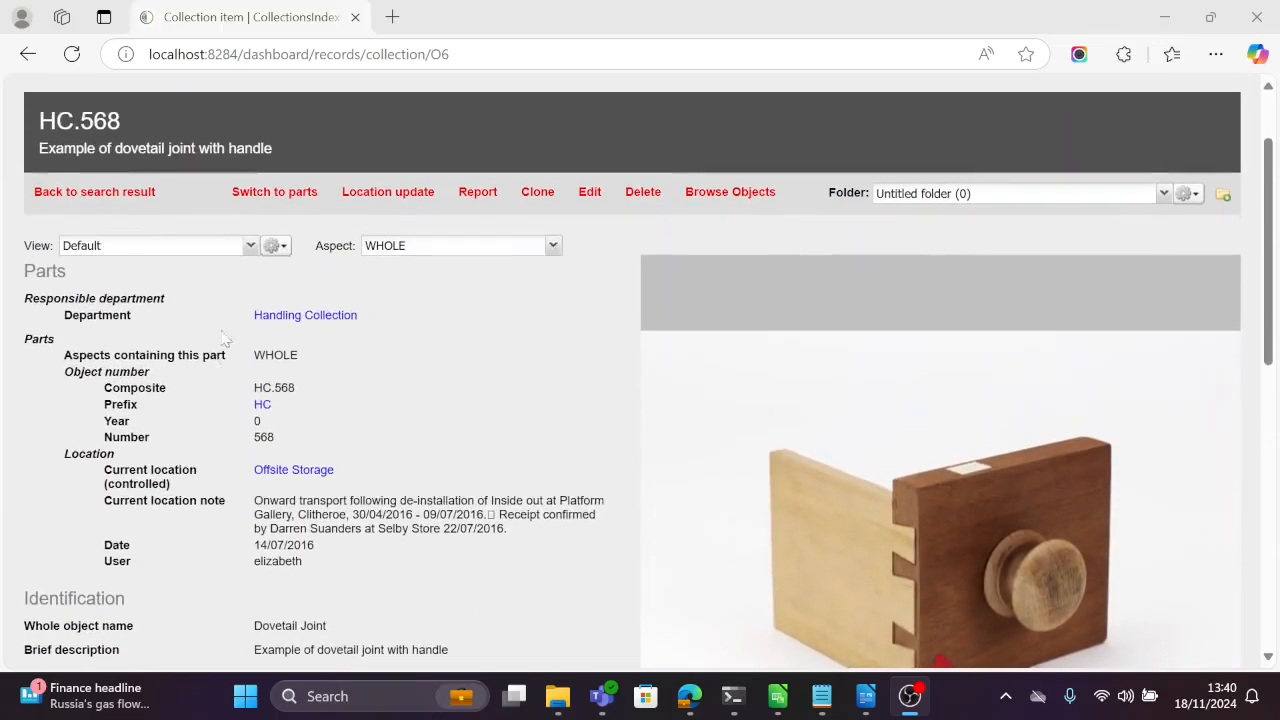
# Switch the object record to the Full view and review its sections through to the admin details and amendment history.
pyautogui.click(250, 246)
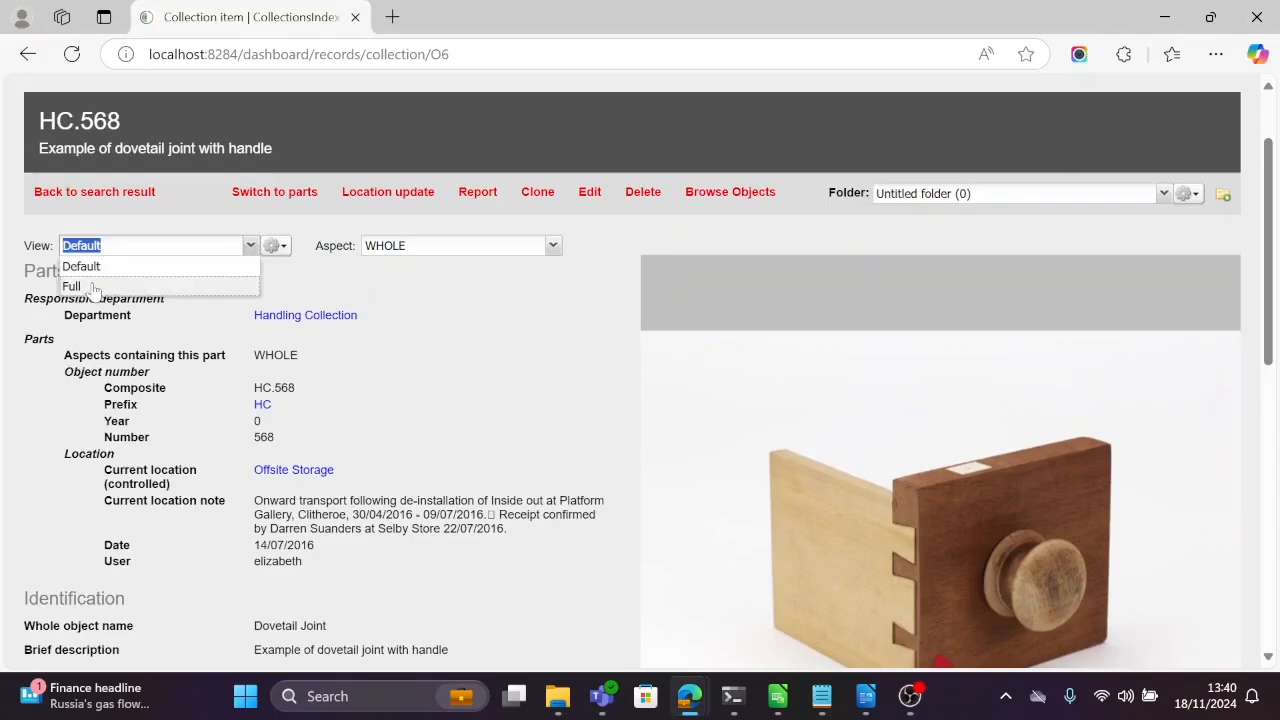
pyautogui.click(172, 285)
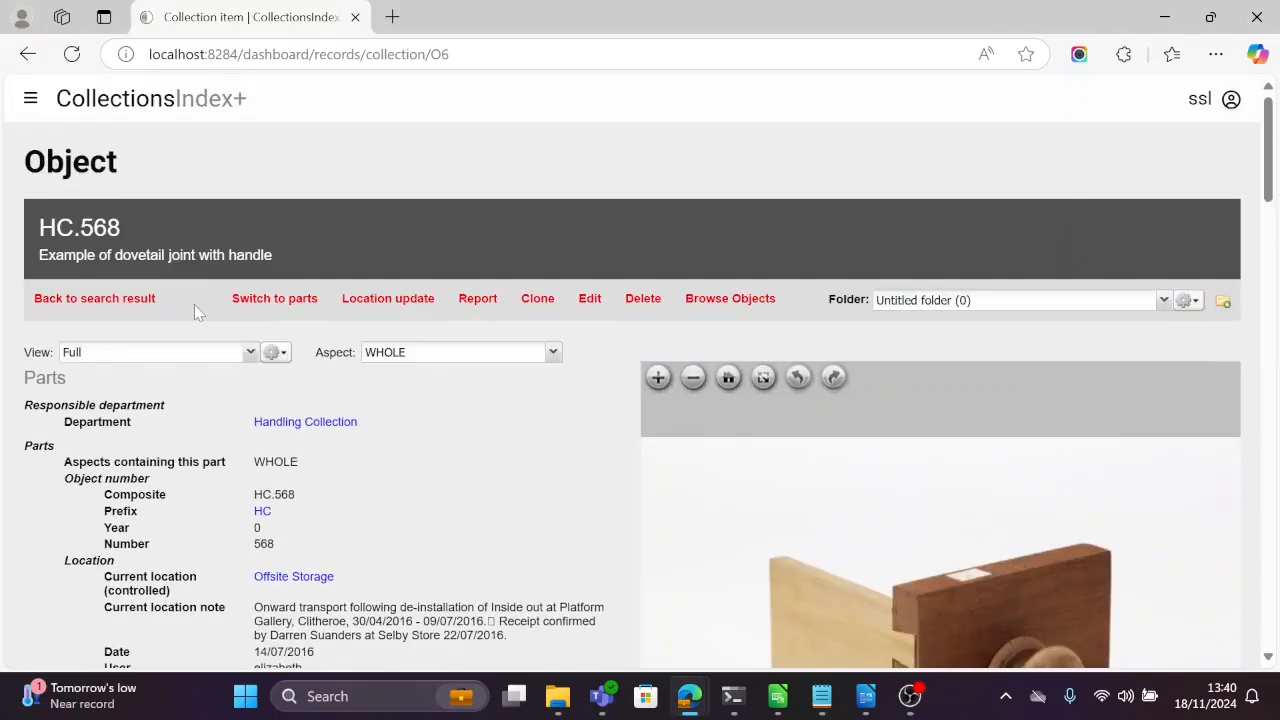
pyautogui.scroll(-5, 194, 304)
pyautogui.scroll(-6, 194, 304)
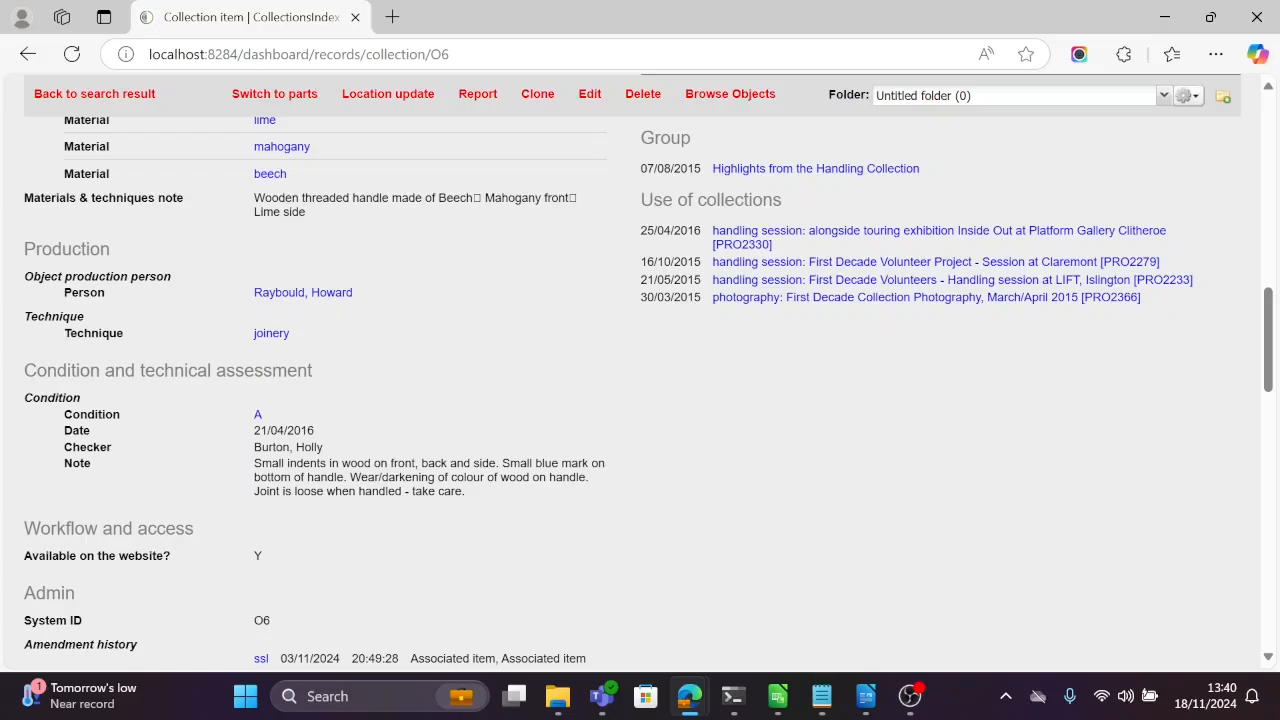
pyautogui.scroll(6, 320, 357)
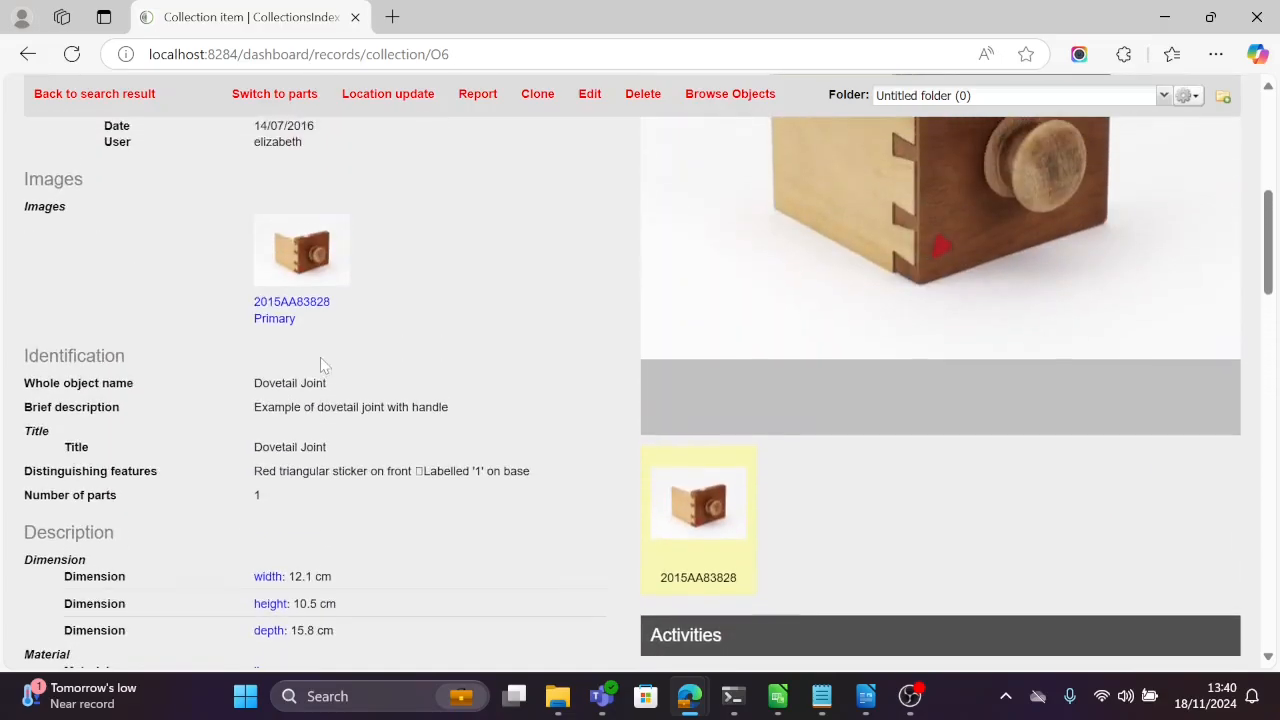
pyautogui.scroll(4, 322, 365)
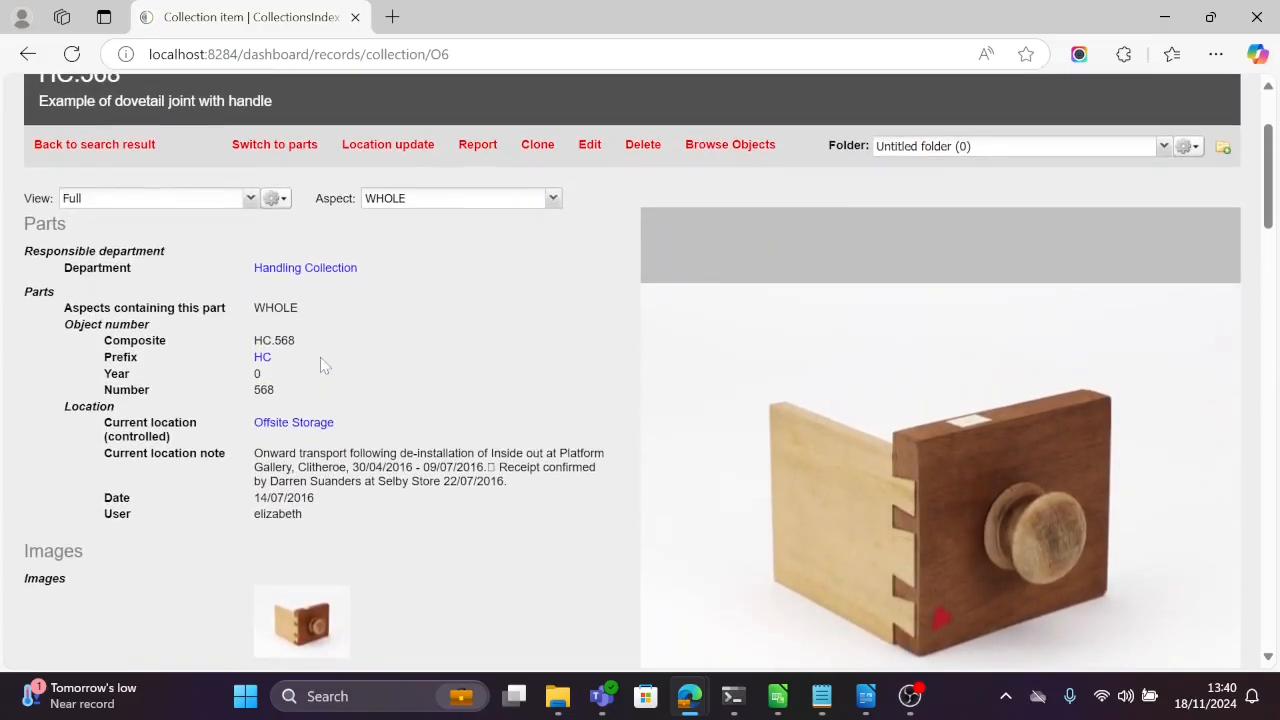
pyautogui.scroll(1, 321, 362)
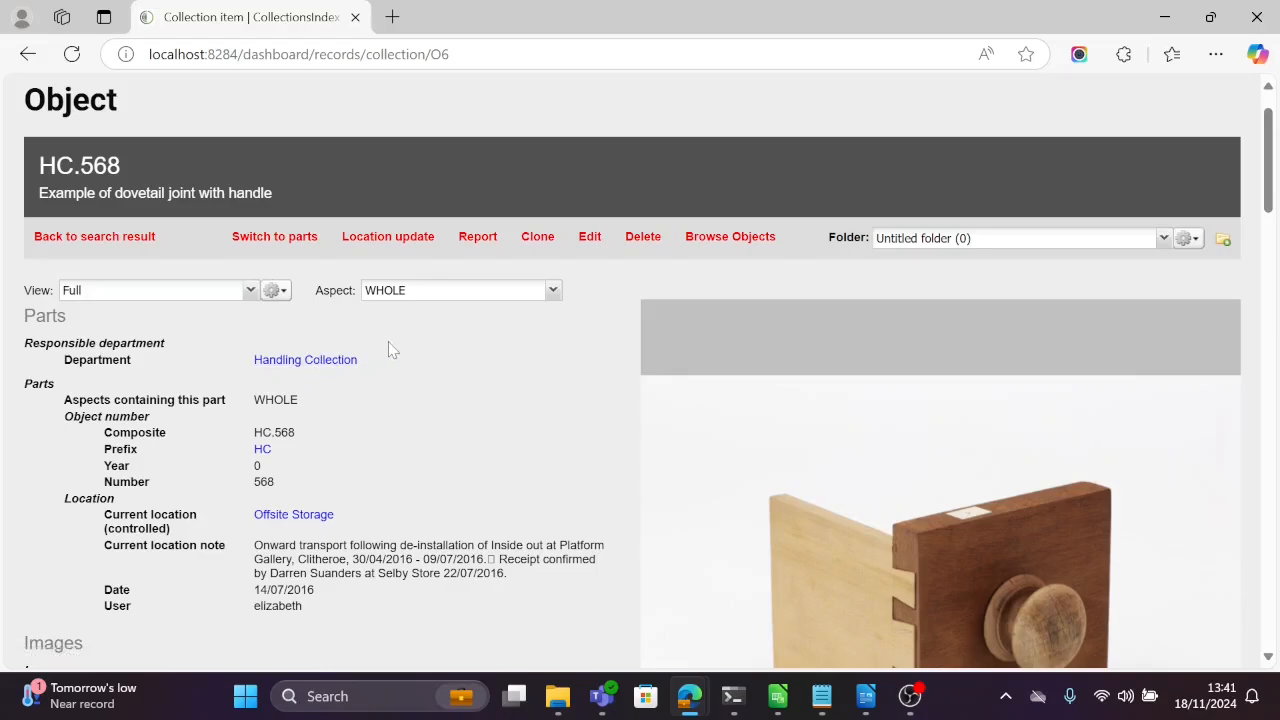
pyautogui.scroll(-8, 392, 349)
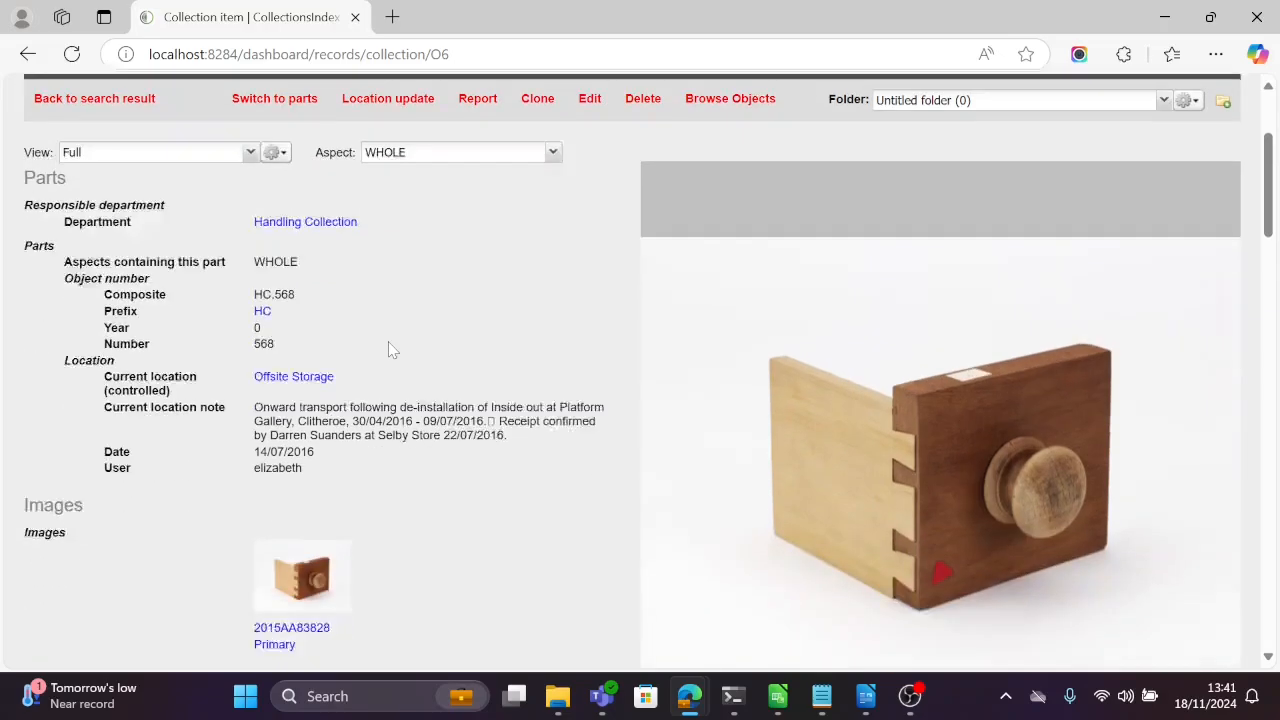
pyautogui.scroll(-1, 392, 349)
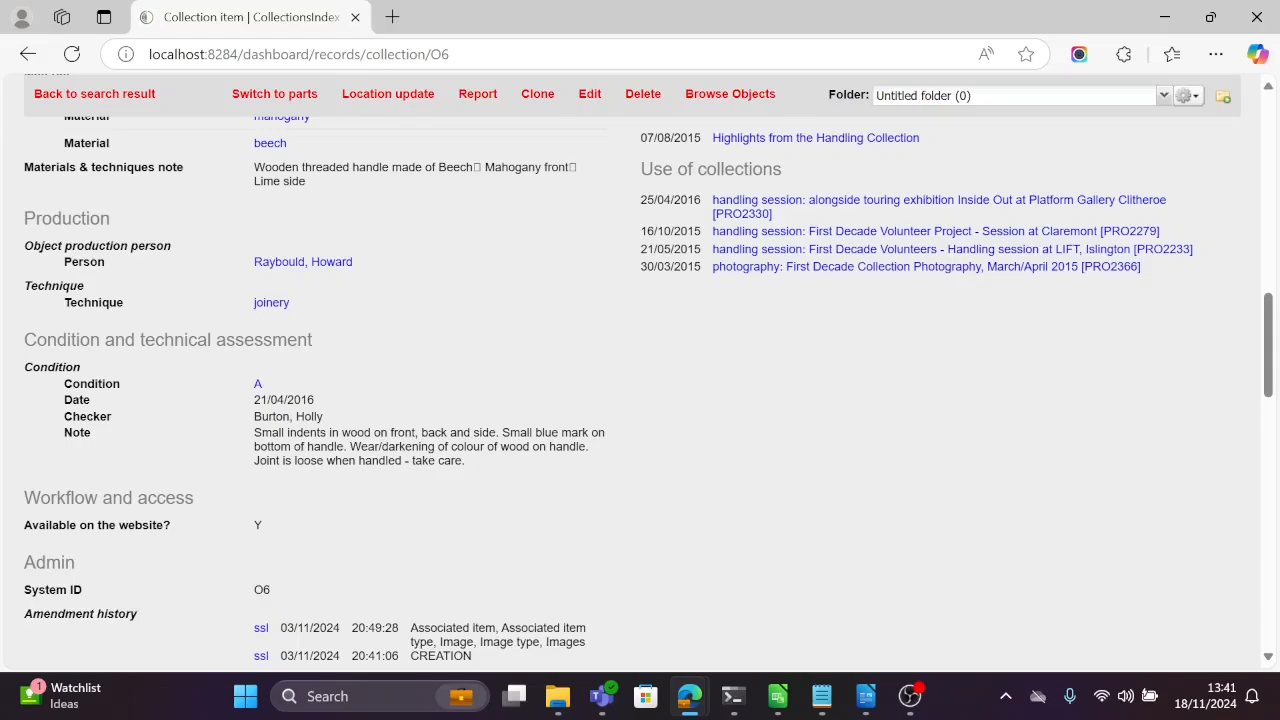
pyautogui.scroll(2, 367, 340)
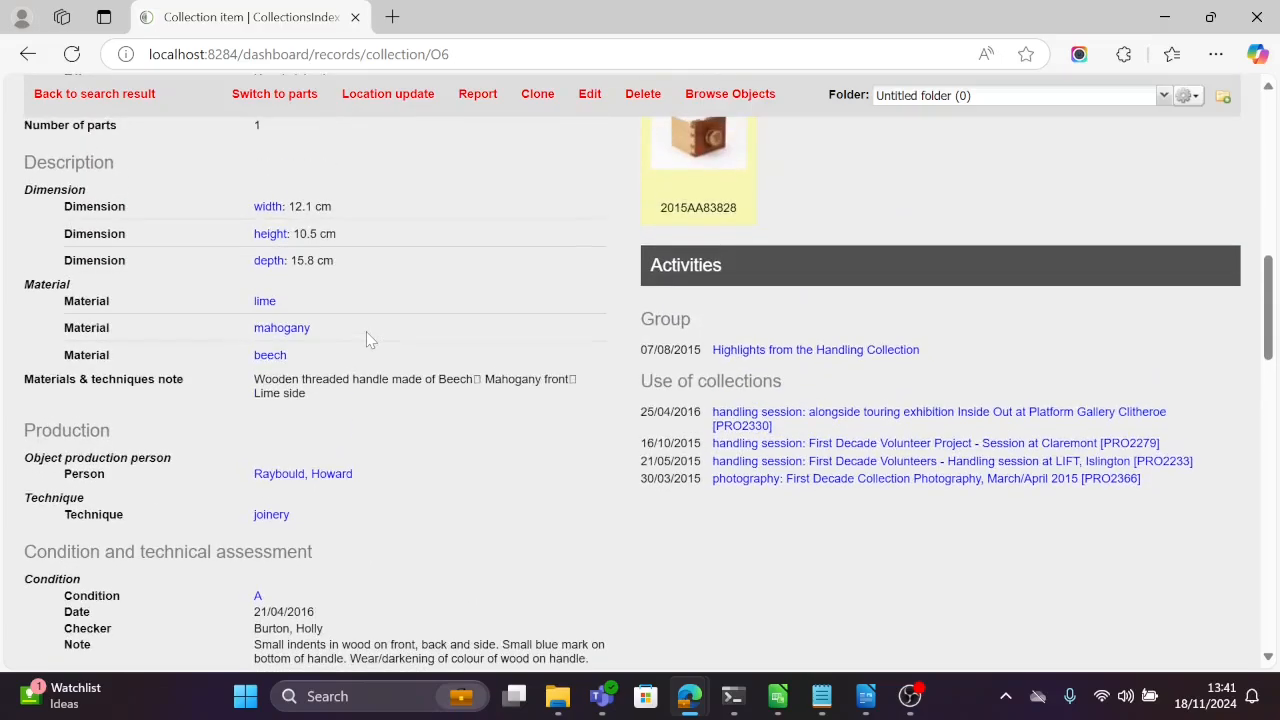
pyautogui.scroll(7, 367, 340)
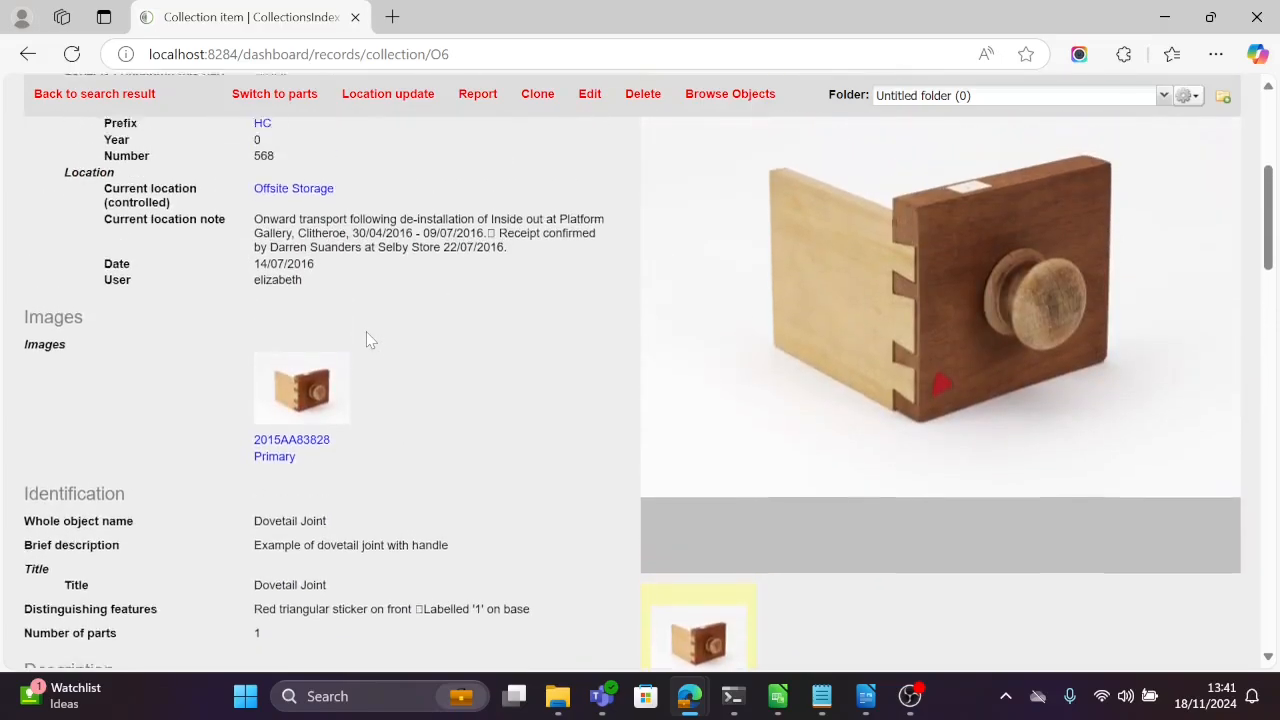
pyautogui.scroll(2, 367, 340)
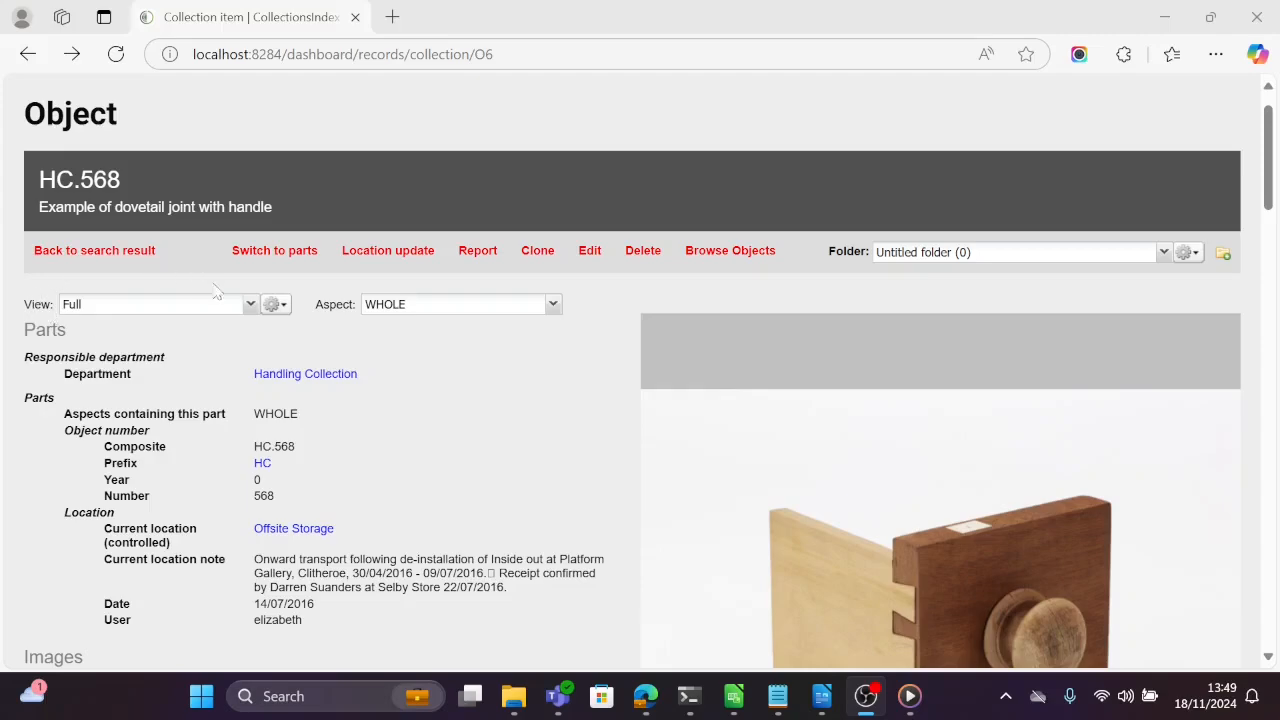
# Locate the Views entry among the management options in the main navigation, and close the navigation again.
pyautogui.click(275, 306)
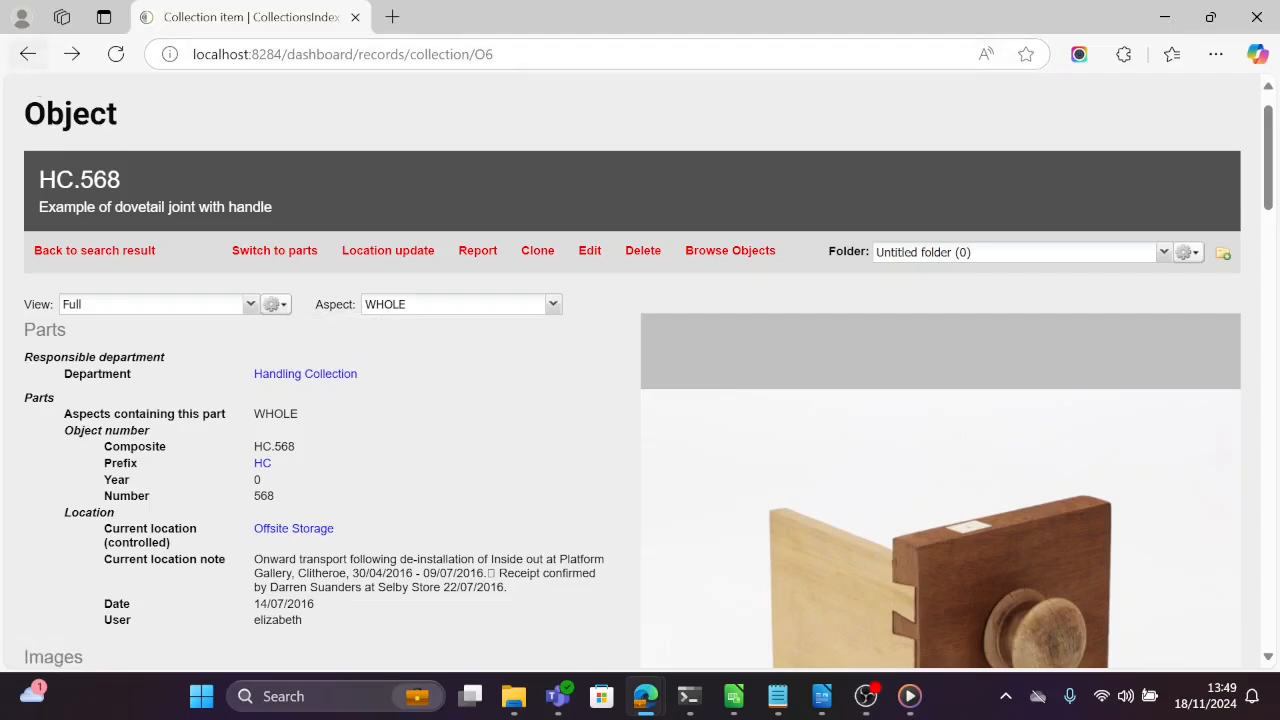
pyautogui.scroll(1, 52, 117)
pyautogui.click(31, 99)
pyautogui.scroll(-3, 55, 318)
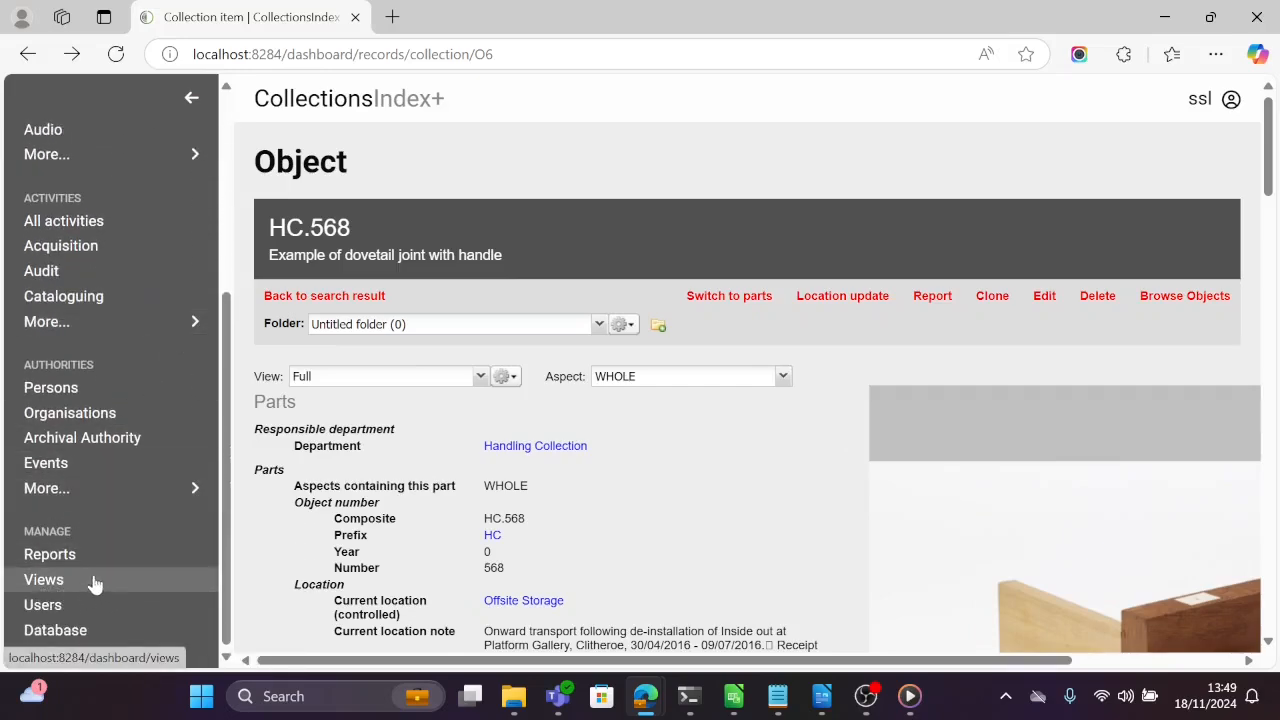
pyautogui.click(193, 101)
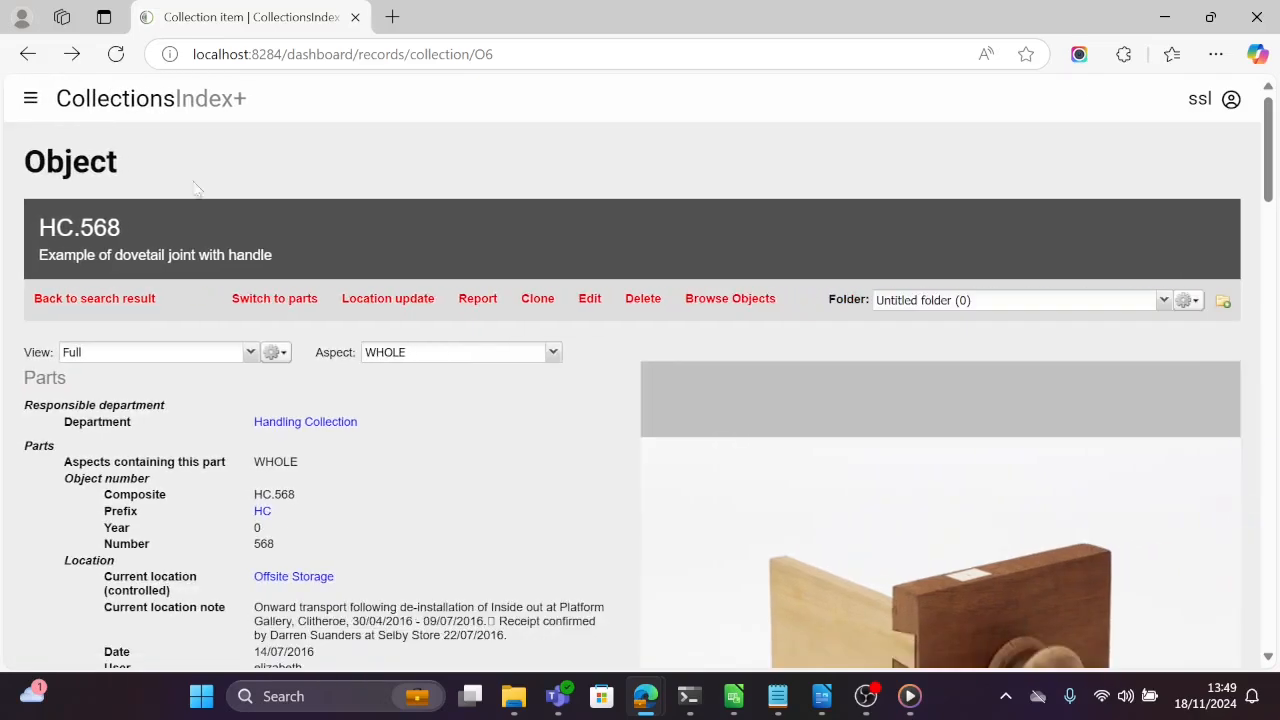
# Open the Views management page for objects from the record's own view options.
pyautogui.scroll(-1, 270, 377)
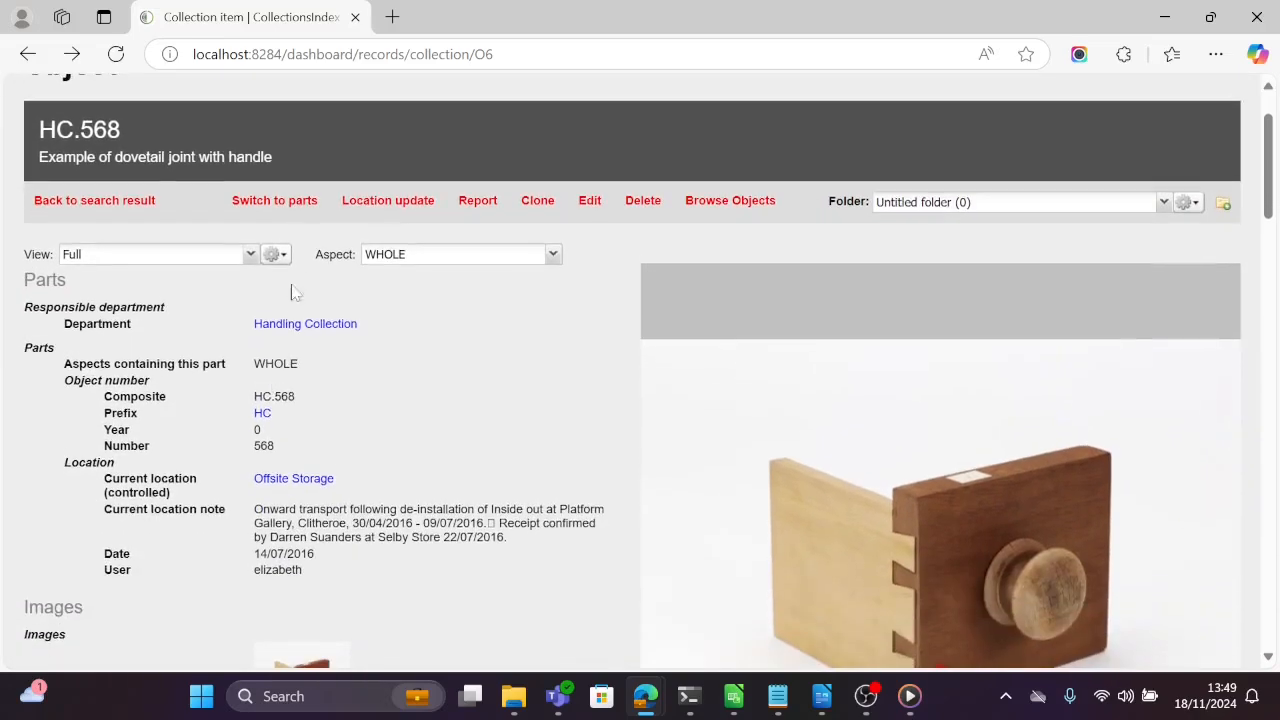
pyautogui.click(278, 255)
pyautogui.click(312, 281)
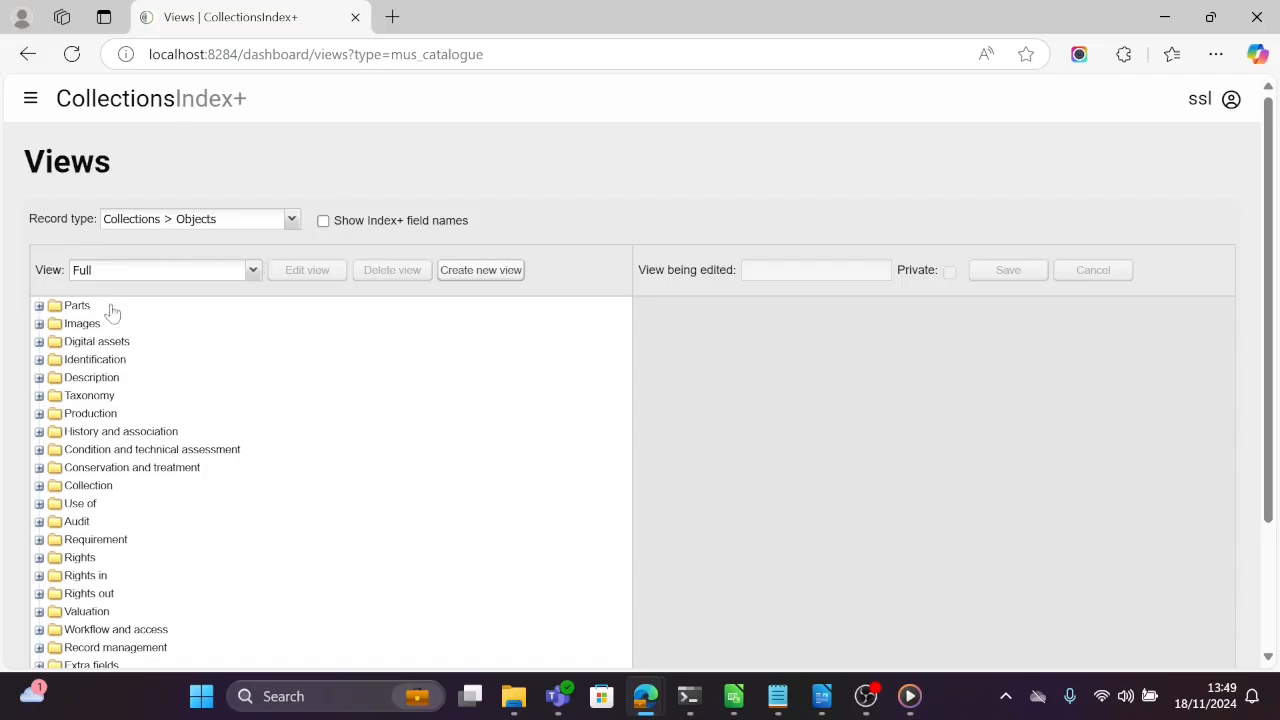
# Browse the available record types and views, keeping Collections > Objects and the Full view selected.
pyautogui.scroll(-2, 110, 430)
pyautogui.scroll(2, 110, 430)
pyautogui.click(291, 220)
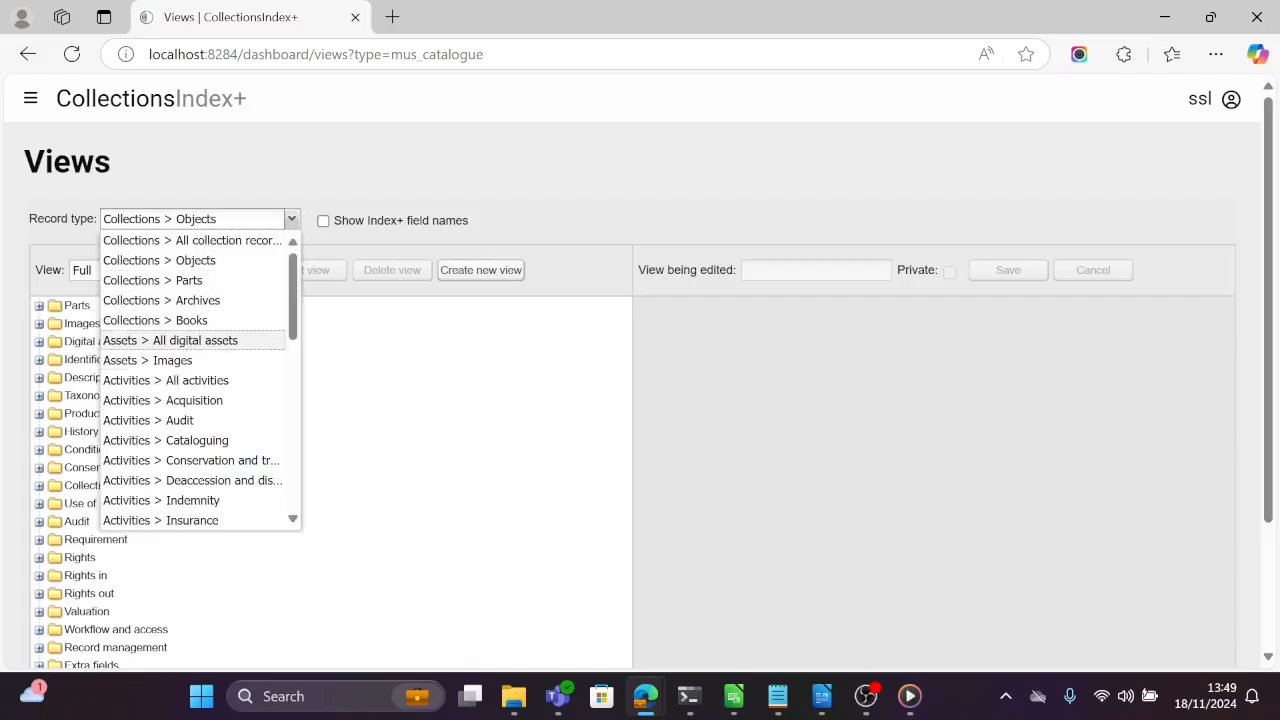
pyautogui.scroll(-3, 183, 380)
pyautogui.scroll(-5, 183, 388)
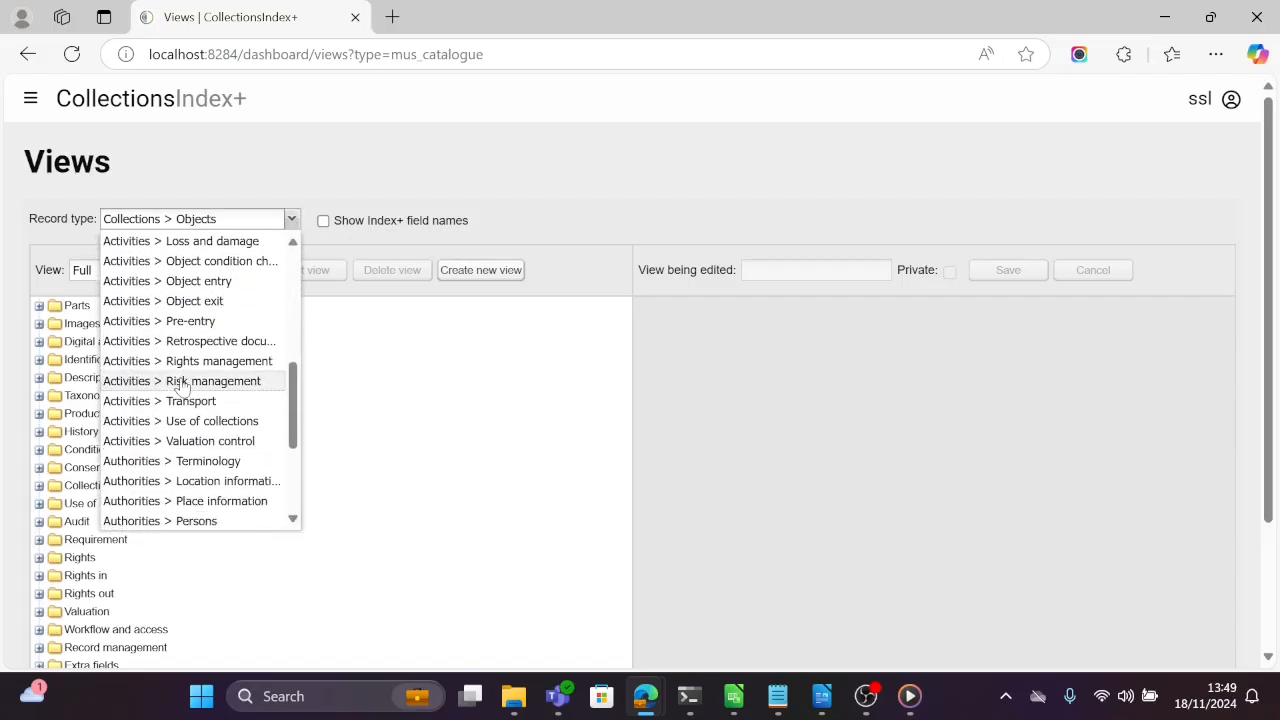
pyautogui.scroll(9, 183, 388)
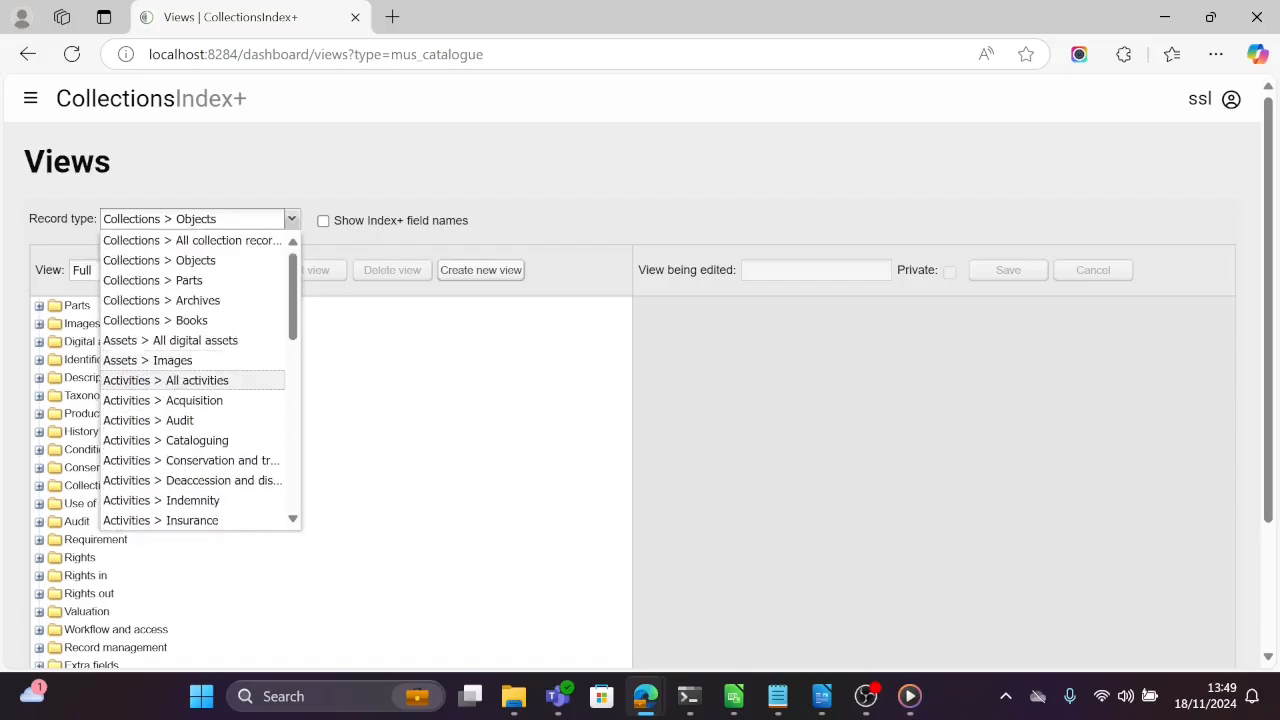
pyautogui.click(152, 262)
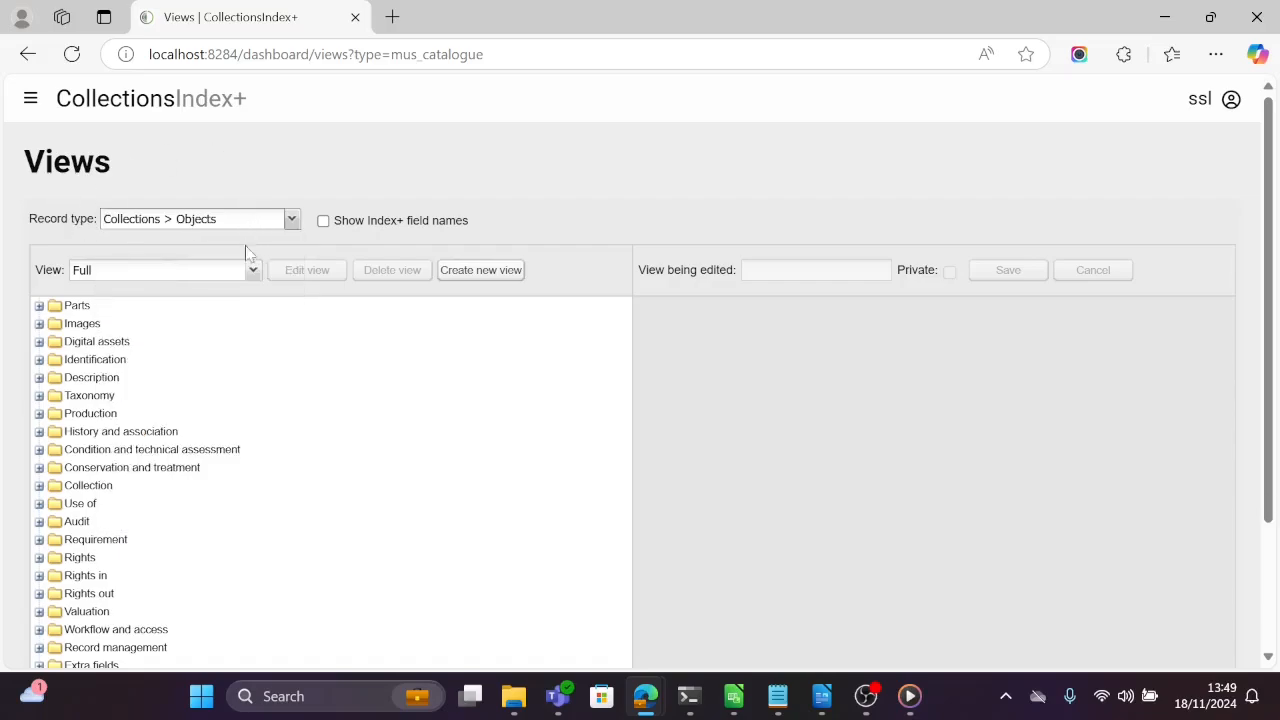
pyautogui.click(253, 270)
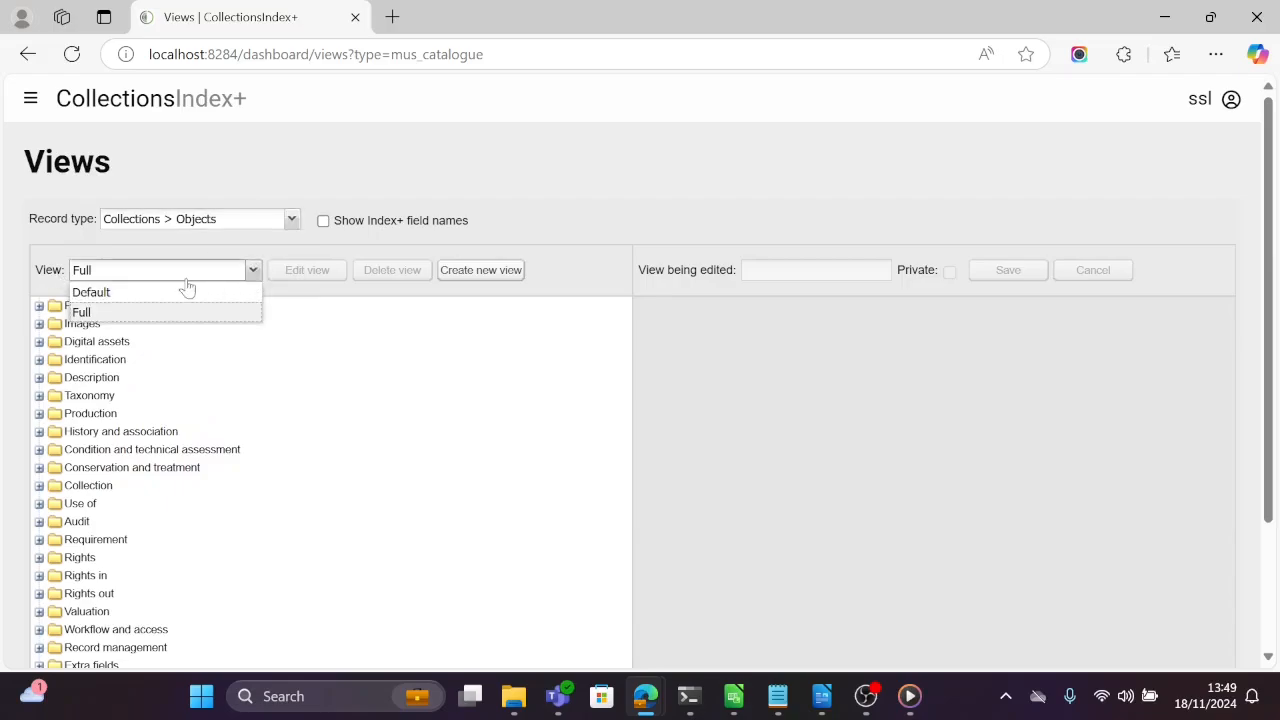
pyautogui.click(106, 268)
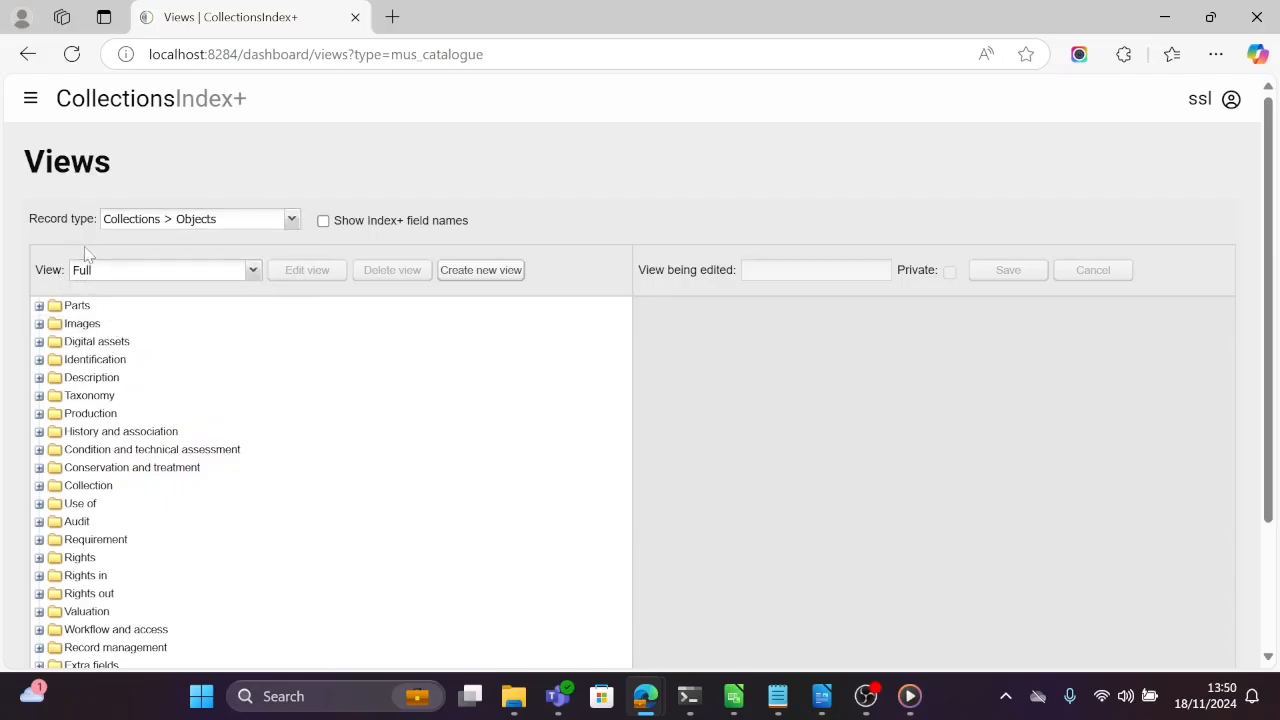
# Inspect the fields in the Full view's Description group, and display the Default view's field groups instead.
pyautogui.scroll(-3, 75, 208)
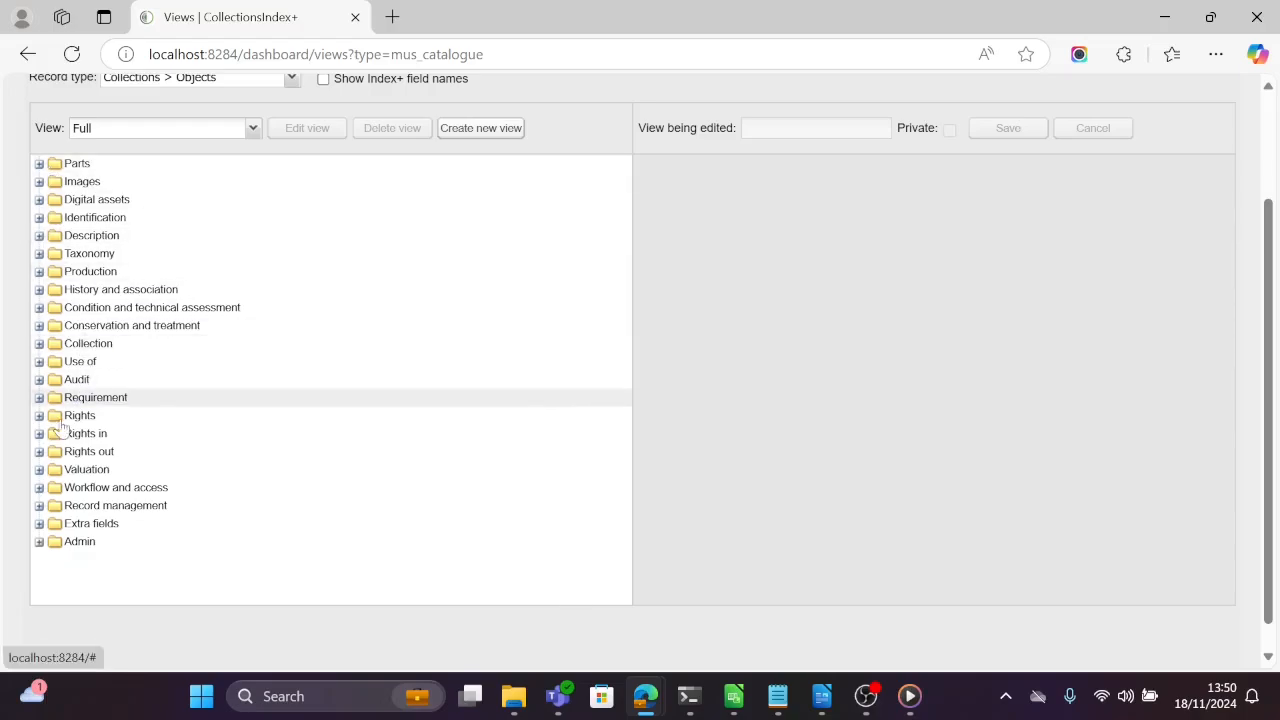
pyautogui.click(39, 235)
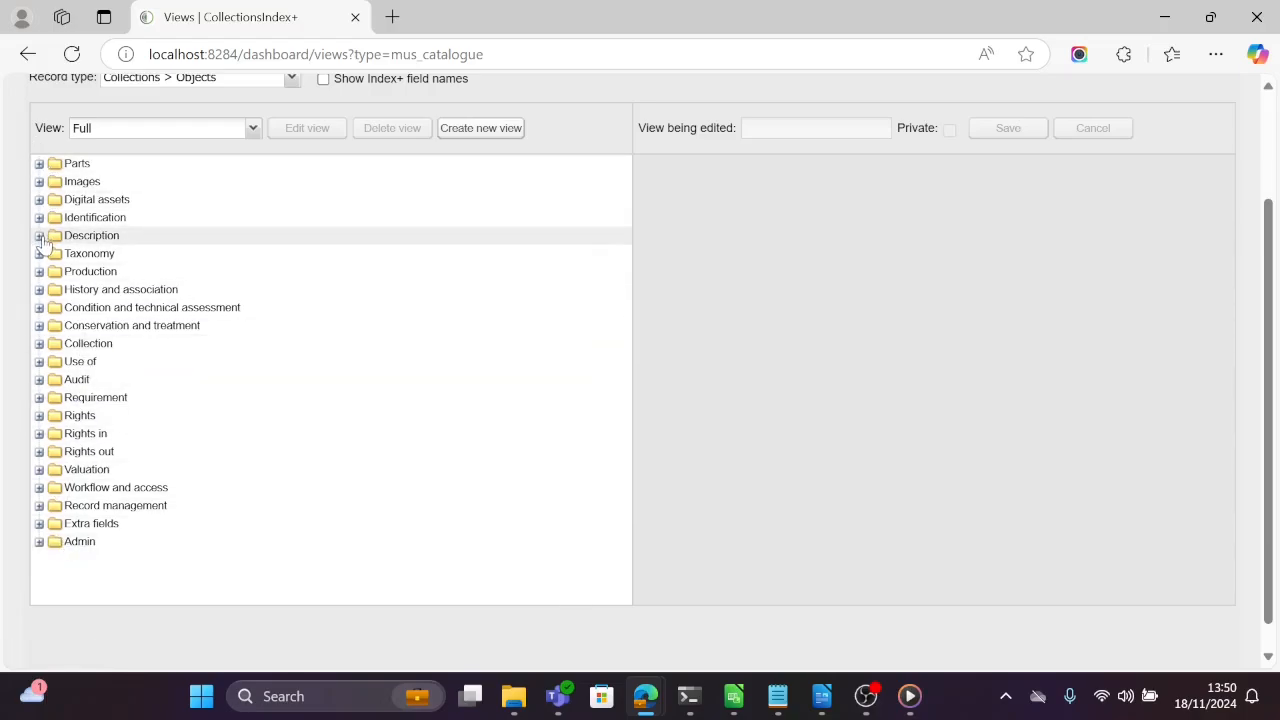
pyautogui.scroll(-1, 94, 304)
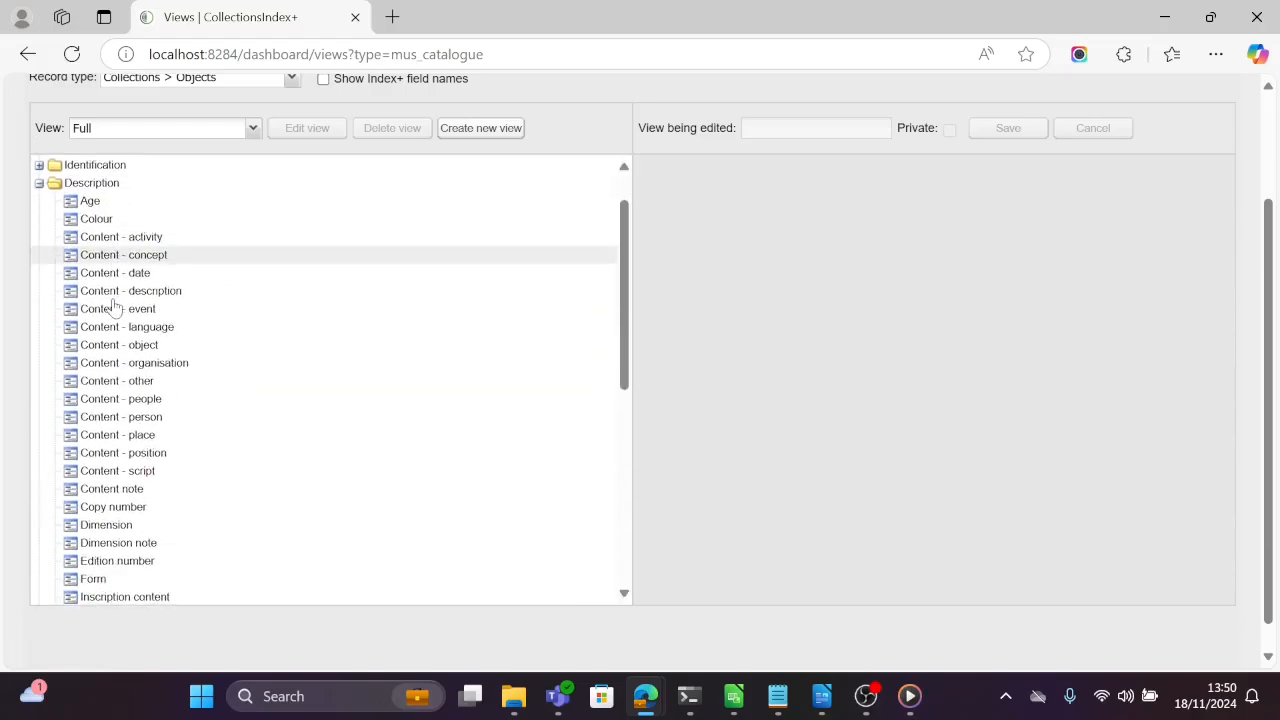
pyautogui.scroll(1, 94, 304)
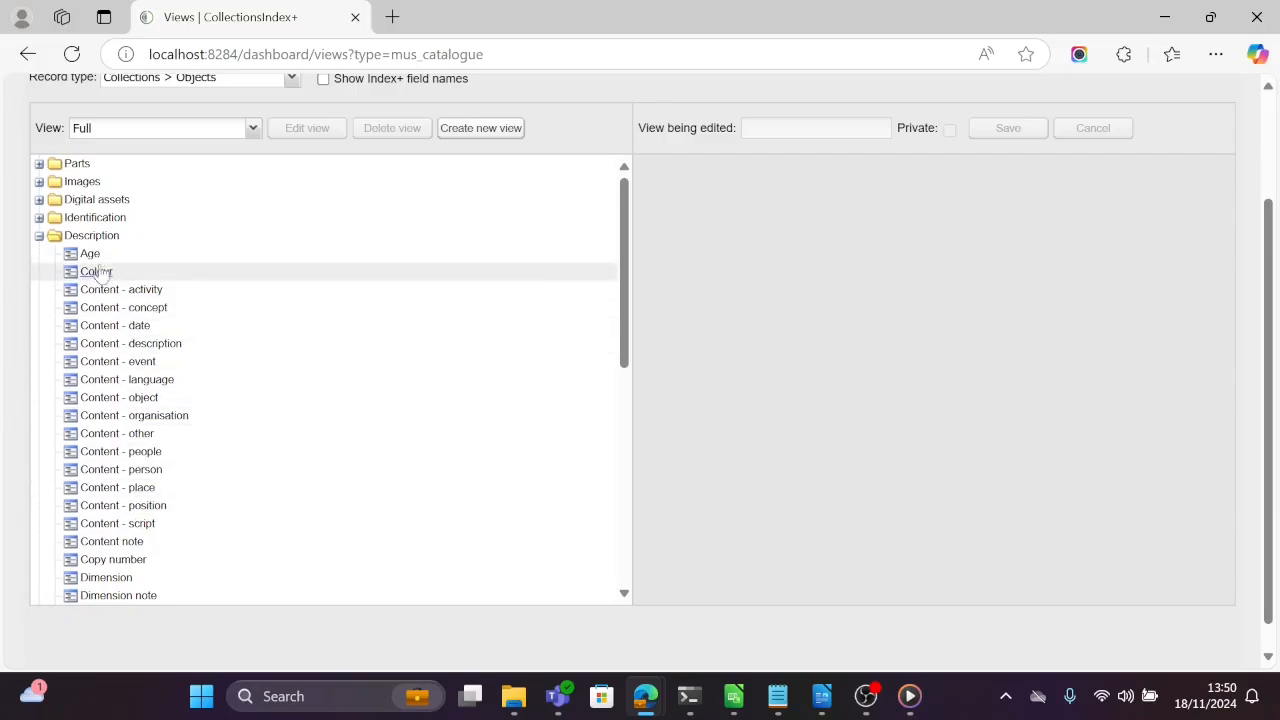
pyautogui.click(39, 235)
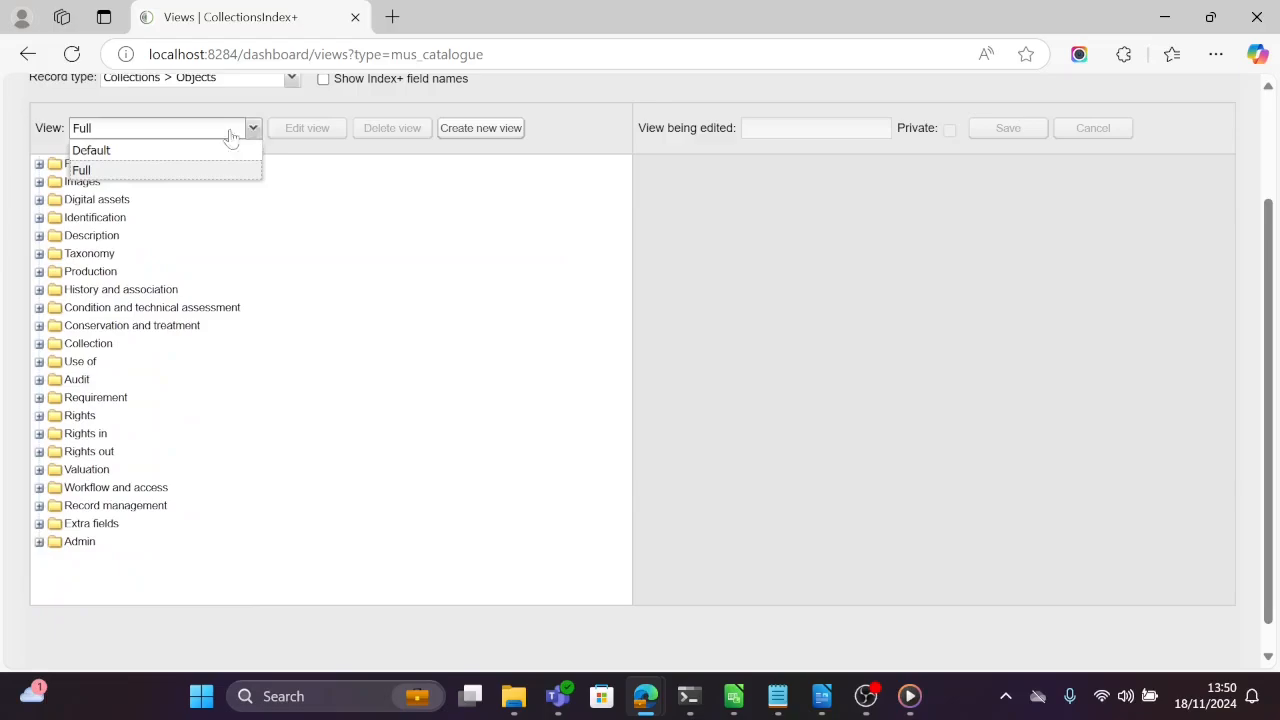
pyautogui.click(105, 149)
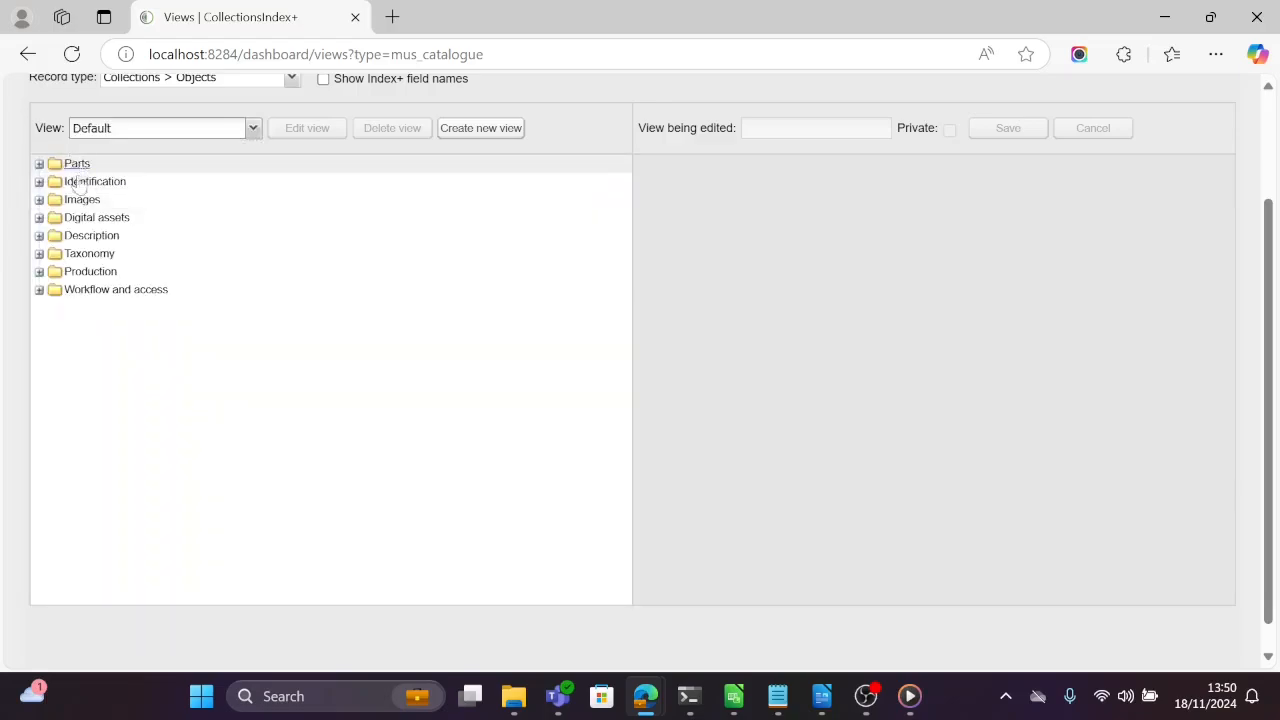
# Display the Full view's field groups and check whether the built-in view can be edited or deleted.
pyautogui.scroll(2, 170, 302)
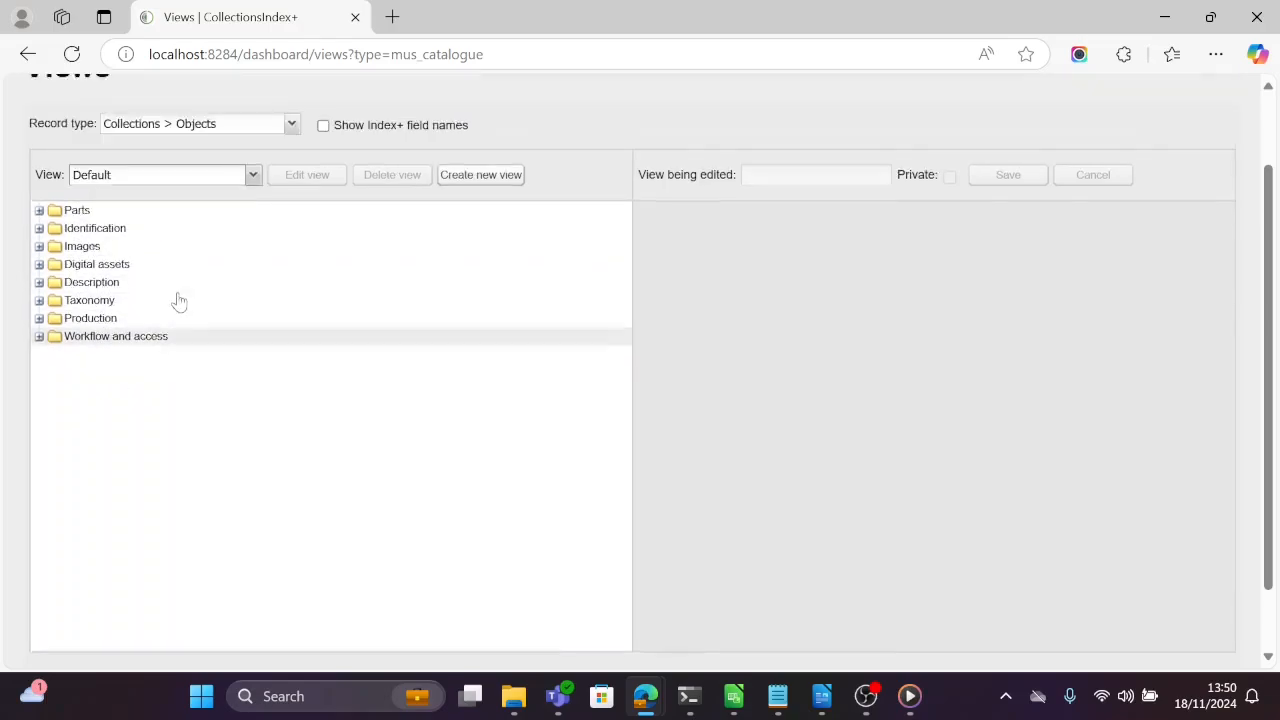
pyautogui.click(253, 232)
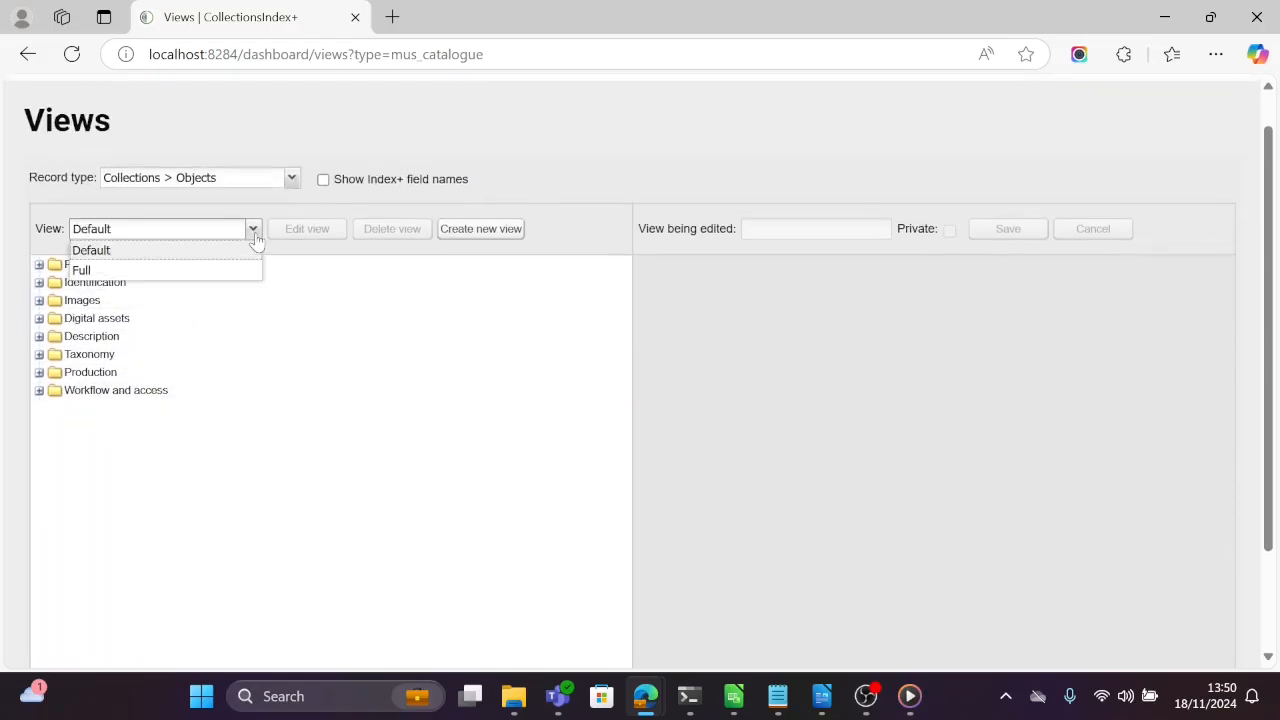
pyautogui.click(100, 272)
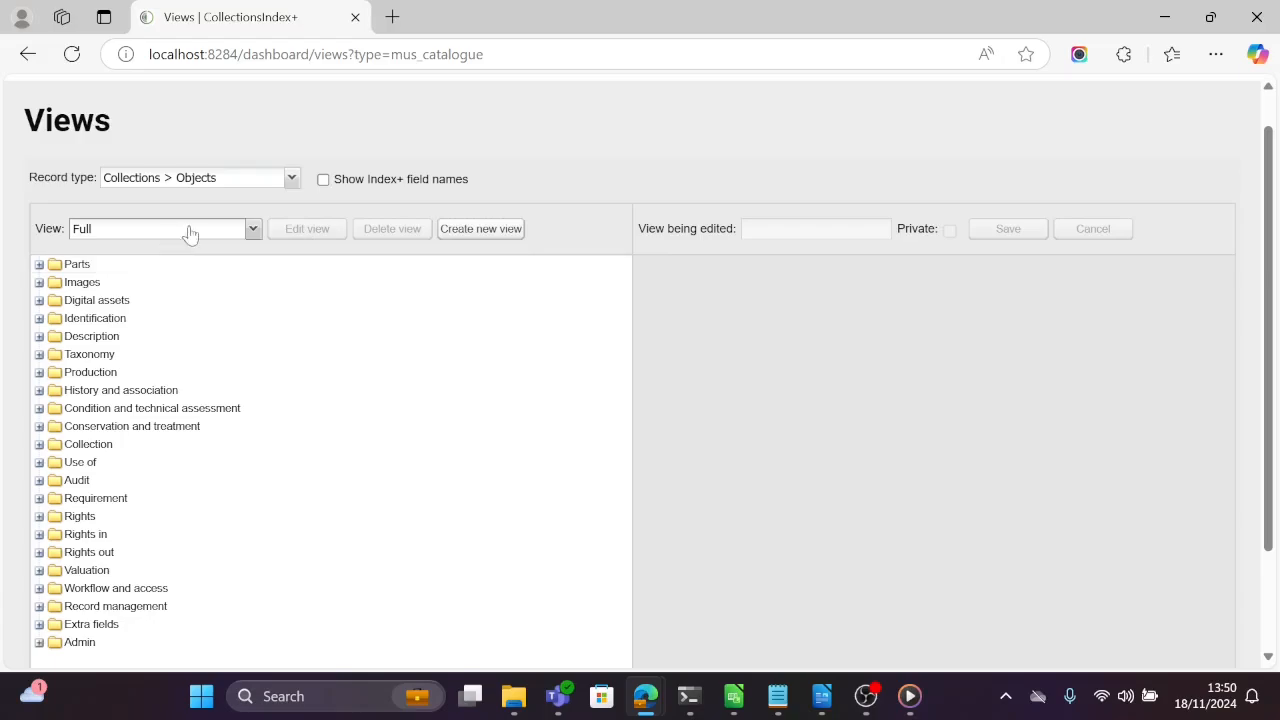
pyautogui.click(254, 234)
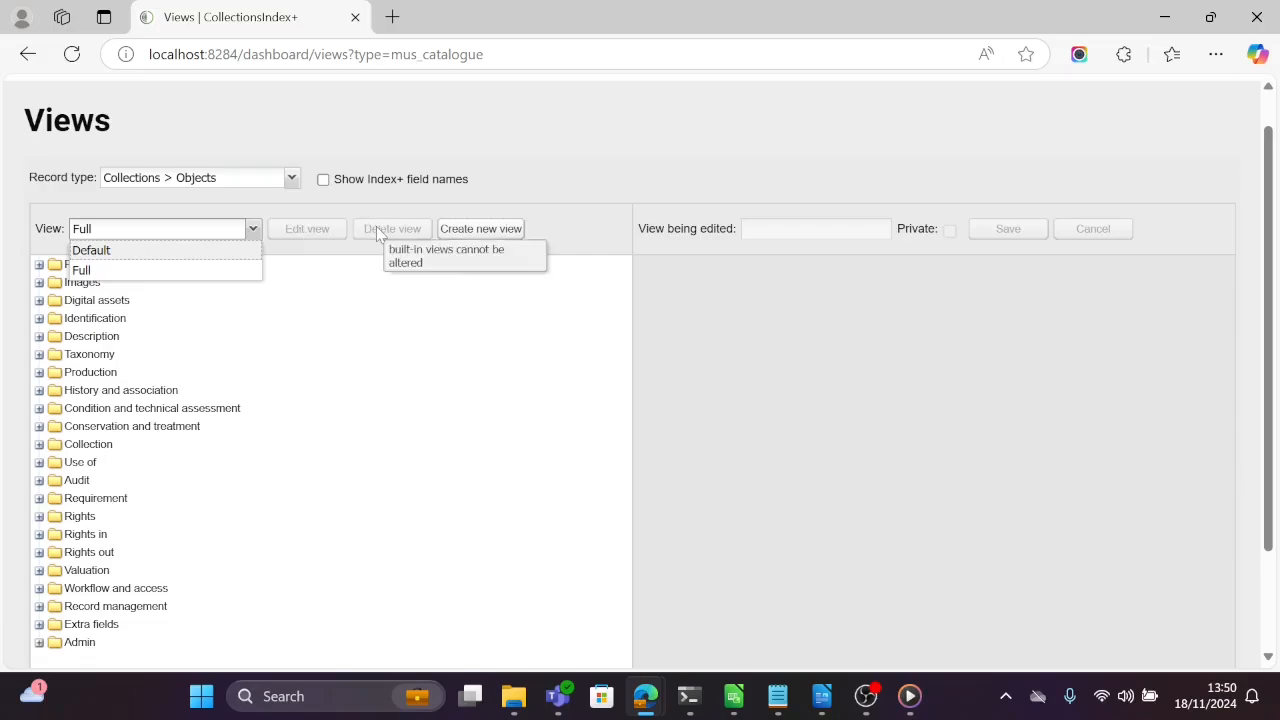
pyautogui.click(276, 210)
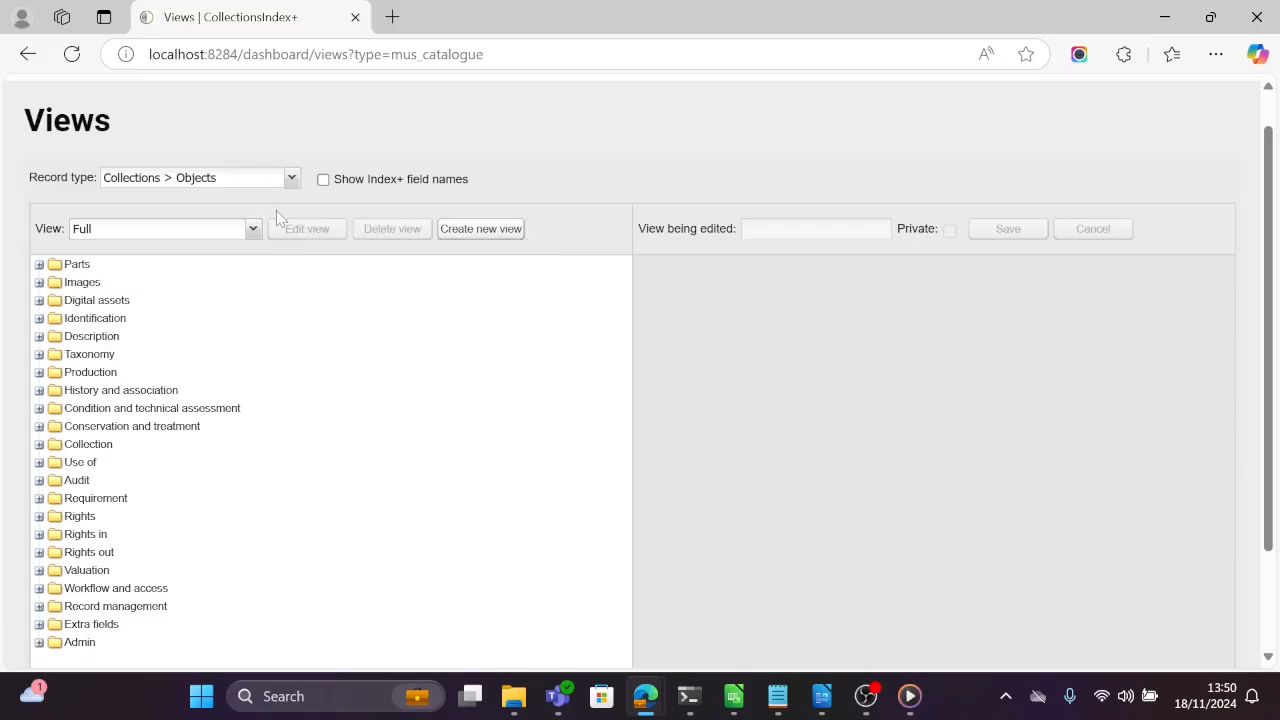
# Create a new view from the Full view, name it Condition Checking, and keep it private.
pyautogui.click(497, 233)
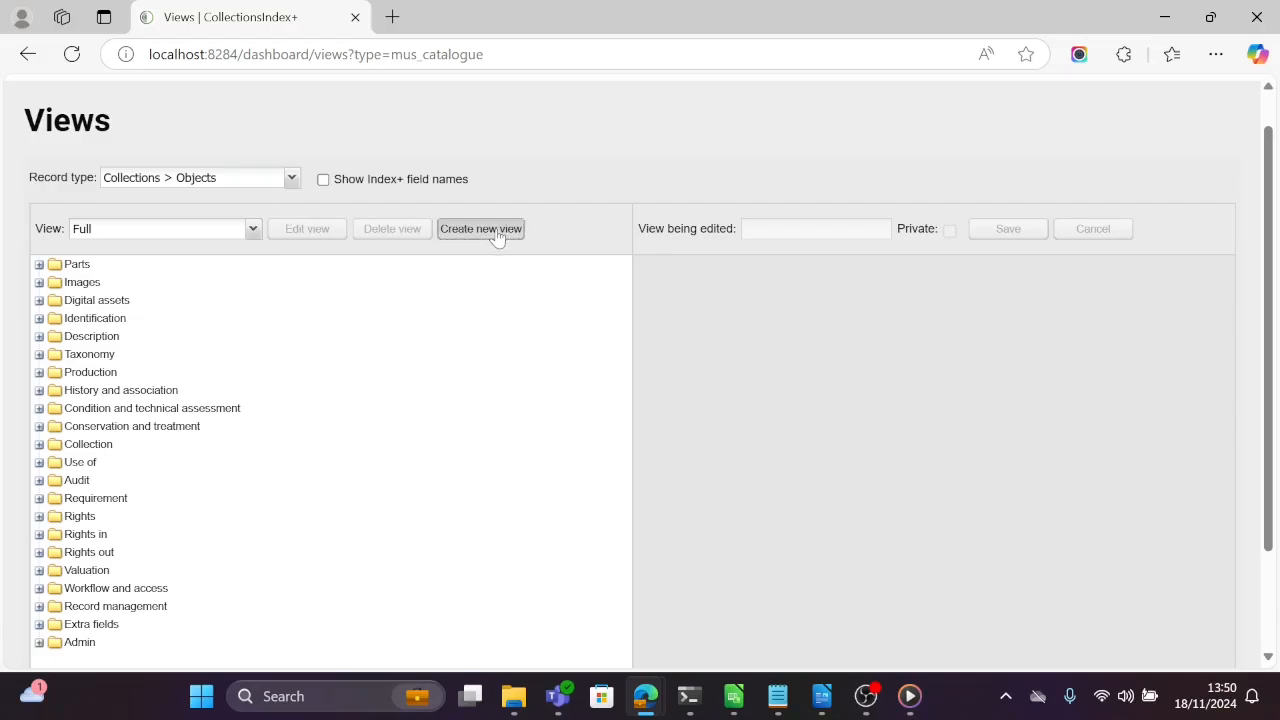
pyautogui.doubleClick(750, 229)
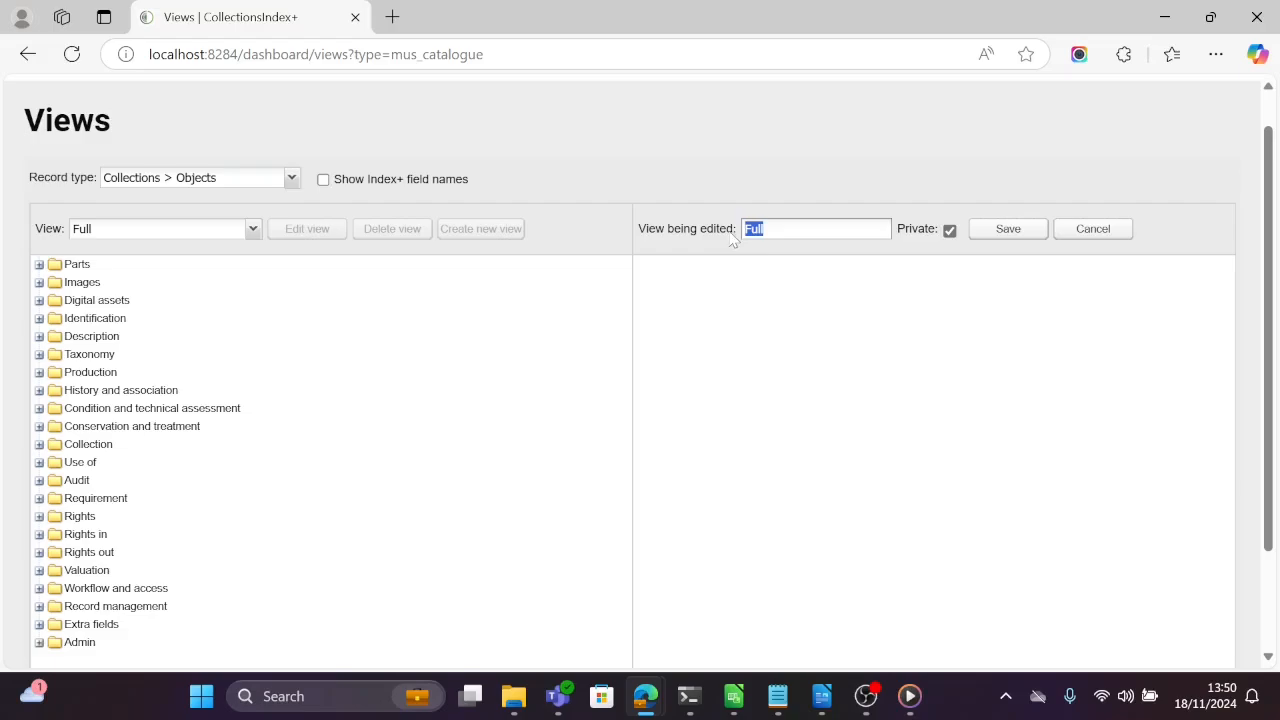
pyautogui.write('Condition Checking')
pyautogui.click(949, 230)
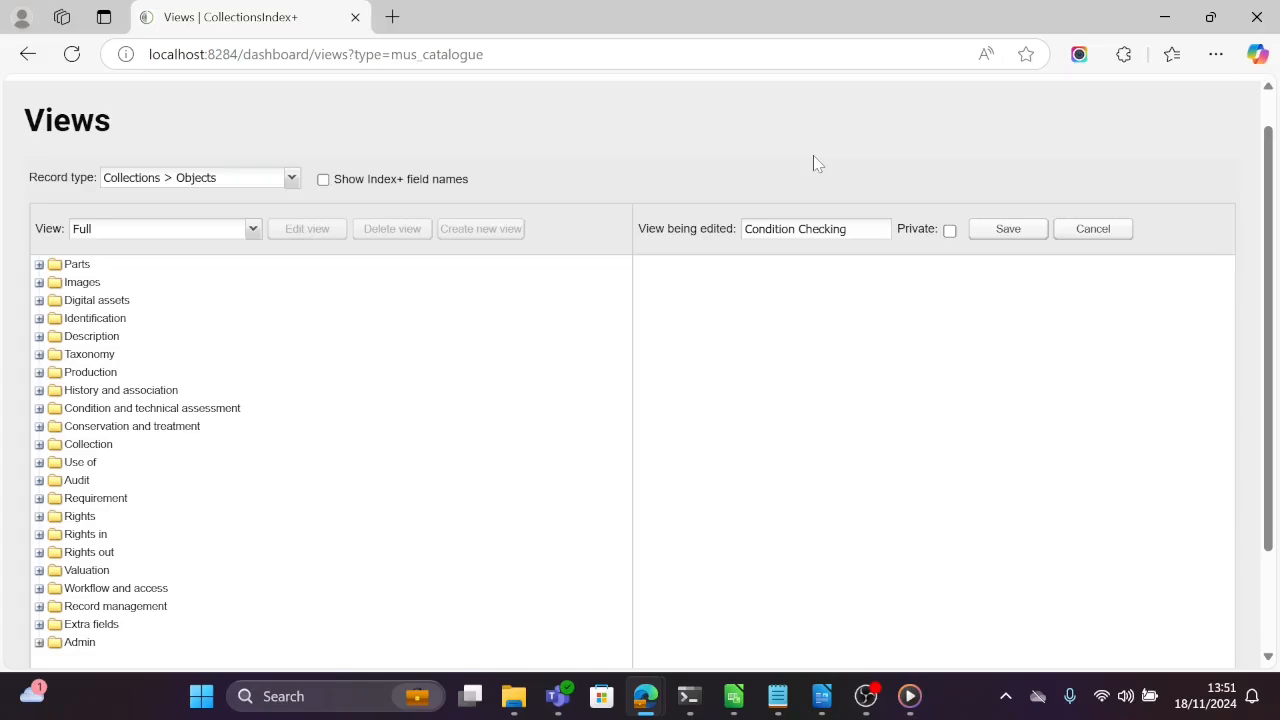
pyautogui.click(950, 231)
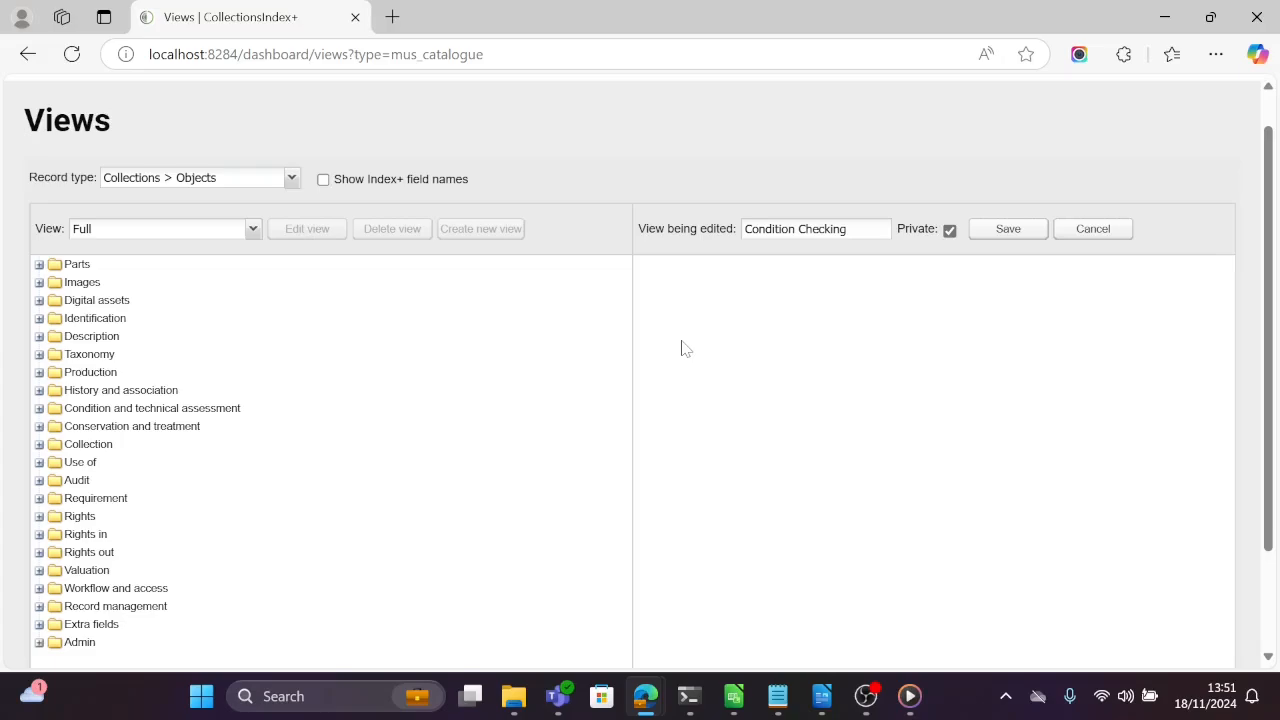
# Add the Parts, Images and Identification sections from the Full view to the Condition Checking view.
pyautogui.click(39, 265)
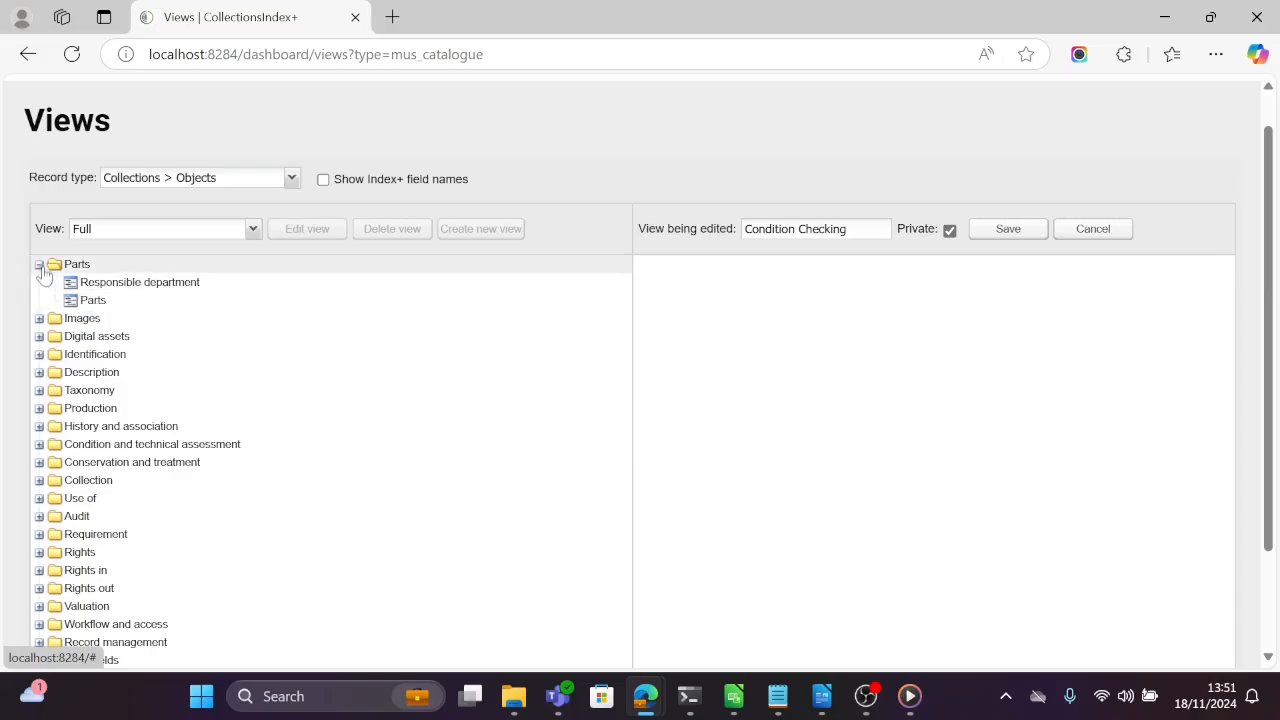
pyautogui.doubleClick(77, 266)
pyautogui.moveTo(77, 270); pyautogui.dragTo(770, 294)
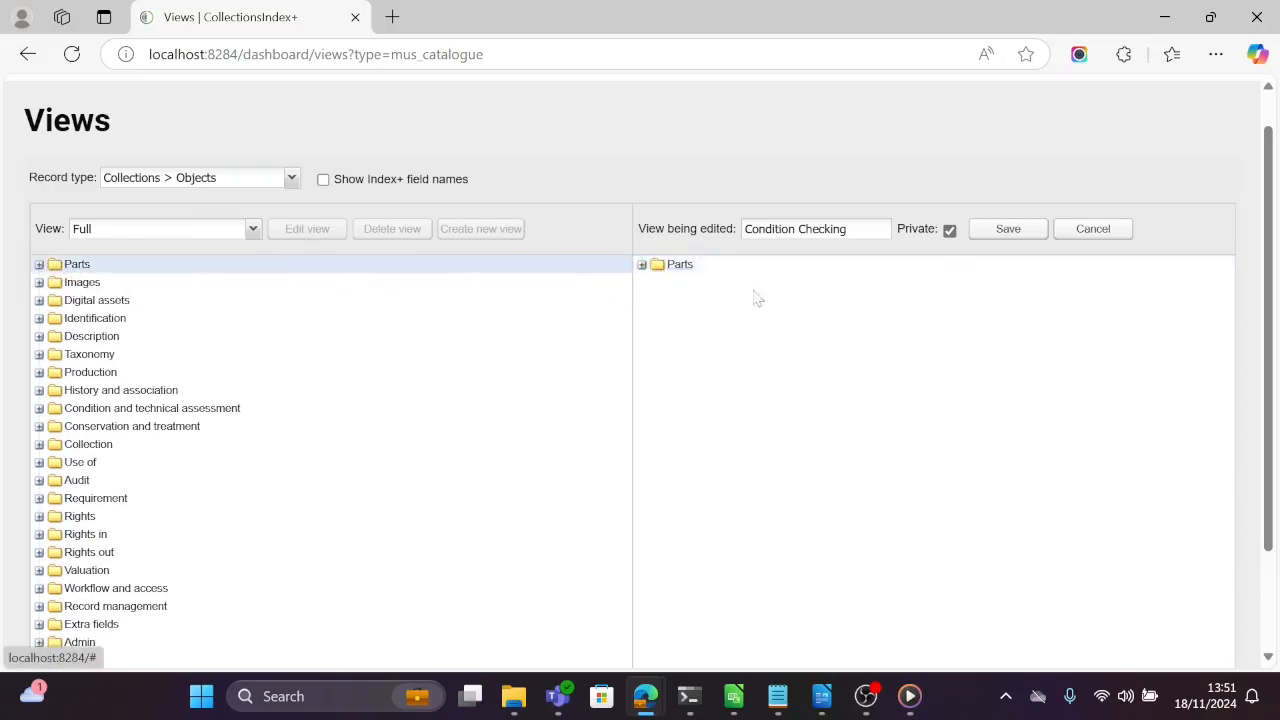
pyautogui.moveTo(70, 288); pyautogui.dragTo(689, 301)
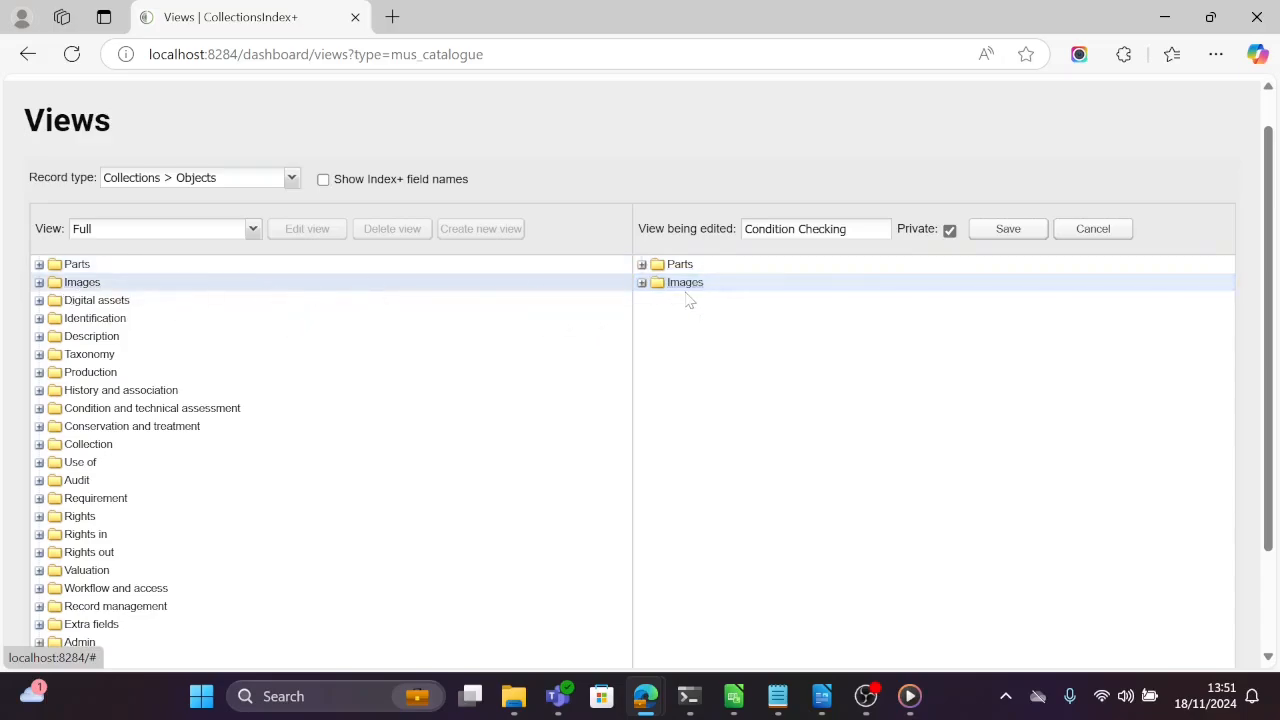
pyautogui.moveTo(95, 318); pyautogui.dragTo(707, 336)
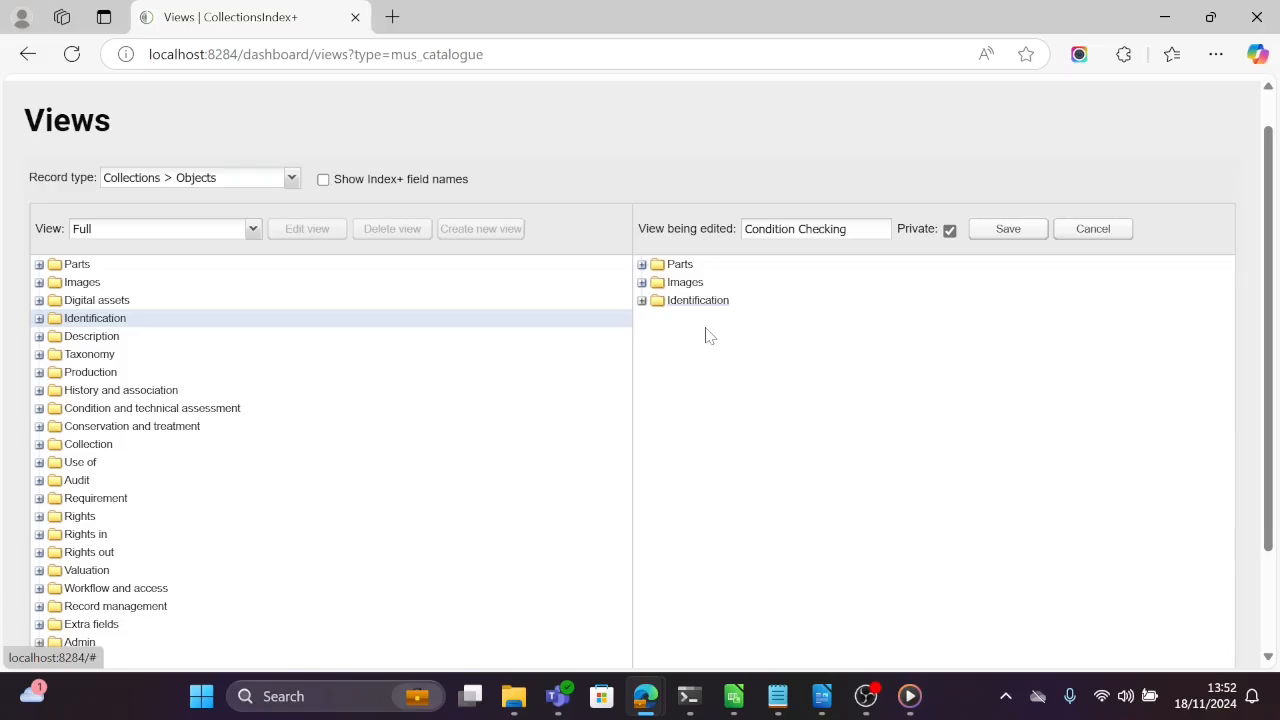
# In the new view's Identification section, move Comments to the first place and remove the Title field.
pyautogui.click(641, 301)
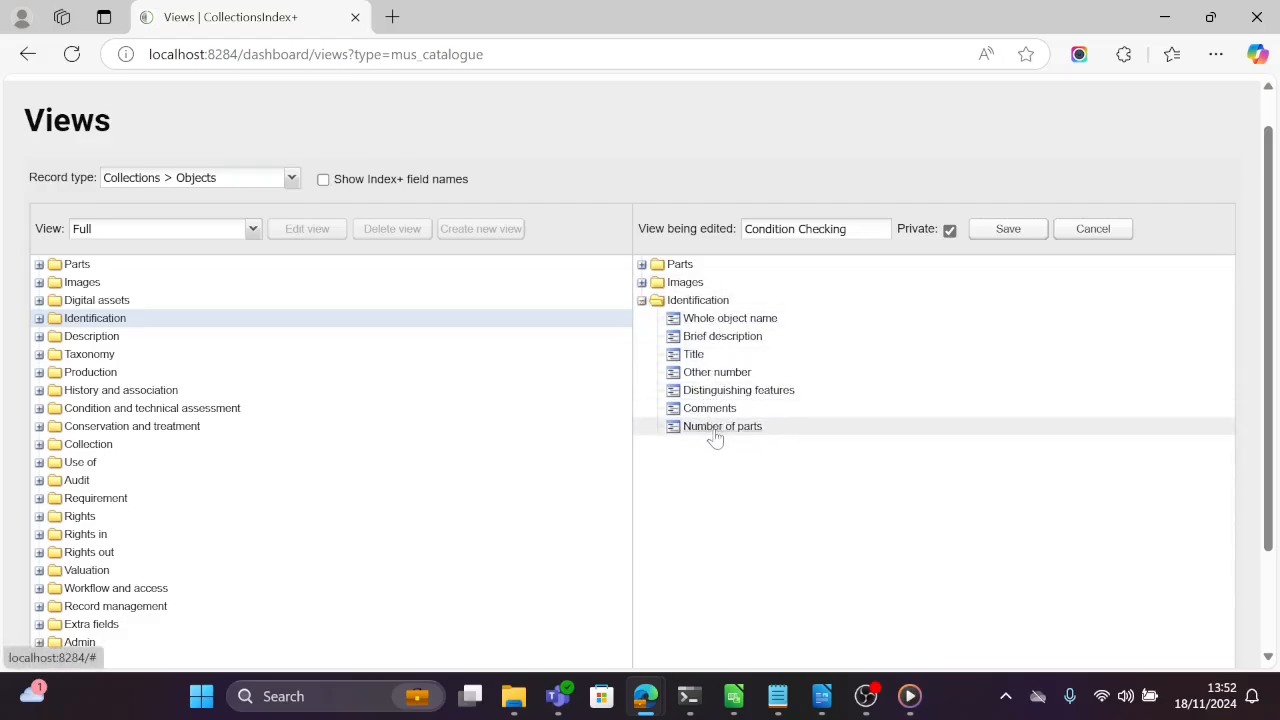
pyautogui.moveTo(712, 410); pyautogui.dragTo(722, 318)
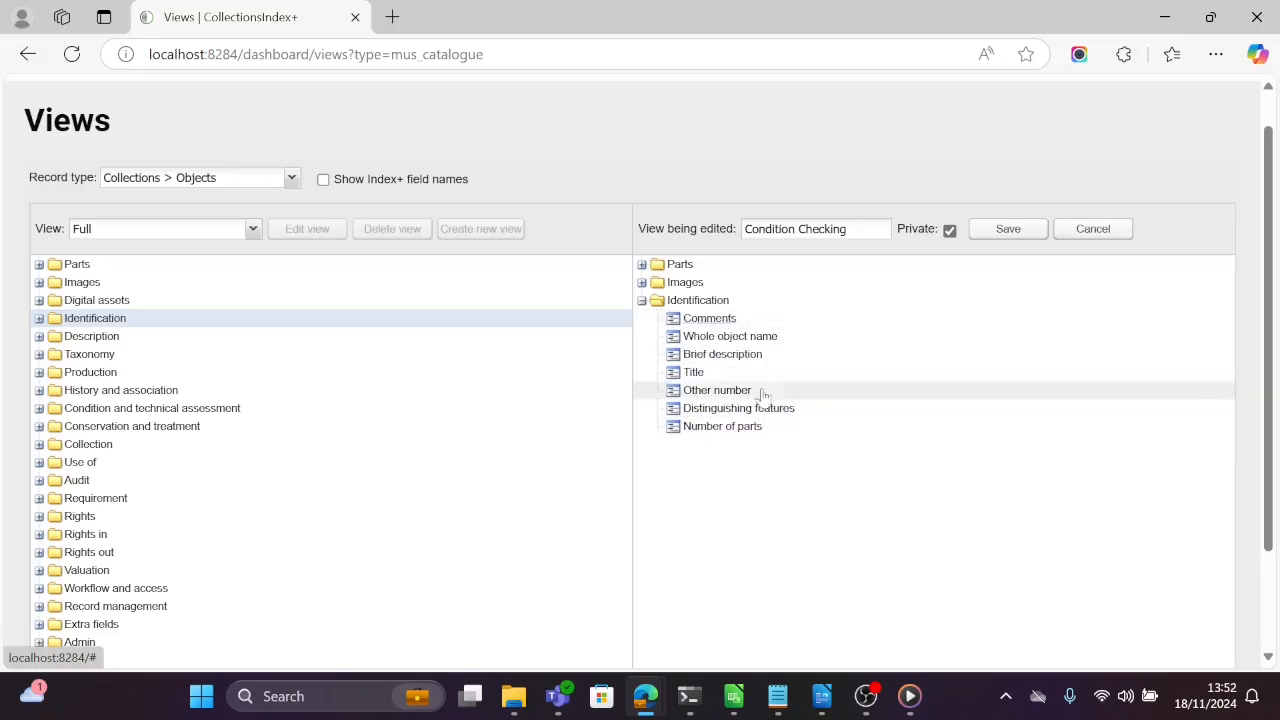
pyautogui.rightClick(693, 380)
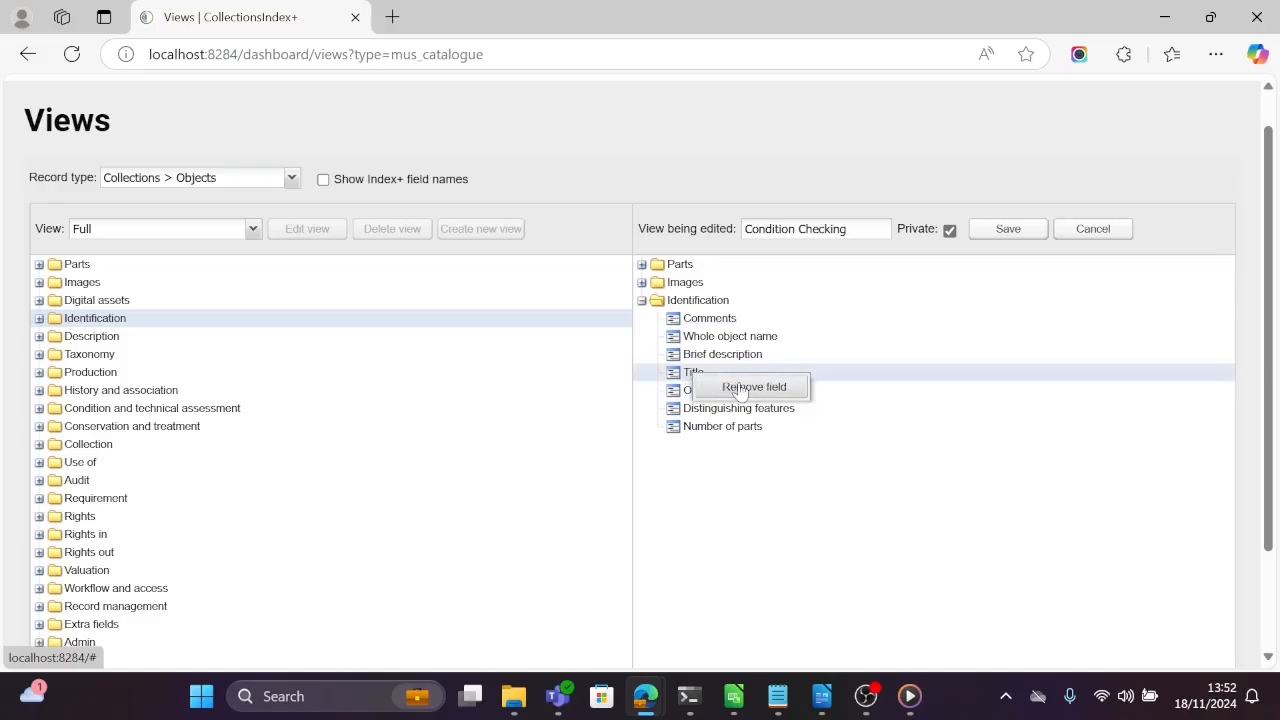
pyautogui.click(740, 387)
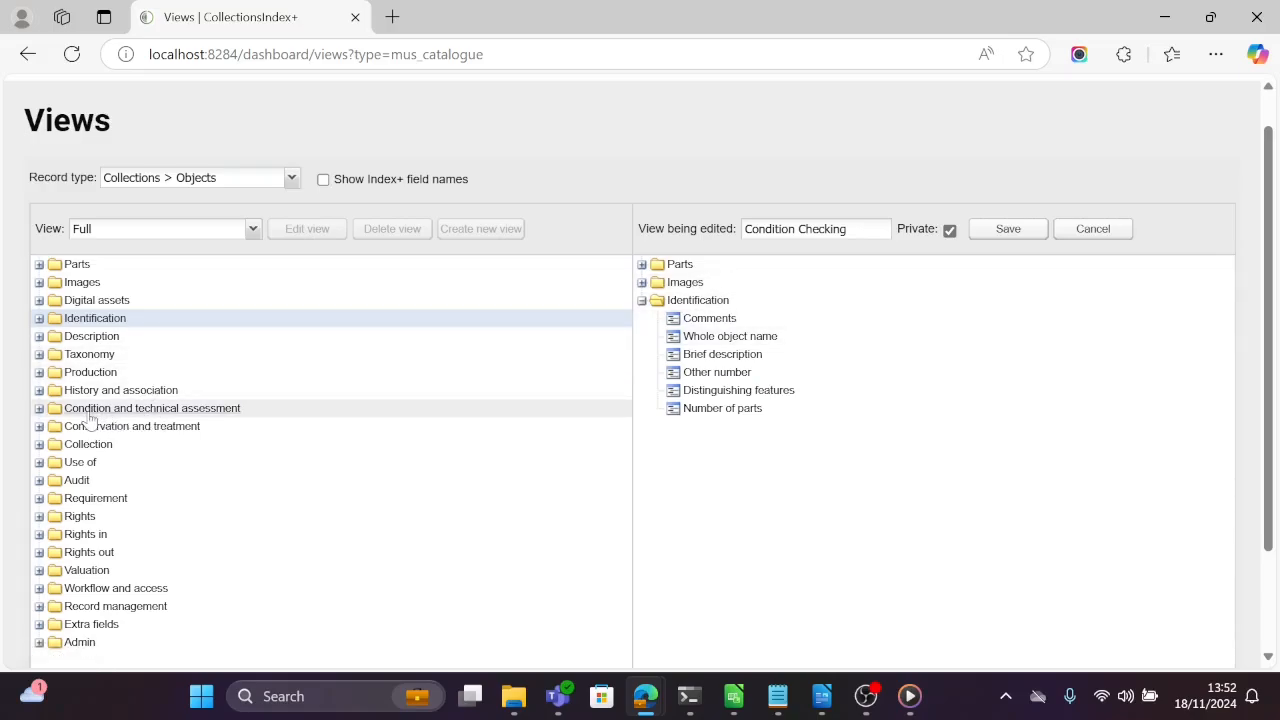
# Add the Condition and technical assessment section to the new view and rename it Condition ID.
pyautogui.moveTo(100, 418); pyautogui.dragTo(688, 476)
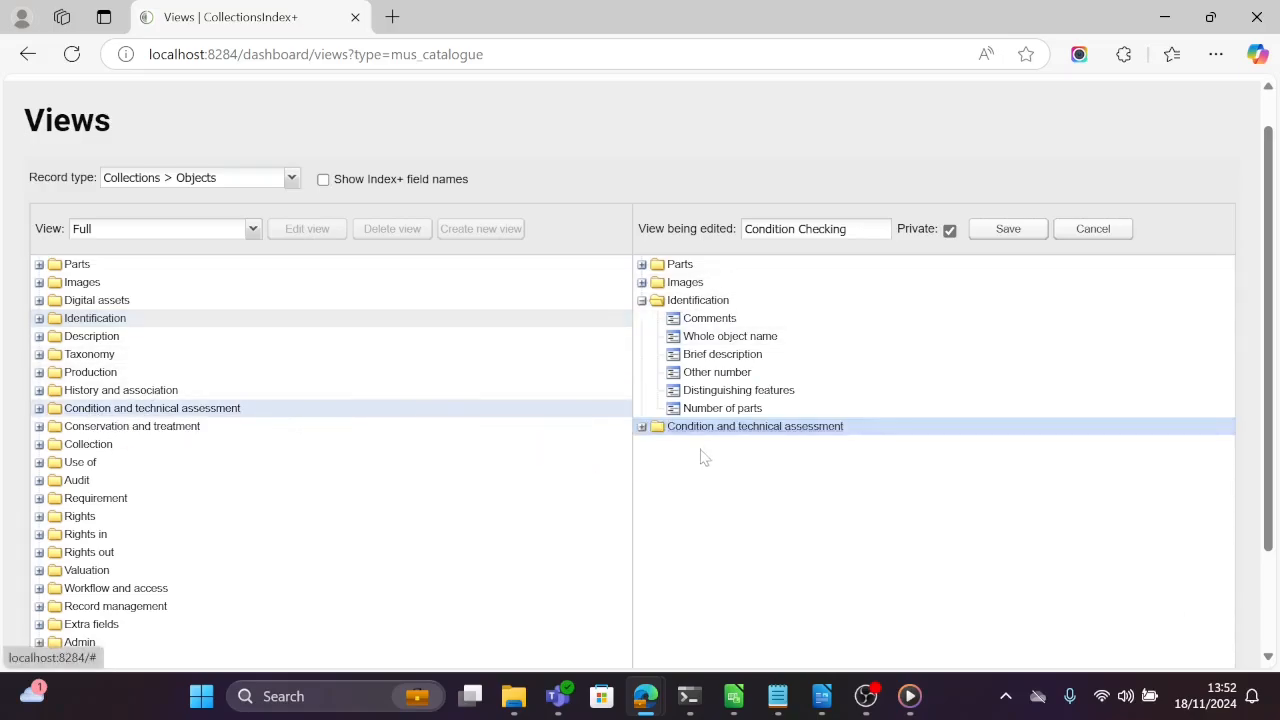
pyautogui.click(641, 427)
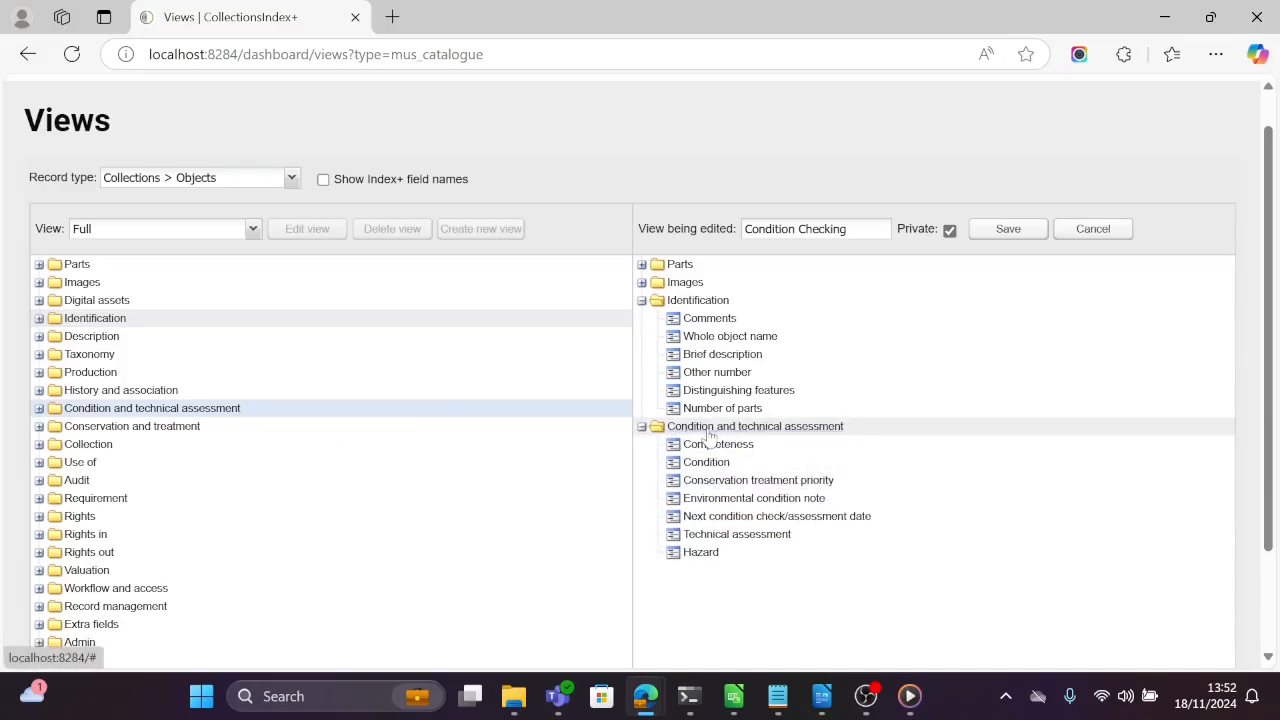
pyautogui.rightClick(709, 434)
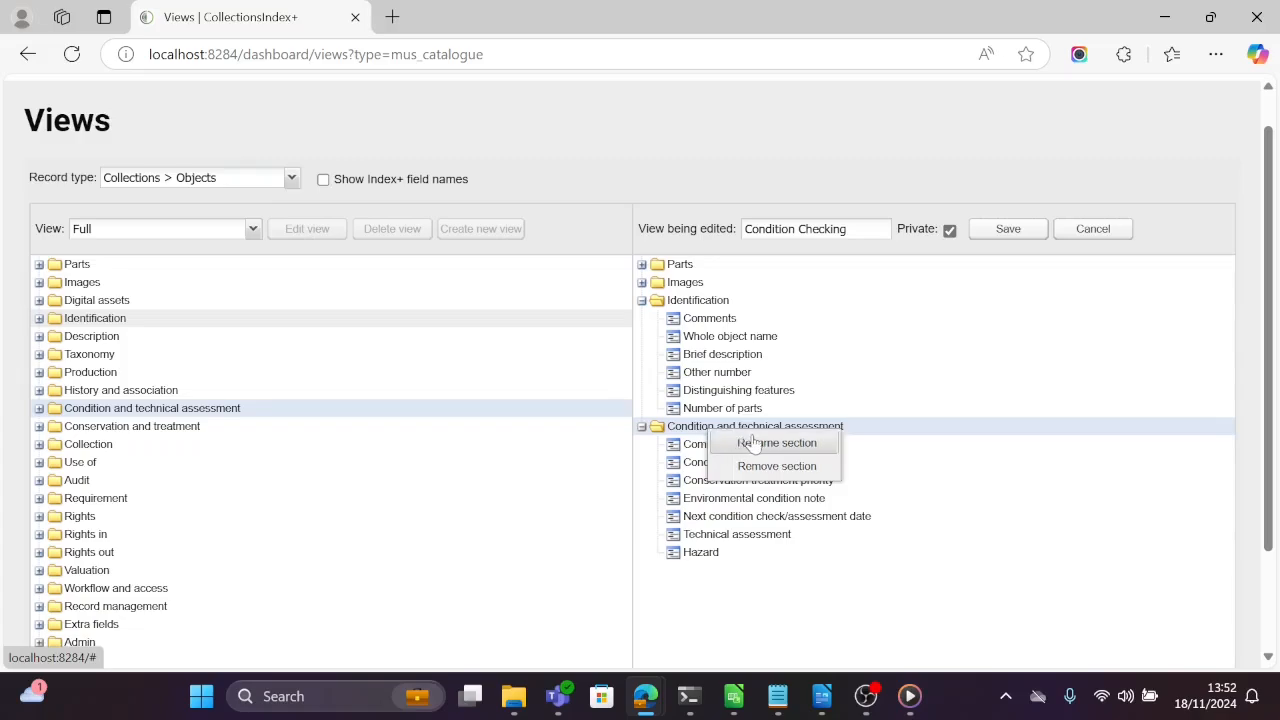
pyautogui.click(765, 446)
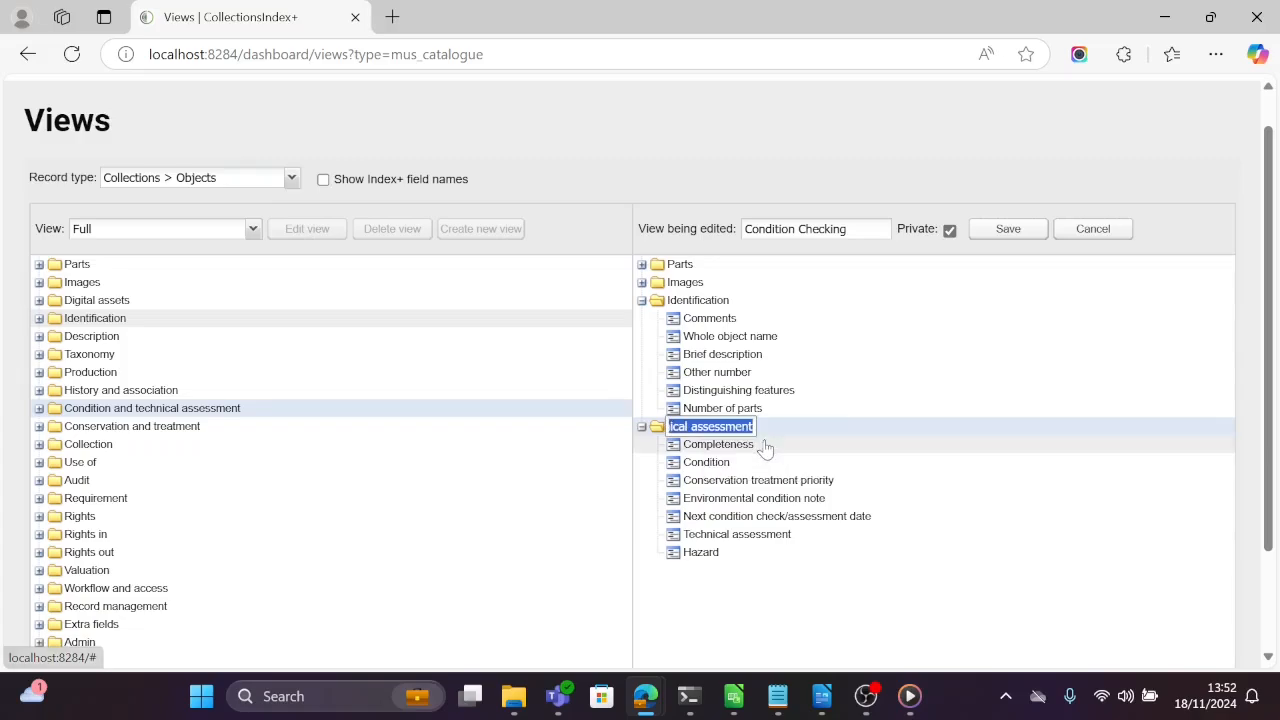
pyautogui.write('Conditi')
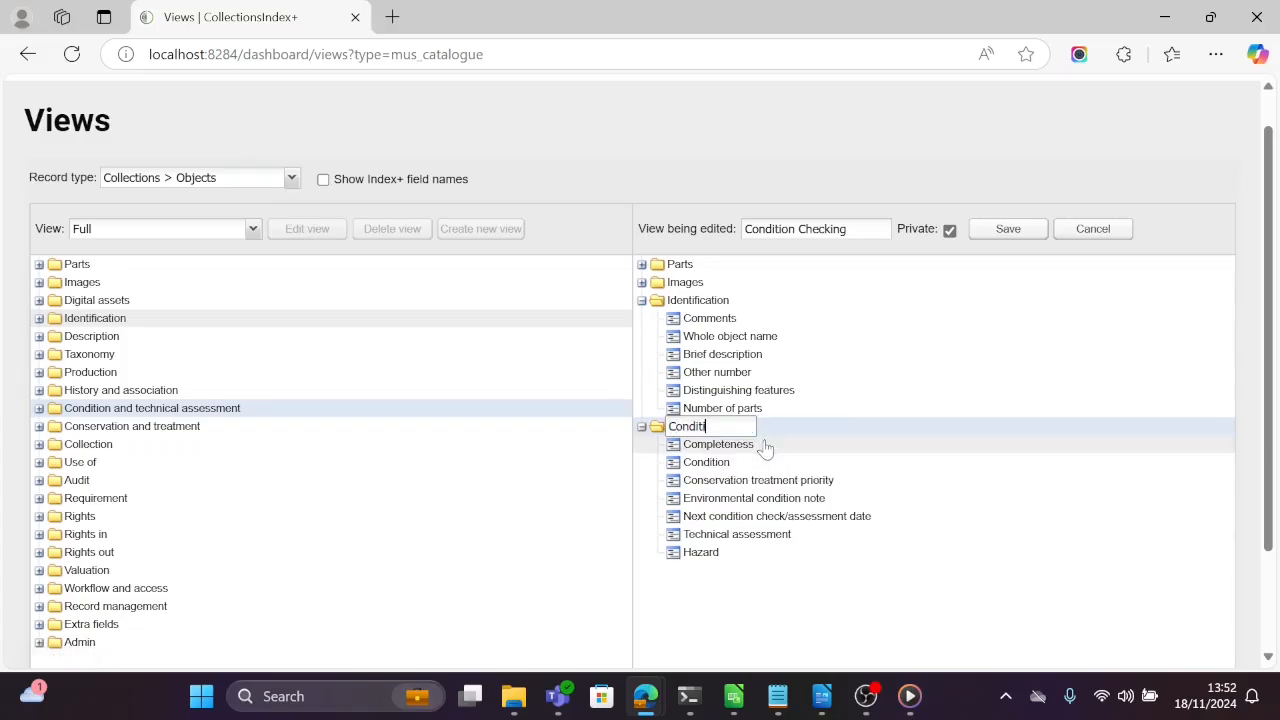
pyautogui.write('on ID')
pyautogui.click(711, 612)
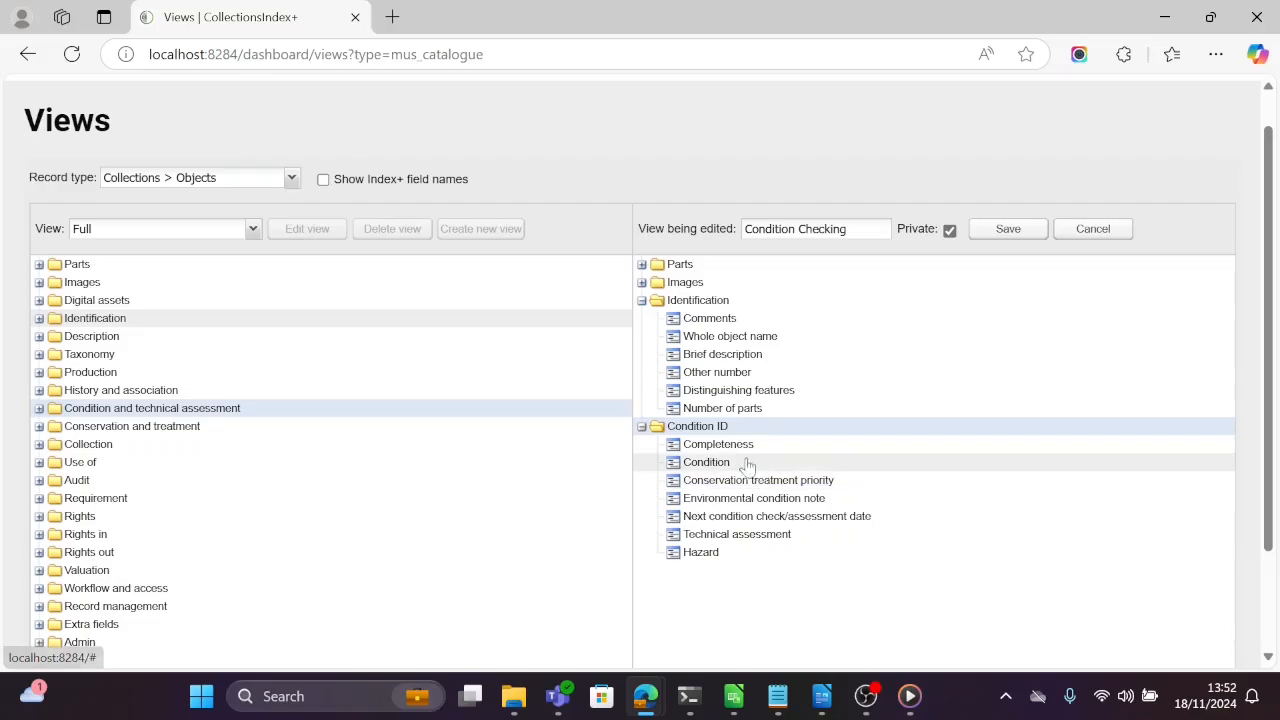
# Remove the Technical assessment field from the Condition ID section and move Hazard to the first place there.
pyautogui.rightClick(737, 545)
pyautogui.click(740, 548)
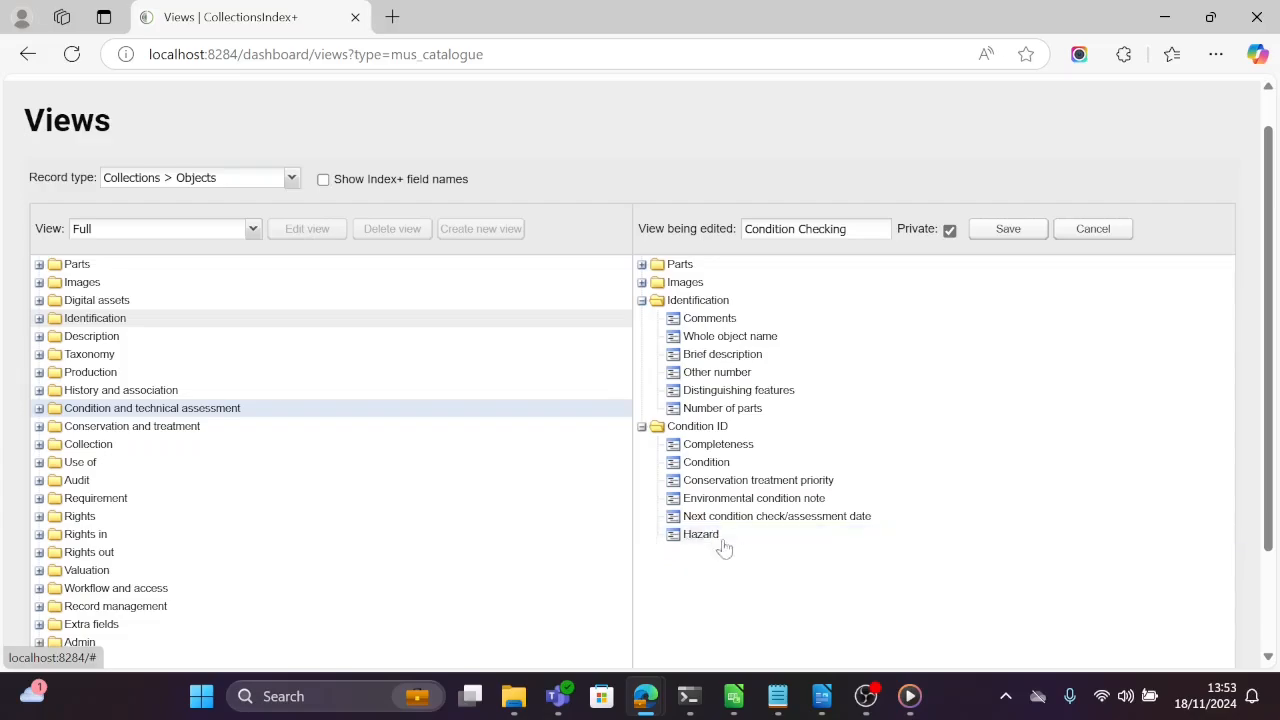
pyautogui.moveTo(712, 541); pyautogui.dragTo(690, 444)
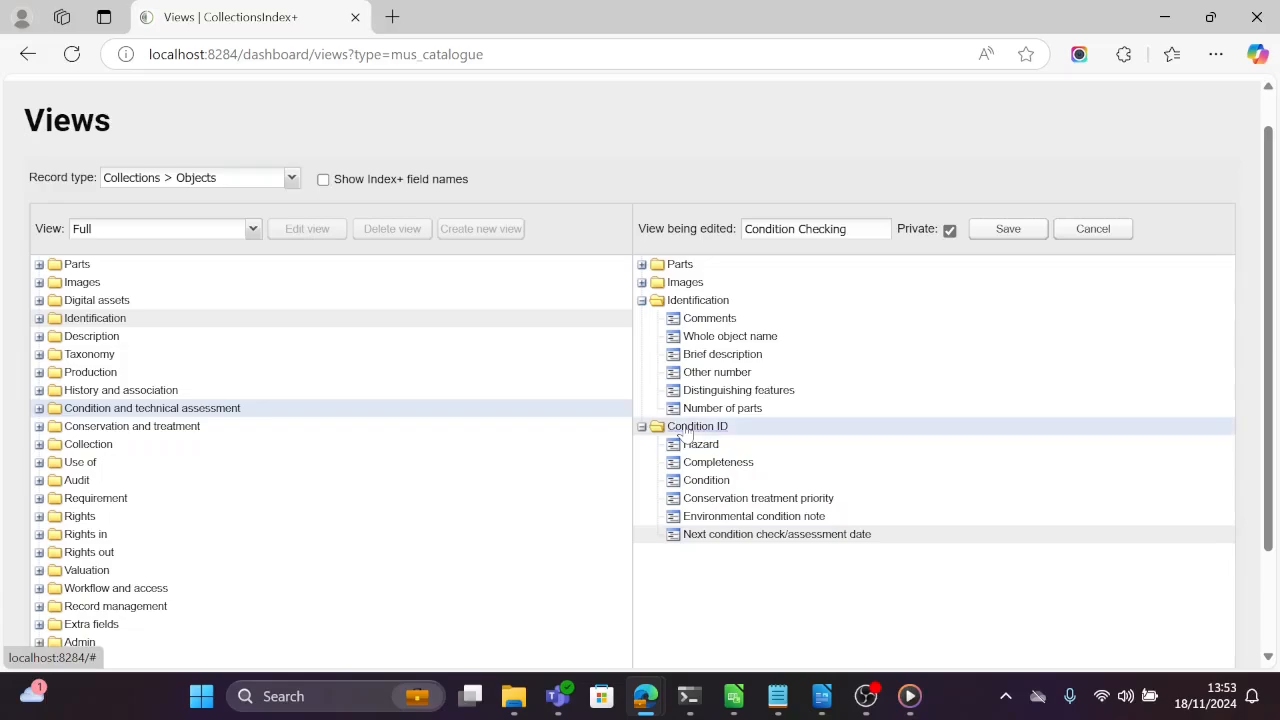
# Move the Condition ID section directly below Parts, and collapse the Condition ID and Identification sections in the new view.
pyautogui.moveTo(688, 434); pyautogui.dragTo(688, 283)
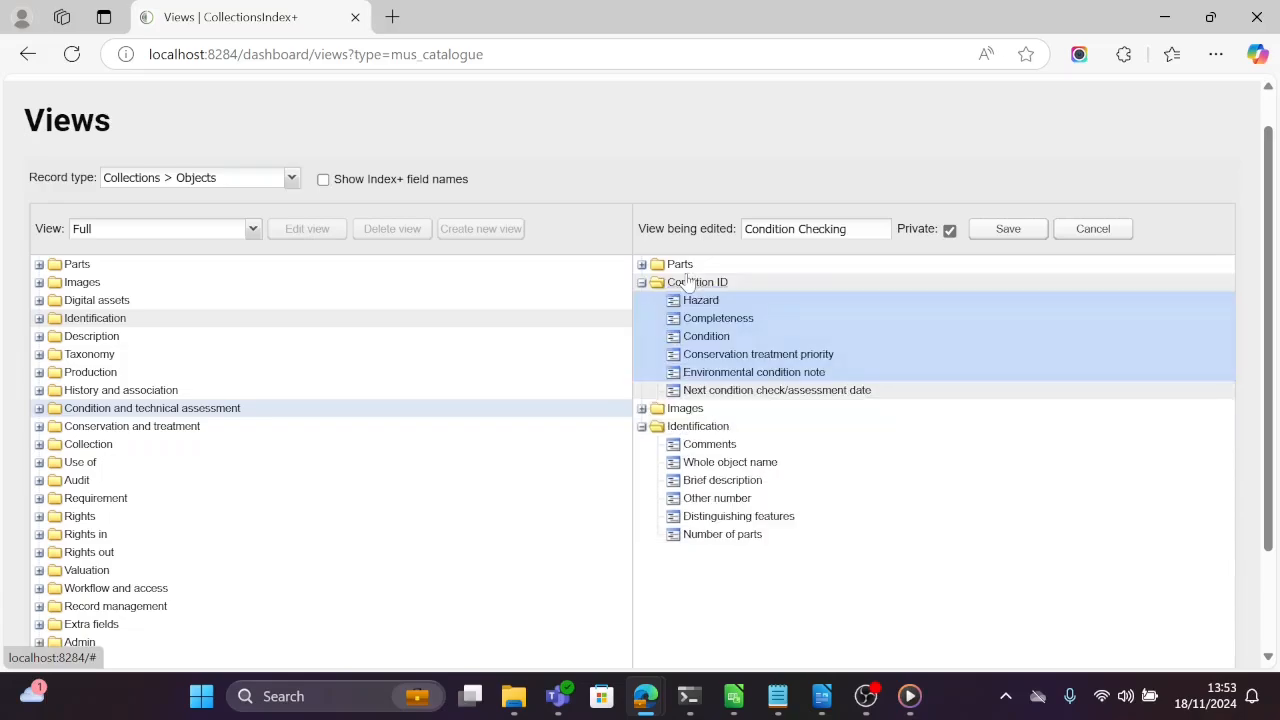
pyautogui.click(641, 282)
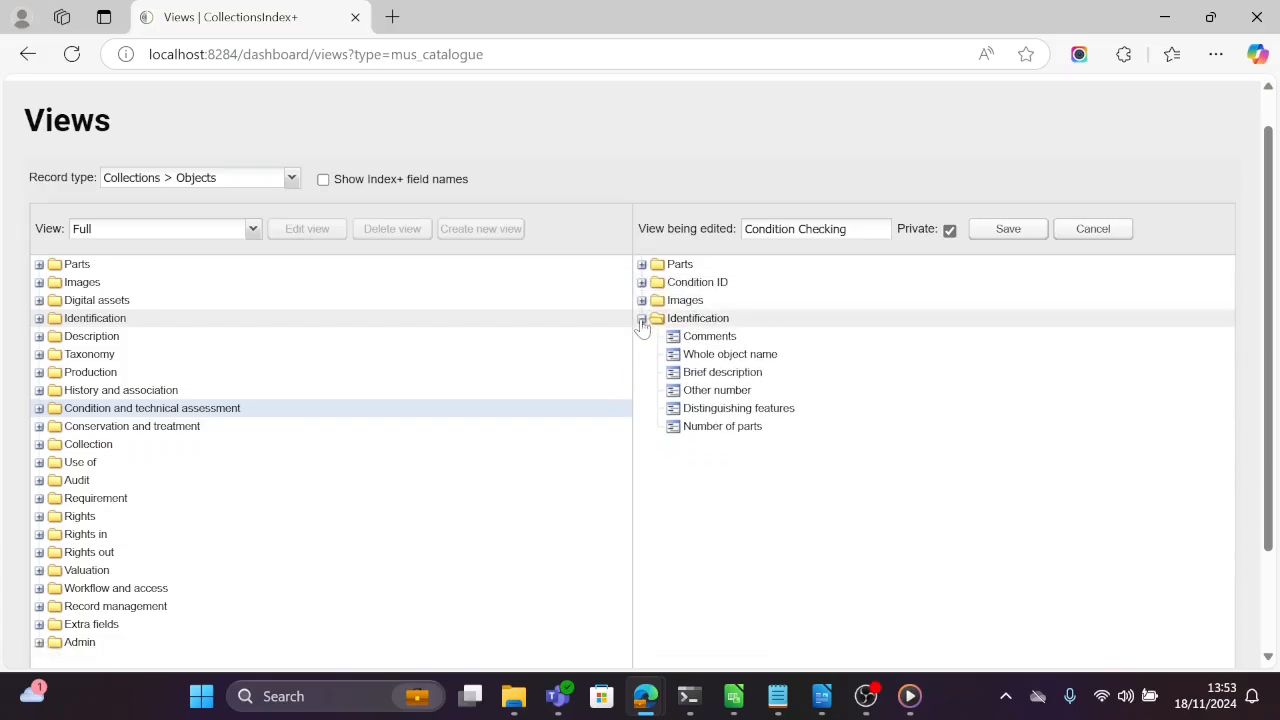
pyautogui.click(641, 318)
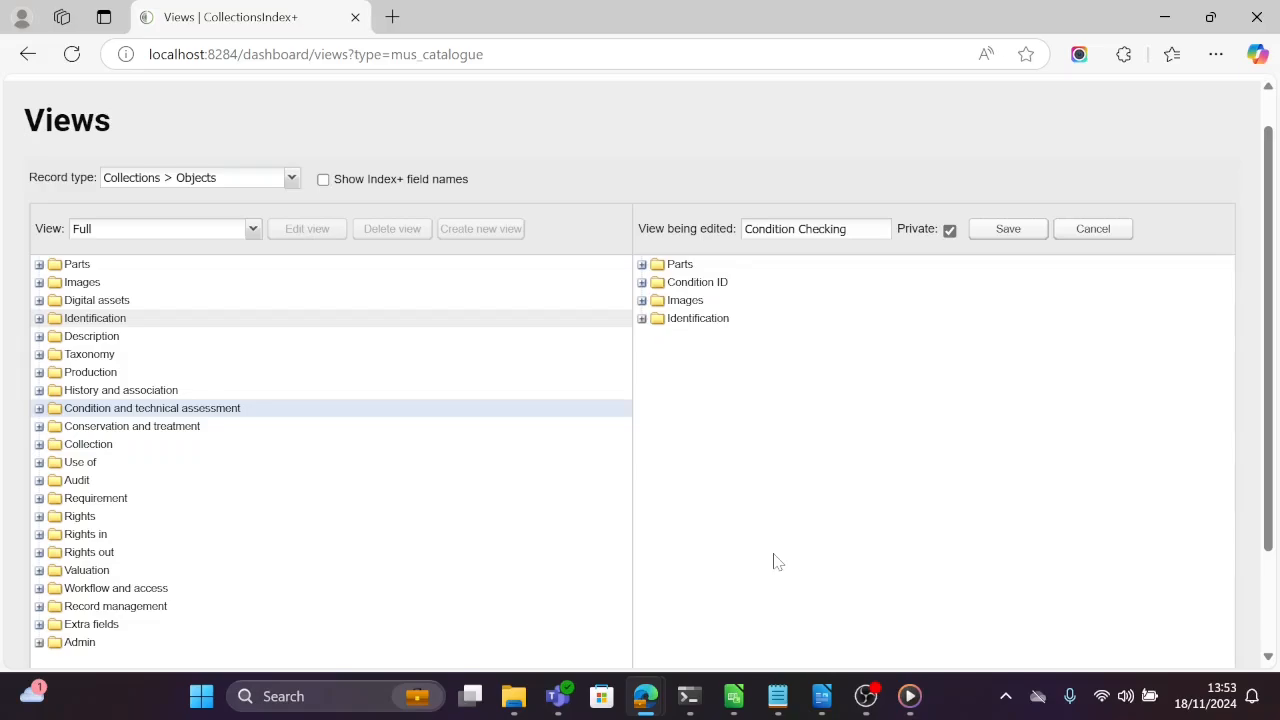
# Add a new section named Display Conditions to the Condition Checking view.
pyautogui.rightClick(690, 377)
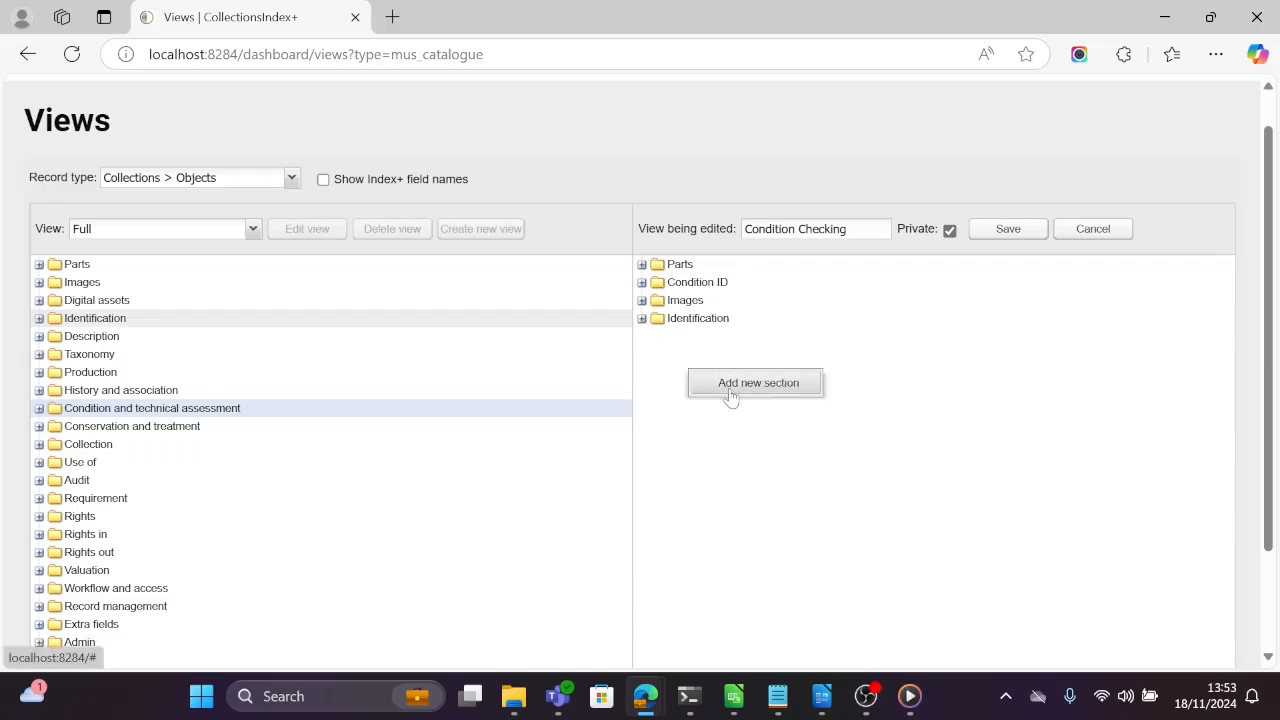
pyautogui.click(730, 388)
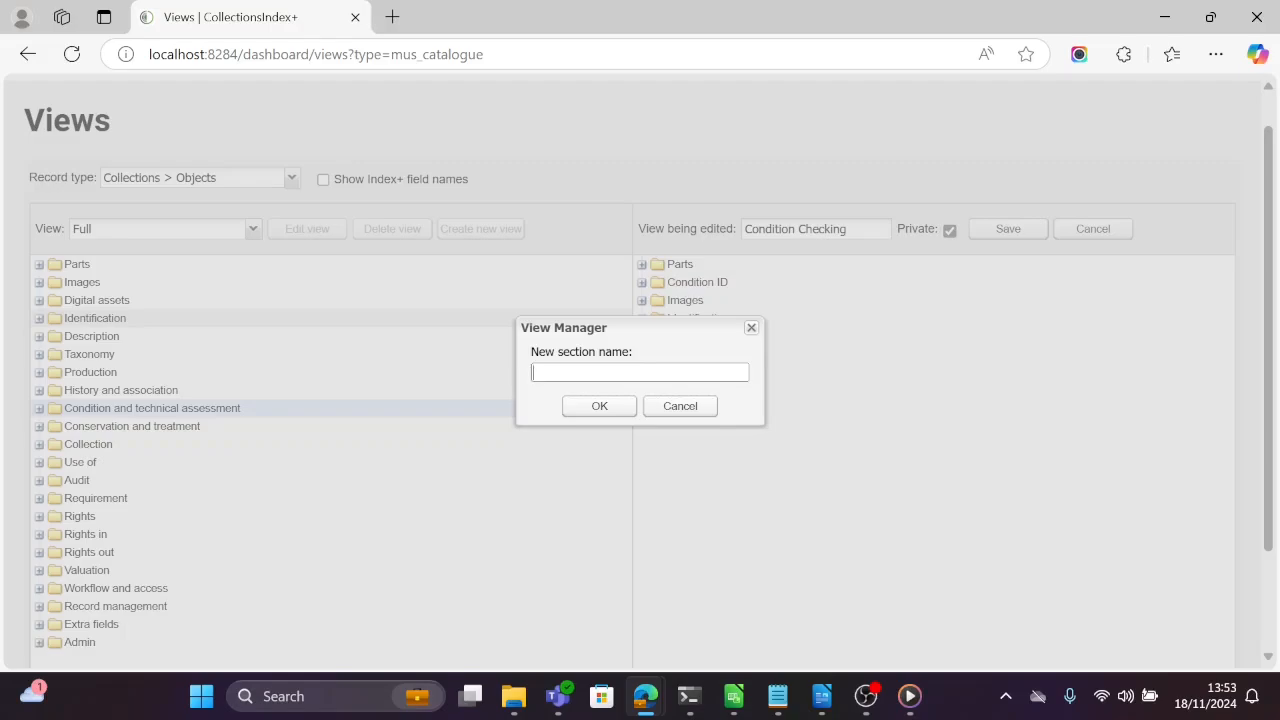
pyautogui.write('En')
pyautogui.write('spla')
pyautogui.write('y Conditions')
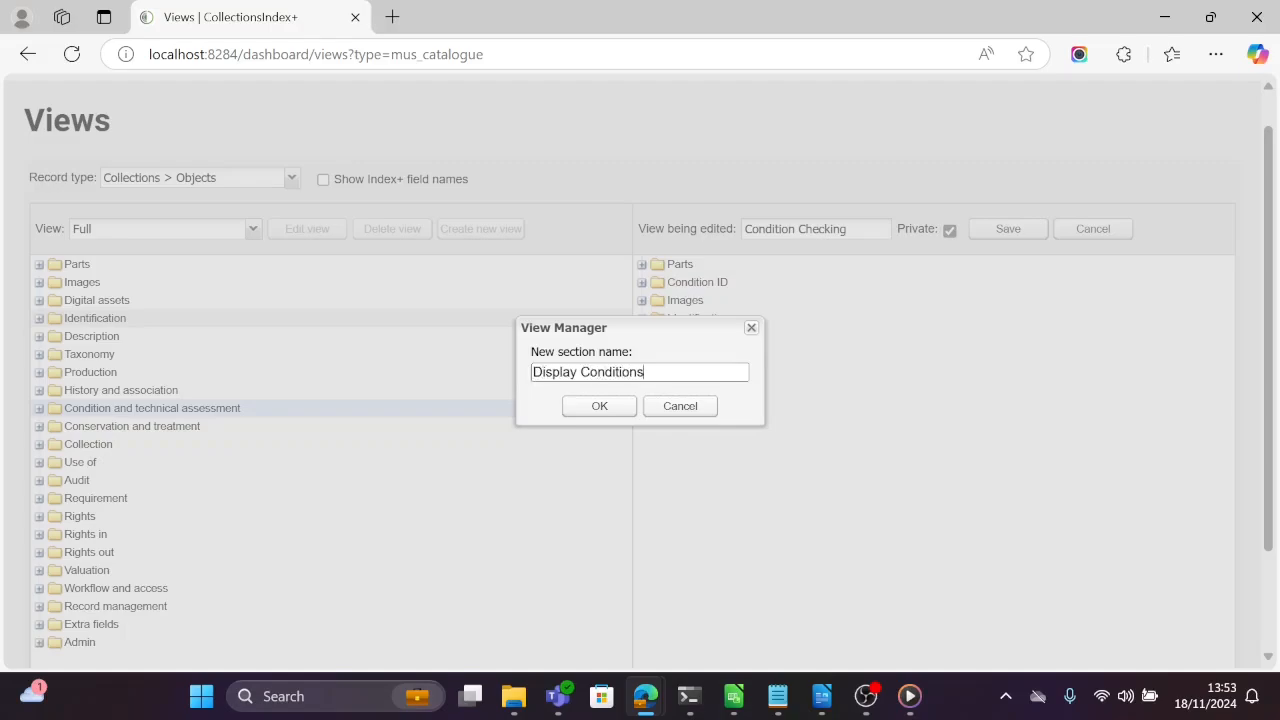
pyautogui.click(607, 405)
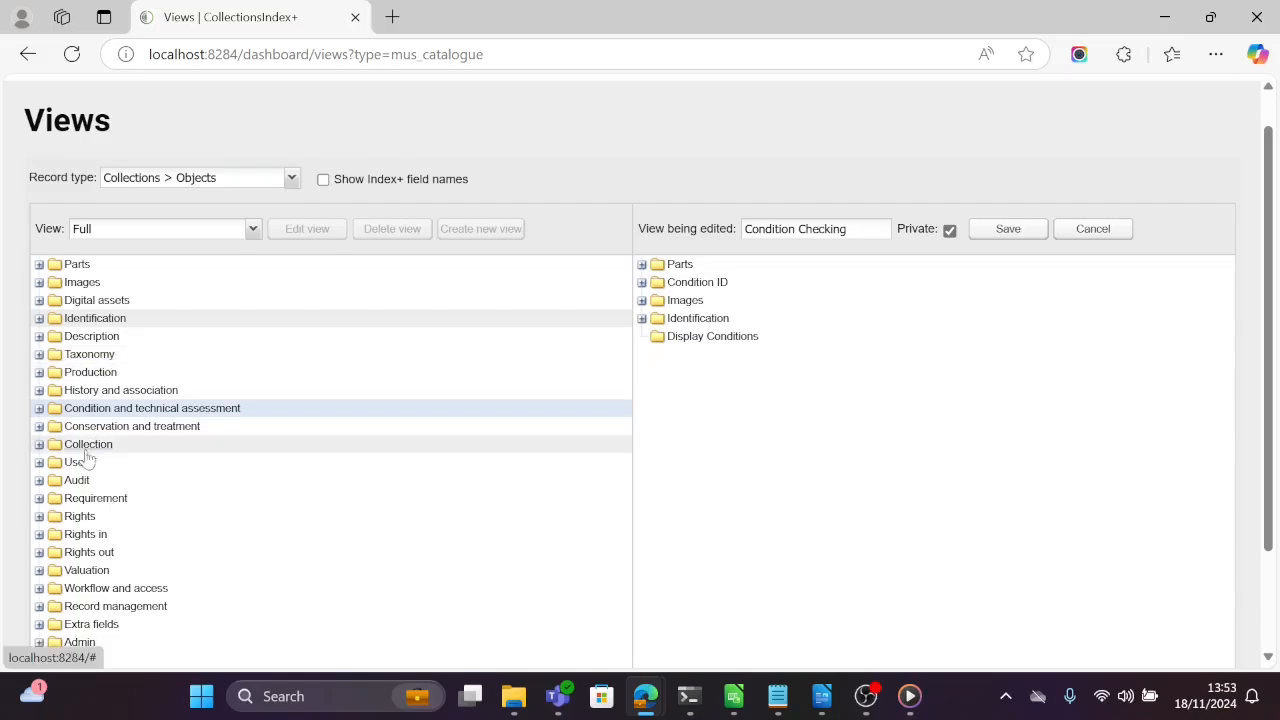
# Add the Environmental recommendations field from the Full view's Requirement group to the Display Conditions section.
pyautogui.scroll(-2, 80, 455)
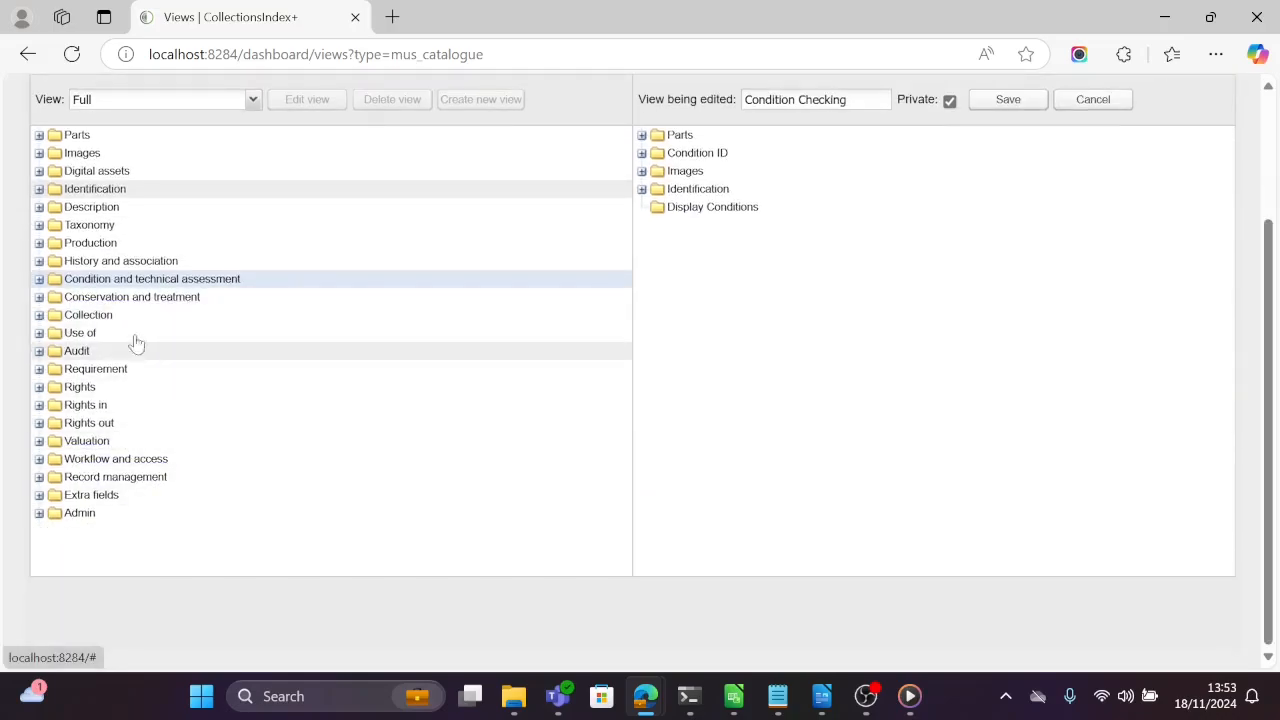
pyautogui.click(39, 369)
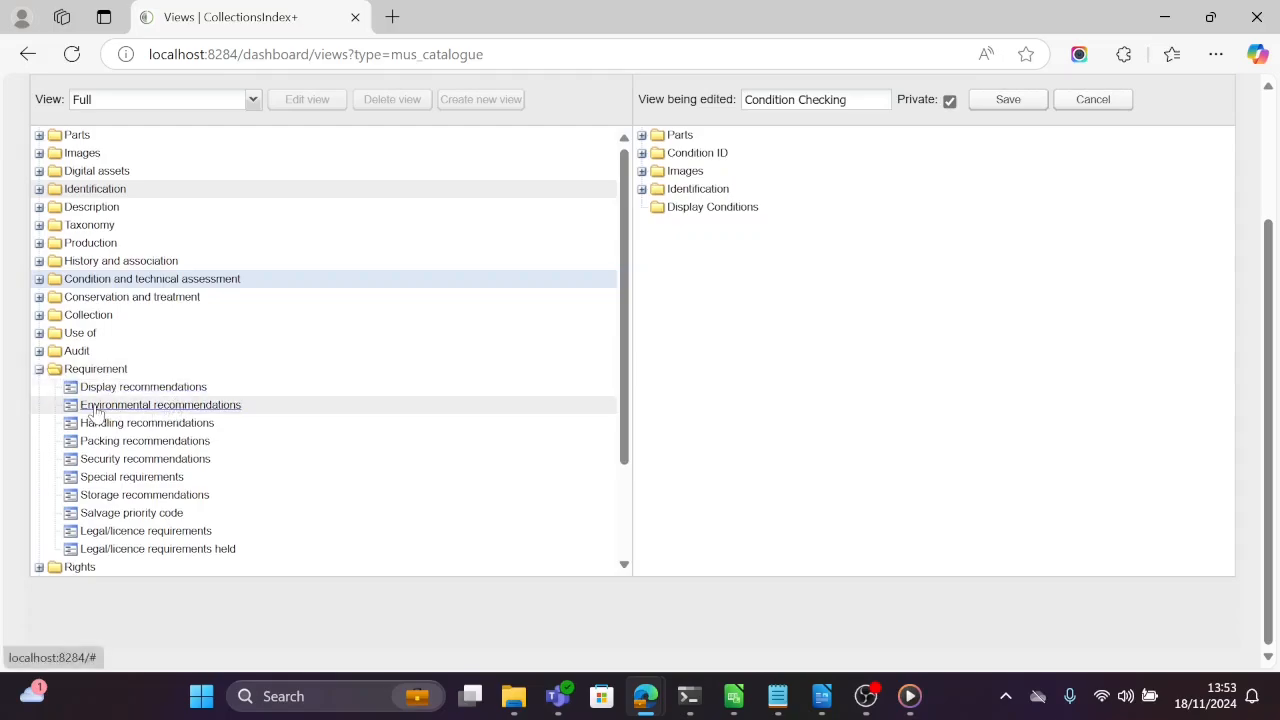
pyautogui.moveTo(92, 412); pyautogui.dragTo(677, 220)
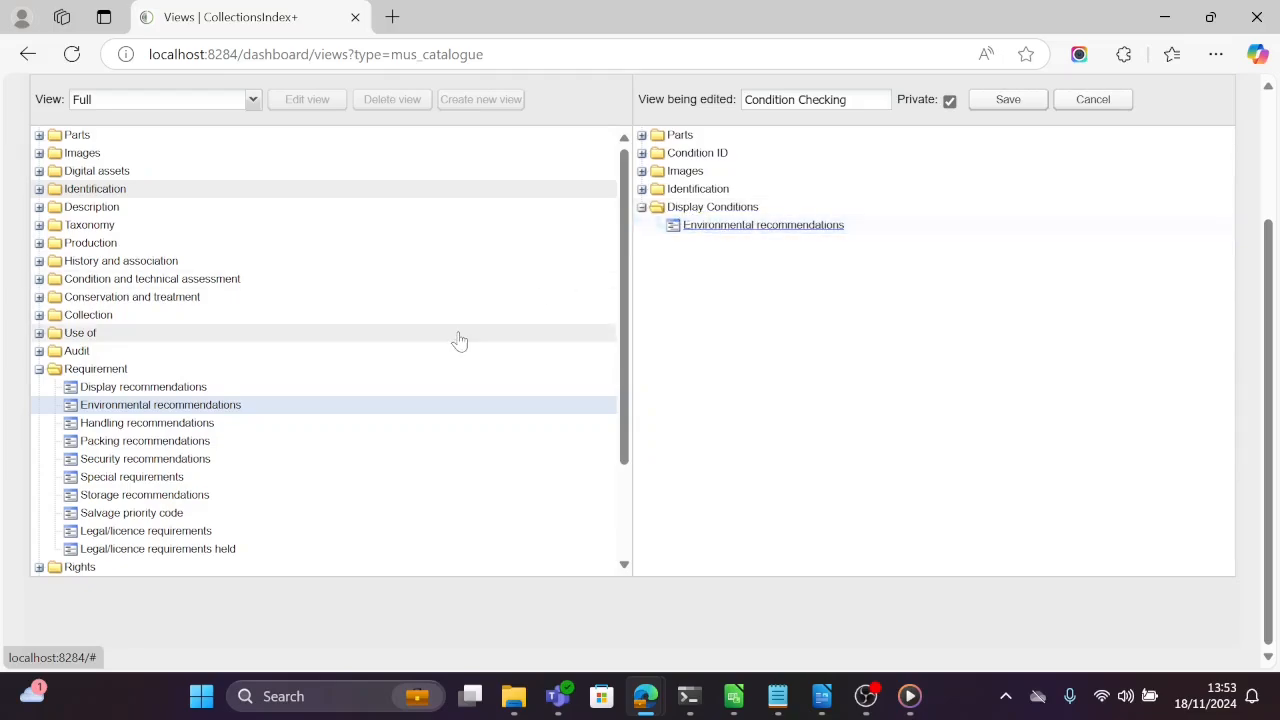
# Add the Full view's Handling recommendations and Storage recommendations fields to the Display Conditions section, and collapse that section.
pyautogui.moveTo(149, 423); pyautogui.dragTo(699, 217)
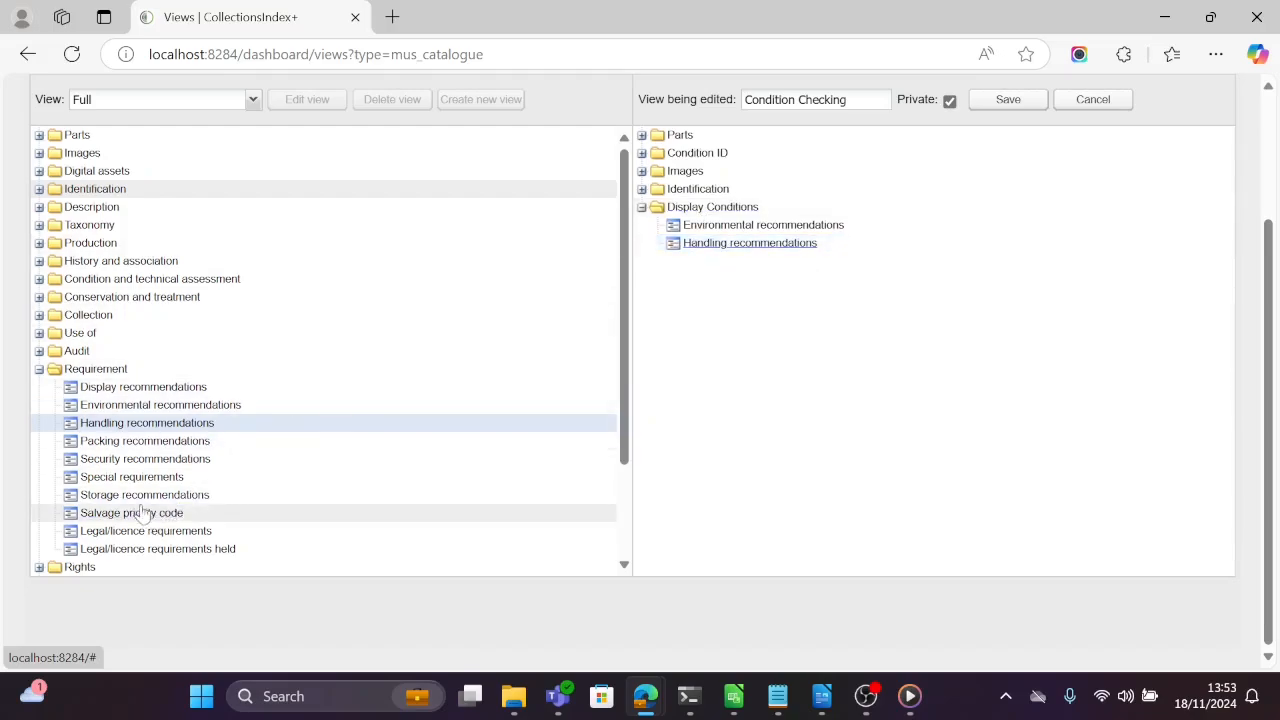
pyautogui.moveTo(133, 500); pyautogui.dragTo(715, 225)
pyautogui.scroll(1, 686, 380)
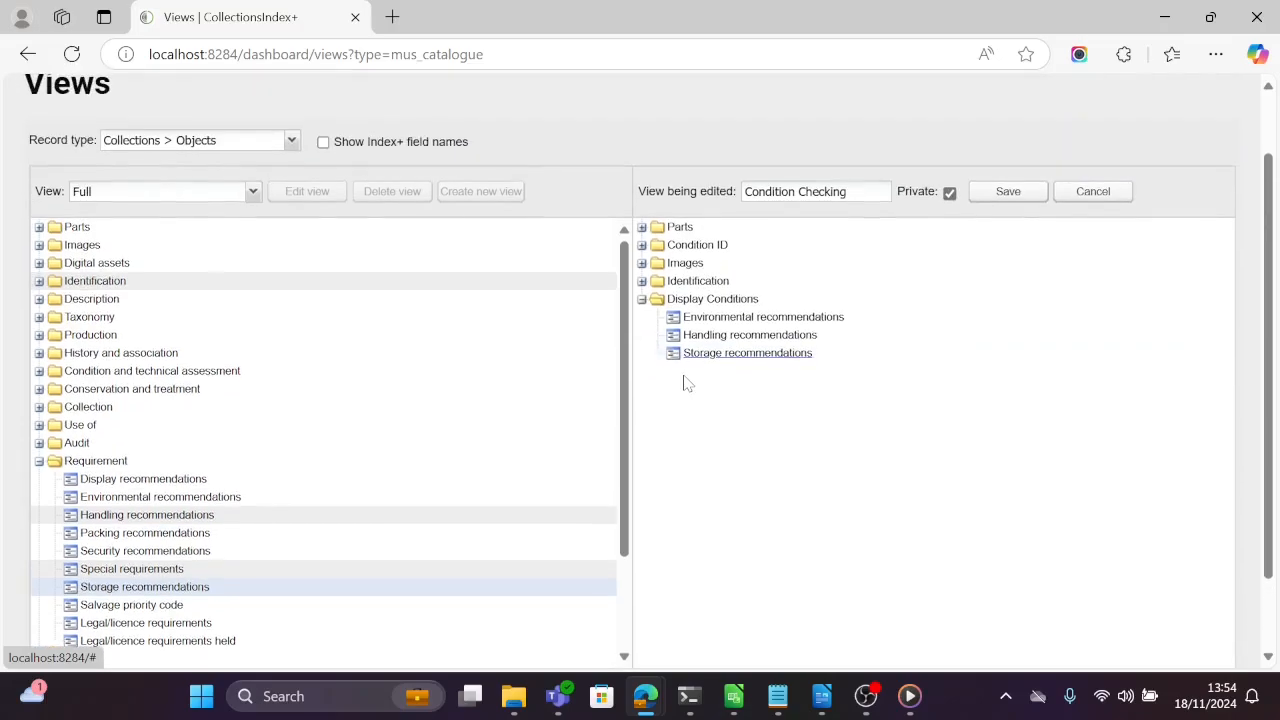
pyautogui.click(642, 300)
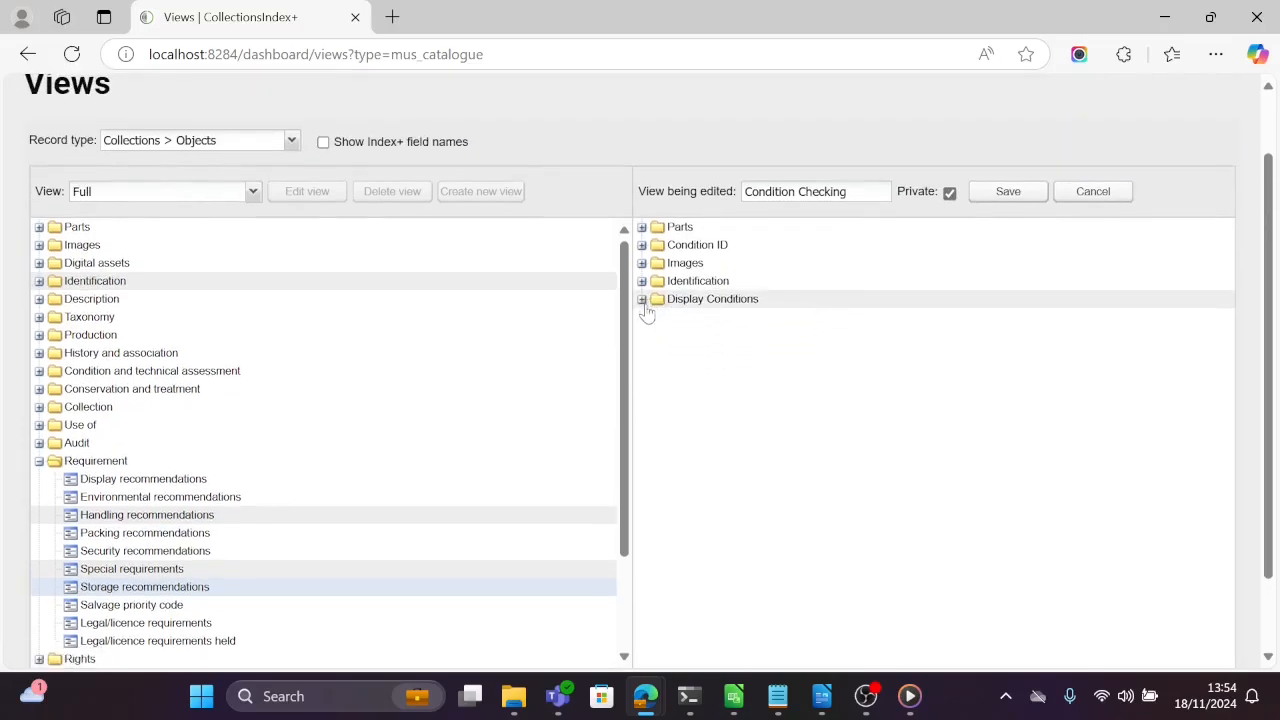
# Save the Condition Checking view and select it in the list of available views.
pyautogui.click(1032, 193)
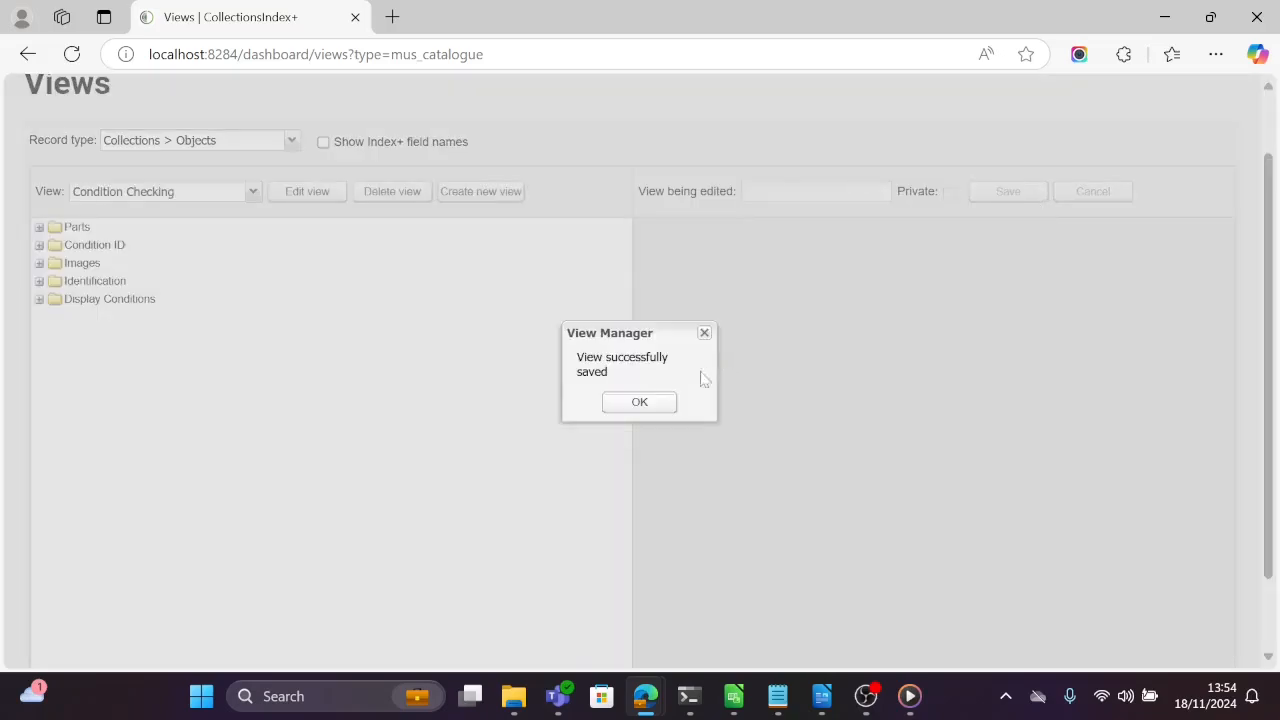
pyautogui.click(639, 403)
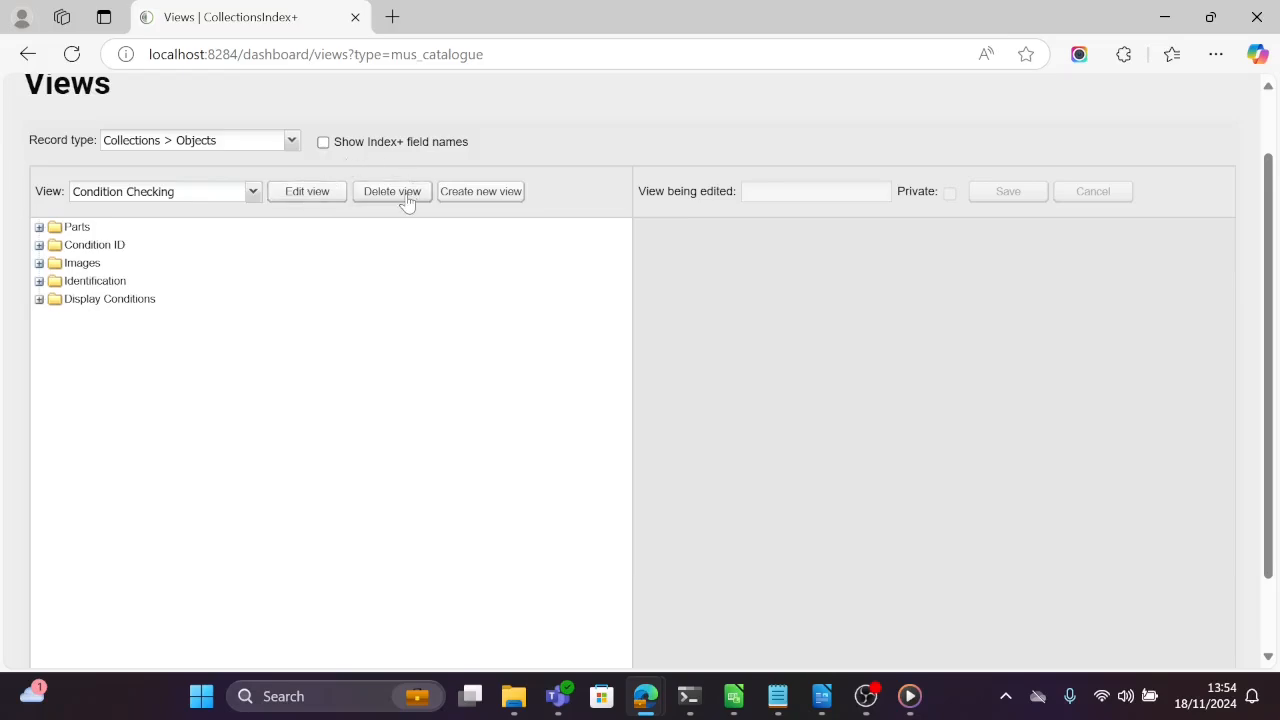
pyautogui.click(253, 192)
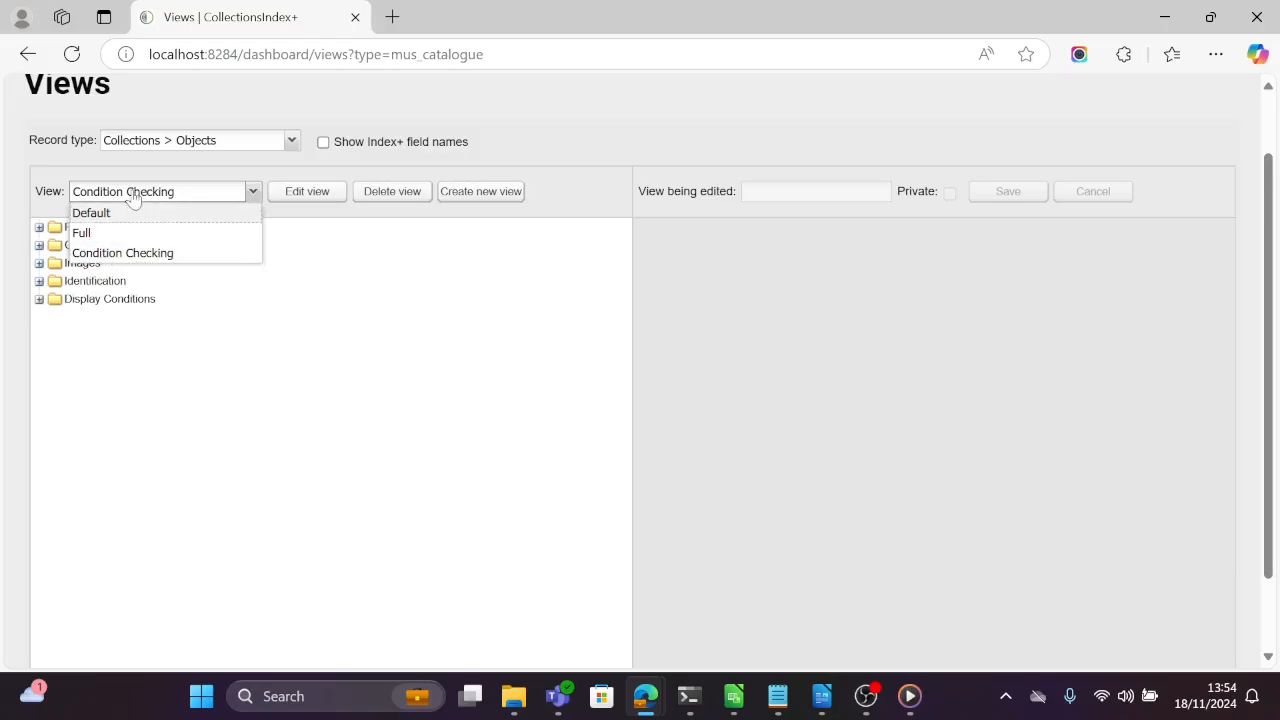
pyautogui.click(137, 255)
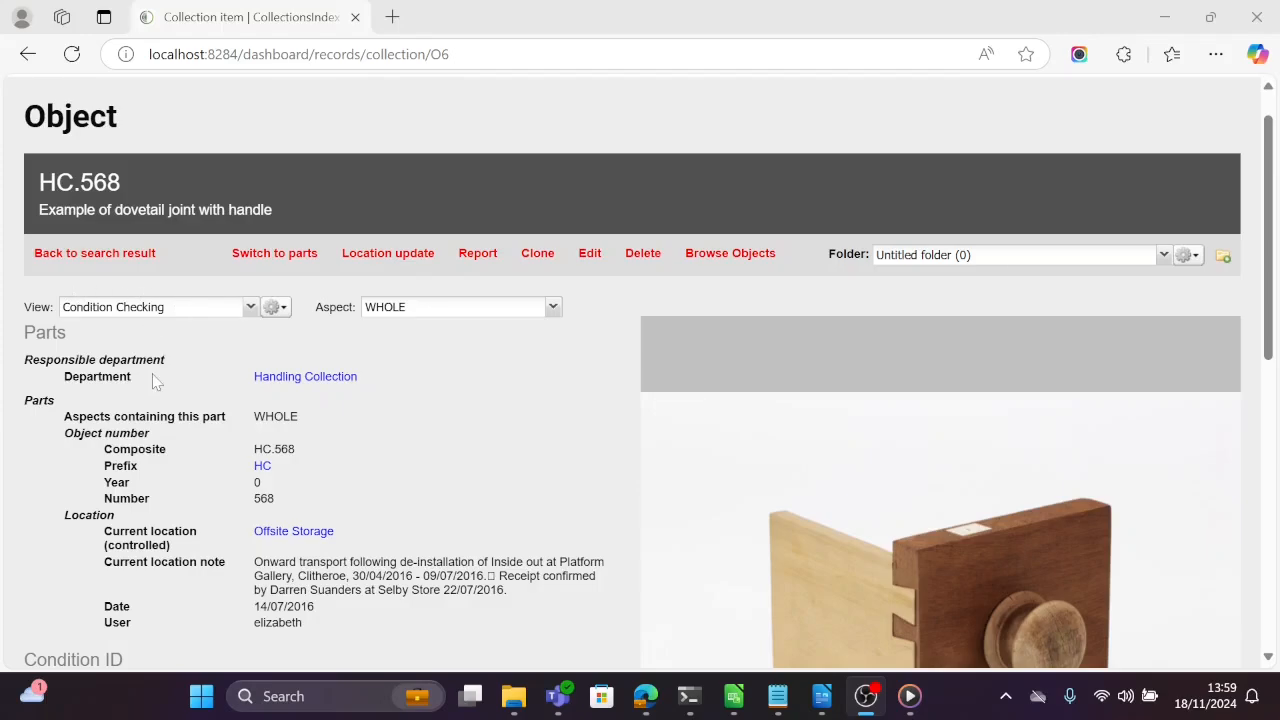
# Review object record HC.568 in the Condition Checking view, from Parts and Condition ID down to Identification.
pyautogui.scroll(-2, 155, 380)
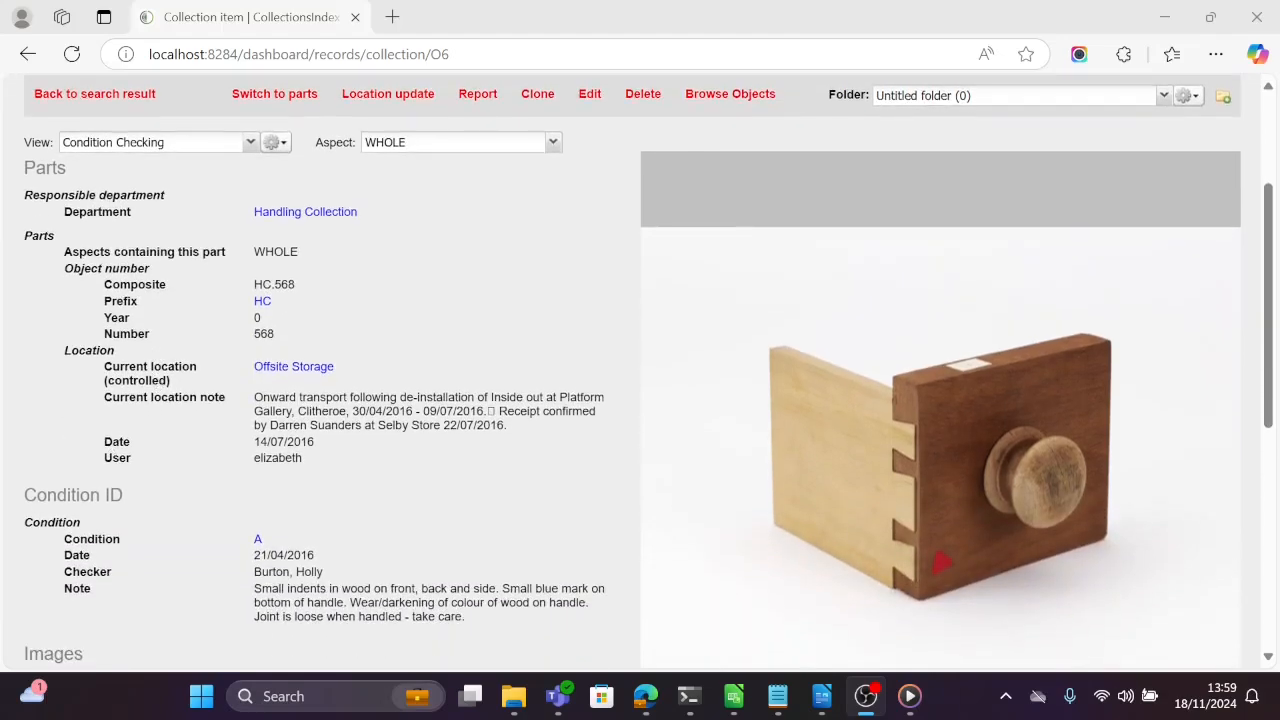
pyautogui.scroll(-1, 130, 503)
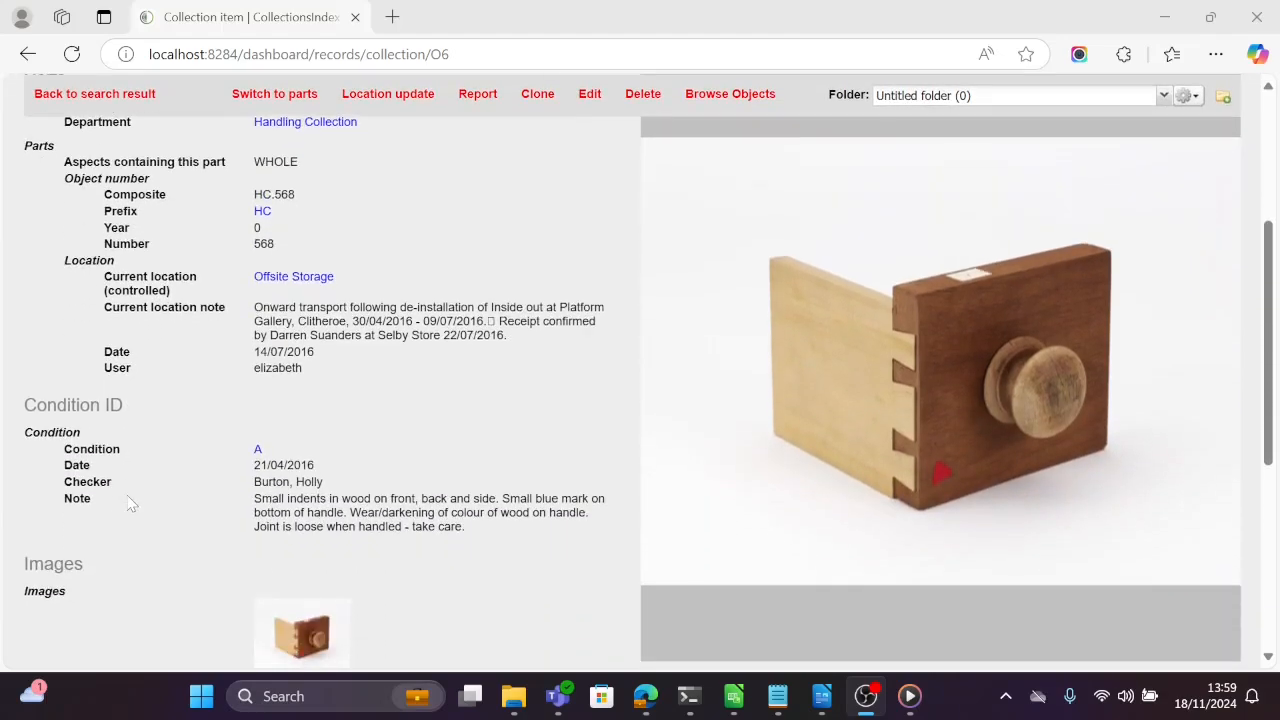
pyautogui.scroll(1, 163, 454)
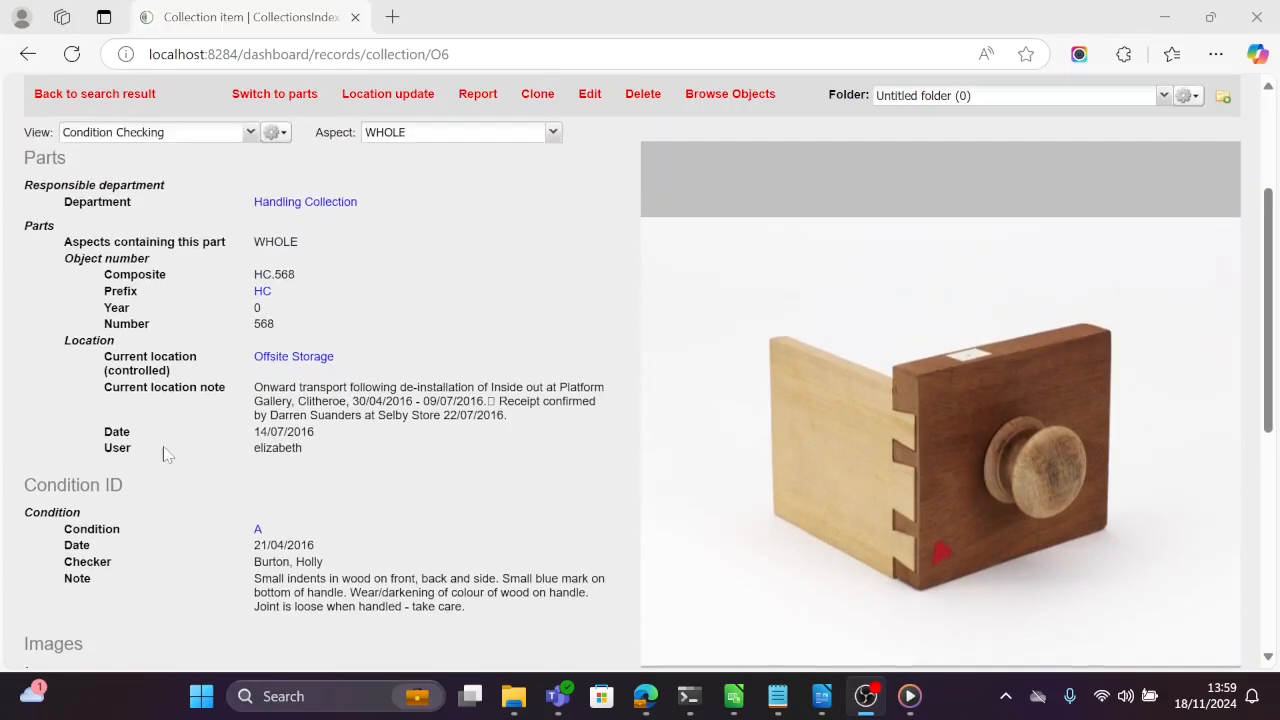
pyautogui.scroll(-3, 237, 348)
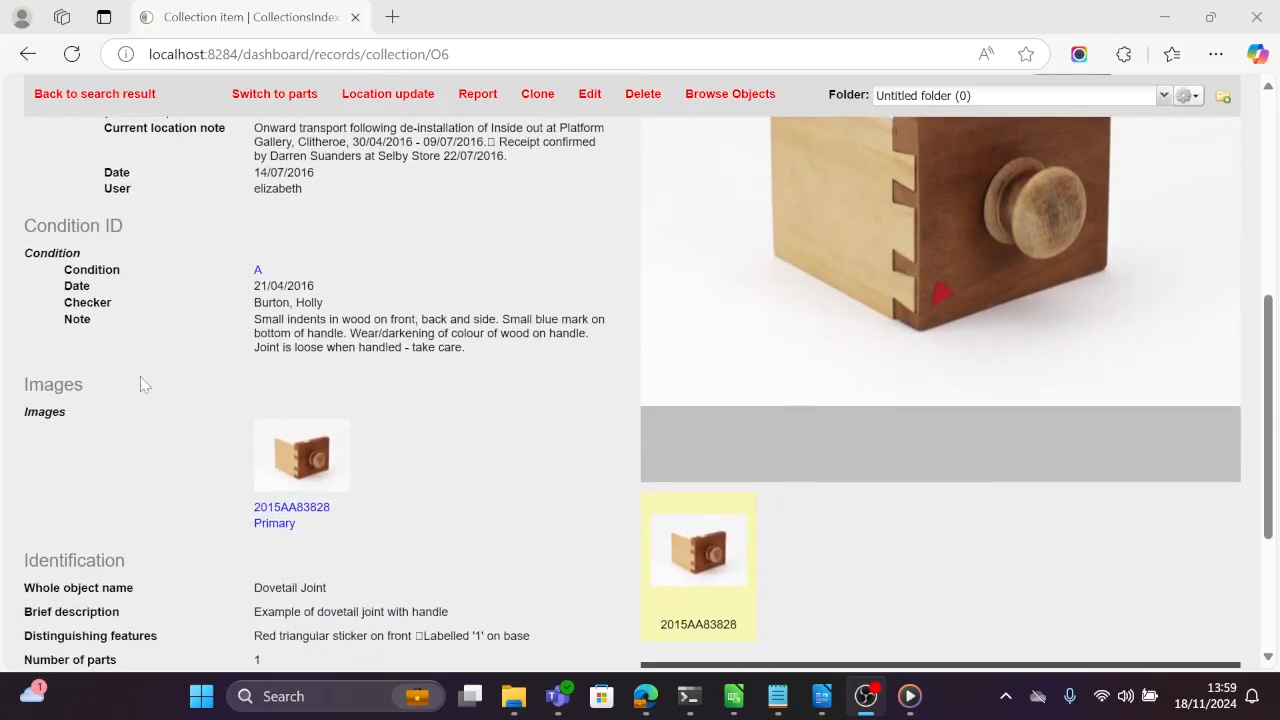
pyautogui.scroll(-2, 70, 412)
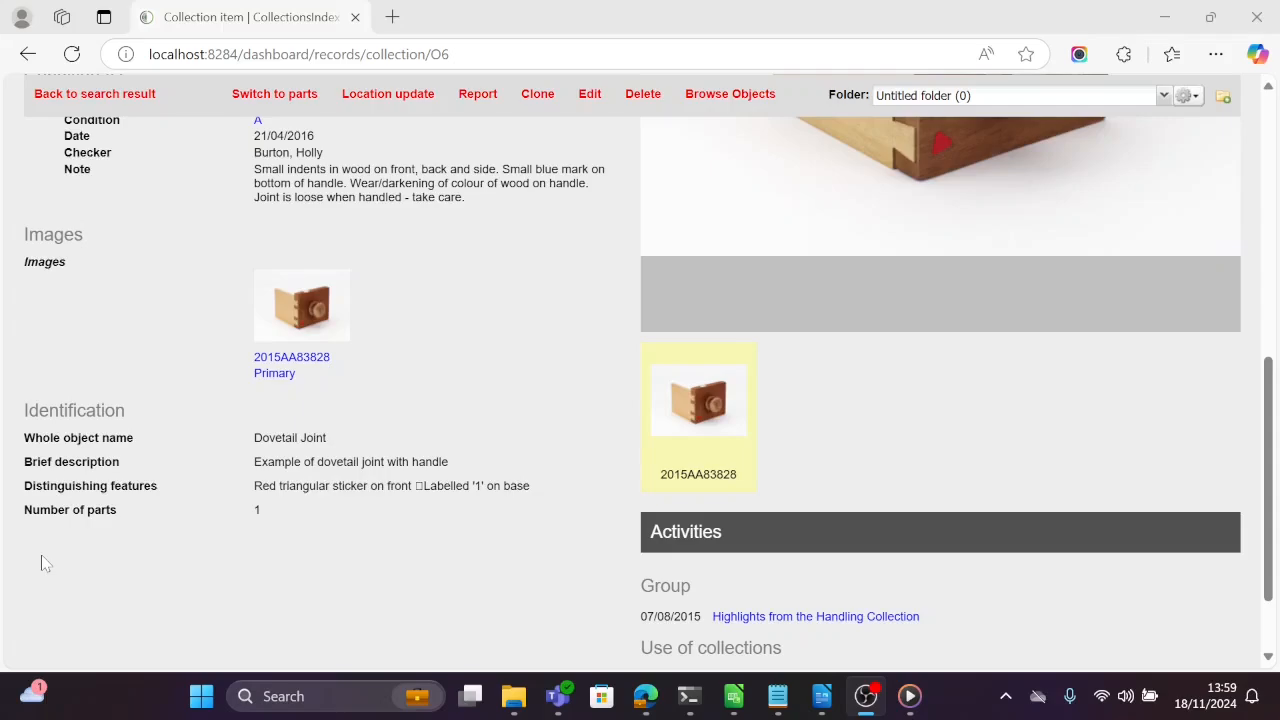
pyautogui.scroll(4, 463, 350)
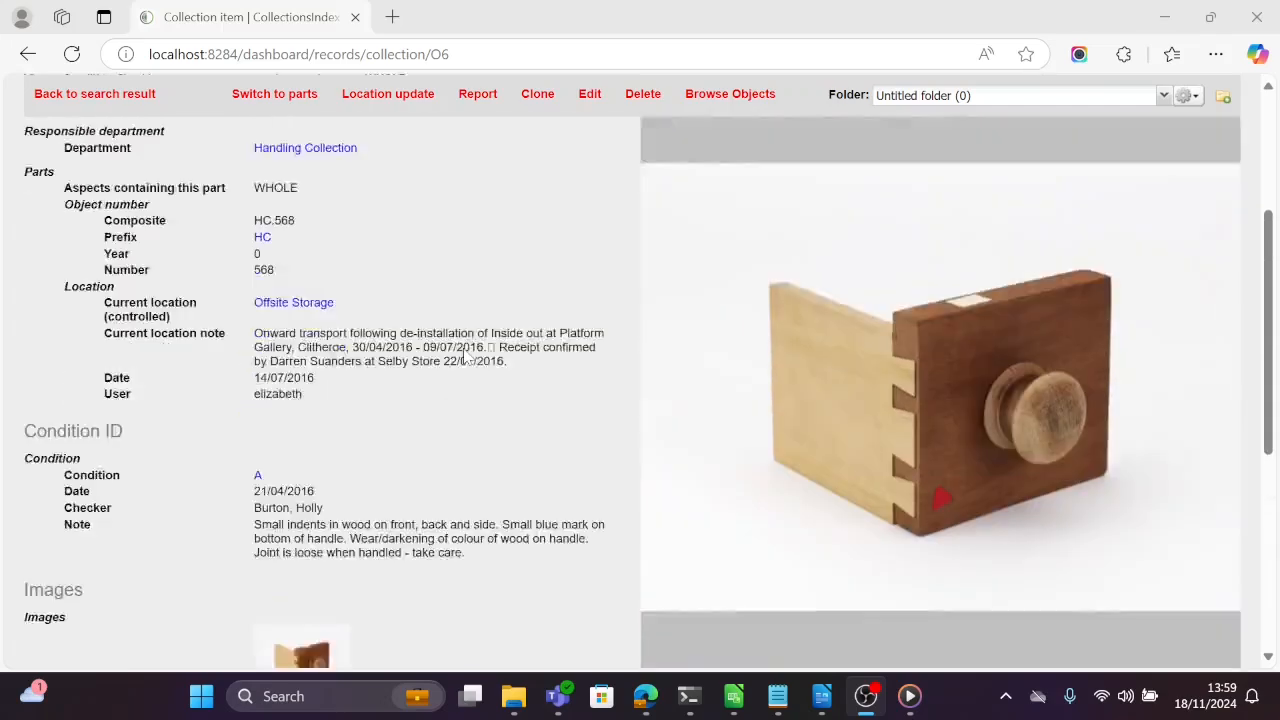
pyautogui.scroll(1, 463, 357)
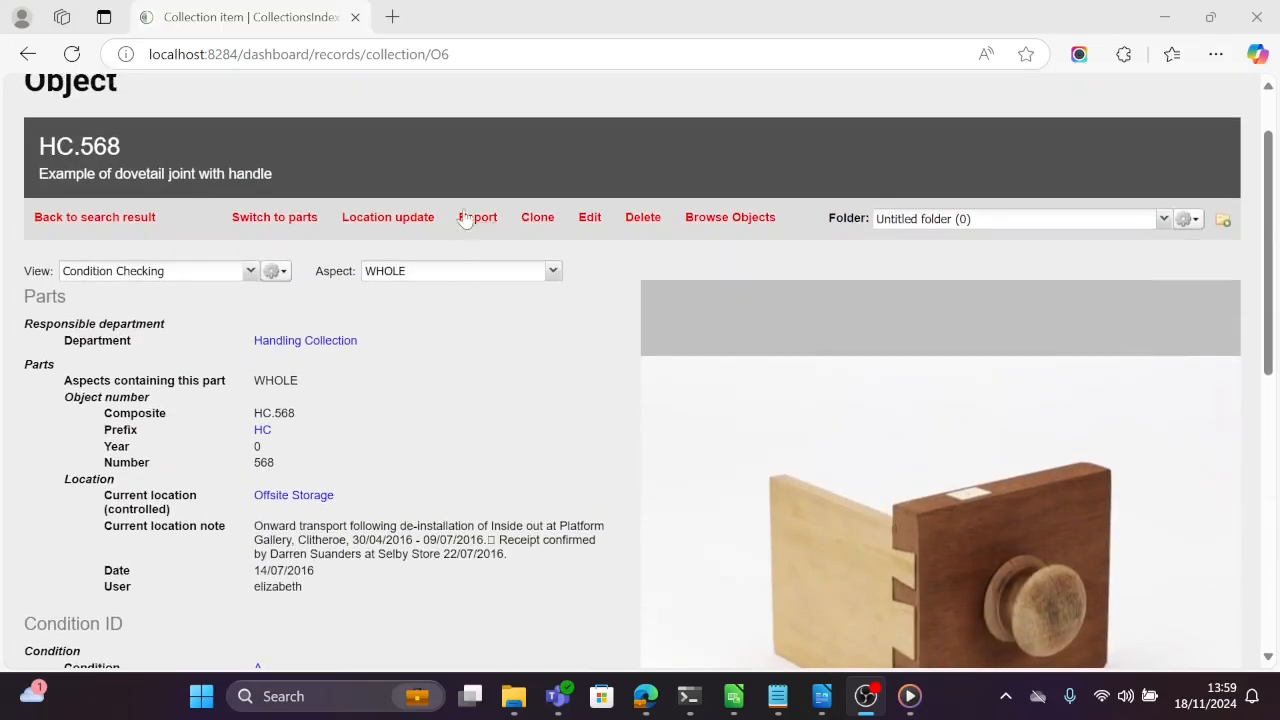
# Open object HC.568 for editing in the Condition Checking view and expand all its sections.
pyautogui.click(590, 218)
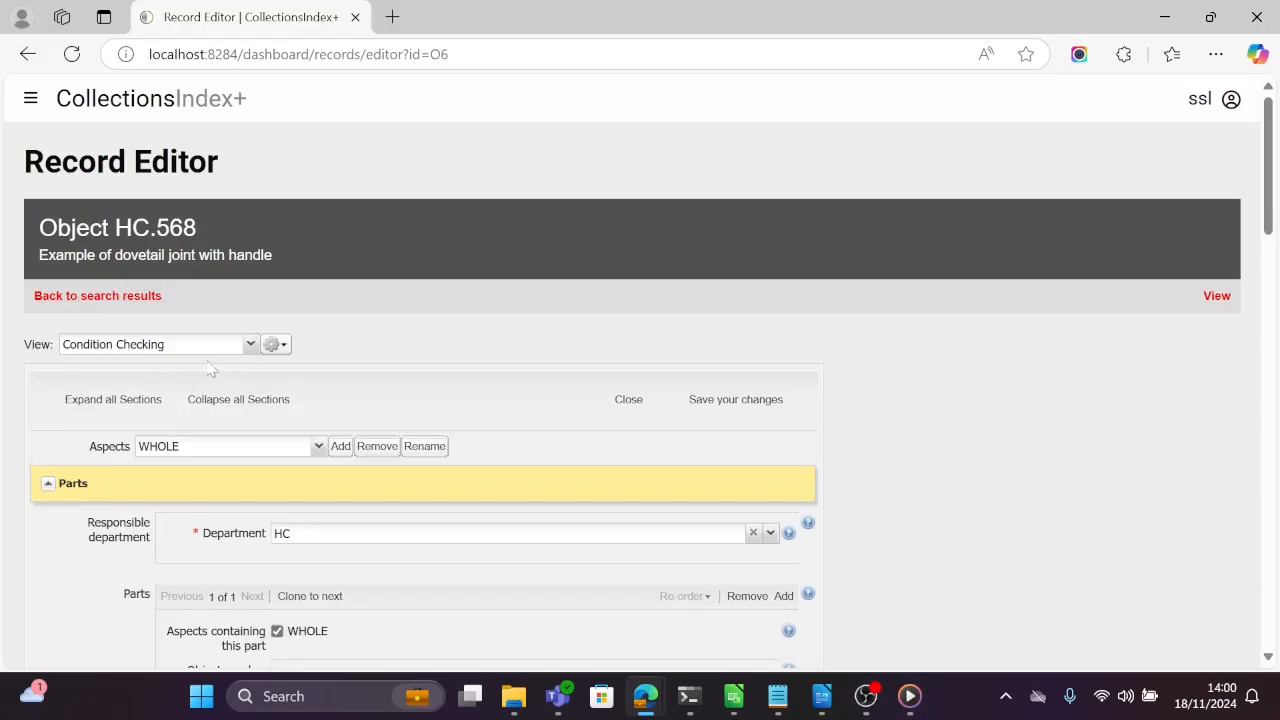
pyautogui.click(100, 413)
pyautogui.scroll(-2, 464, 400)
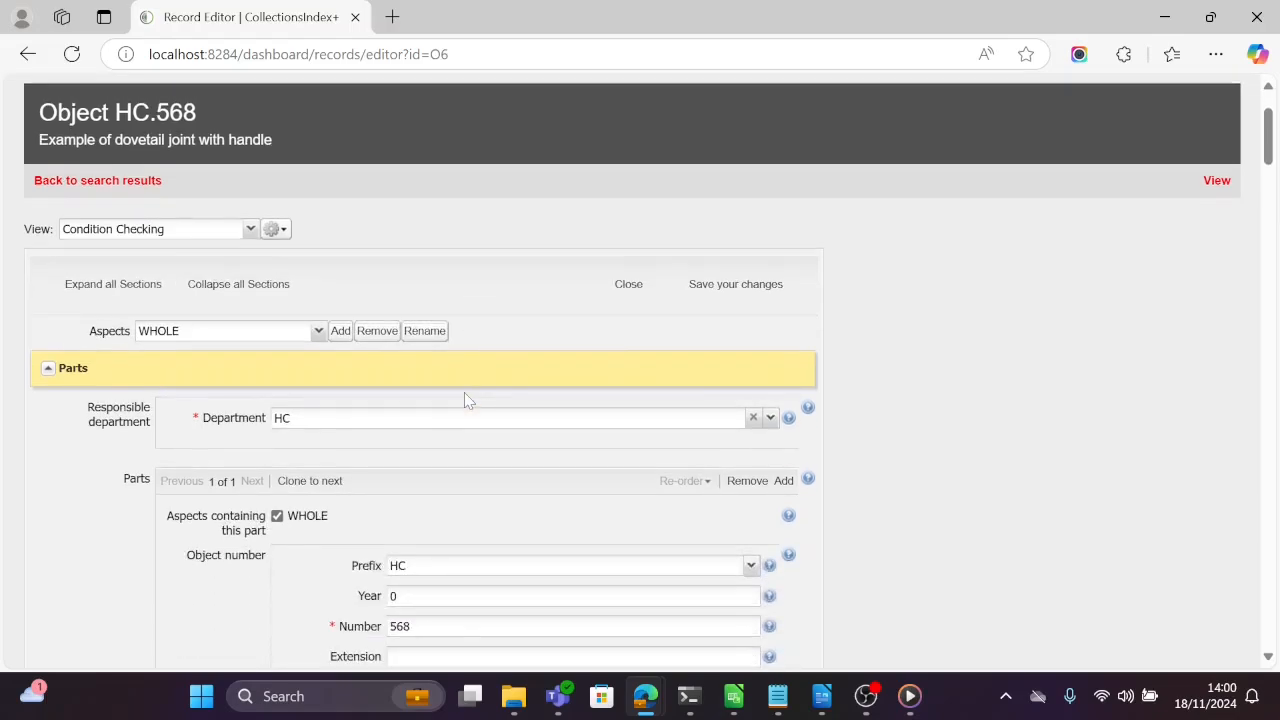
# Examine the editable fields in the Parts and Condition ID sections, including Hazard, Completeness and Condition.
pyautogui.scroll(-5, 464, 400)
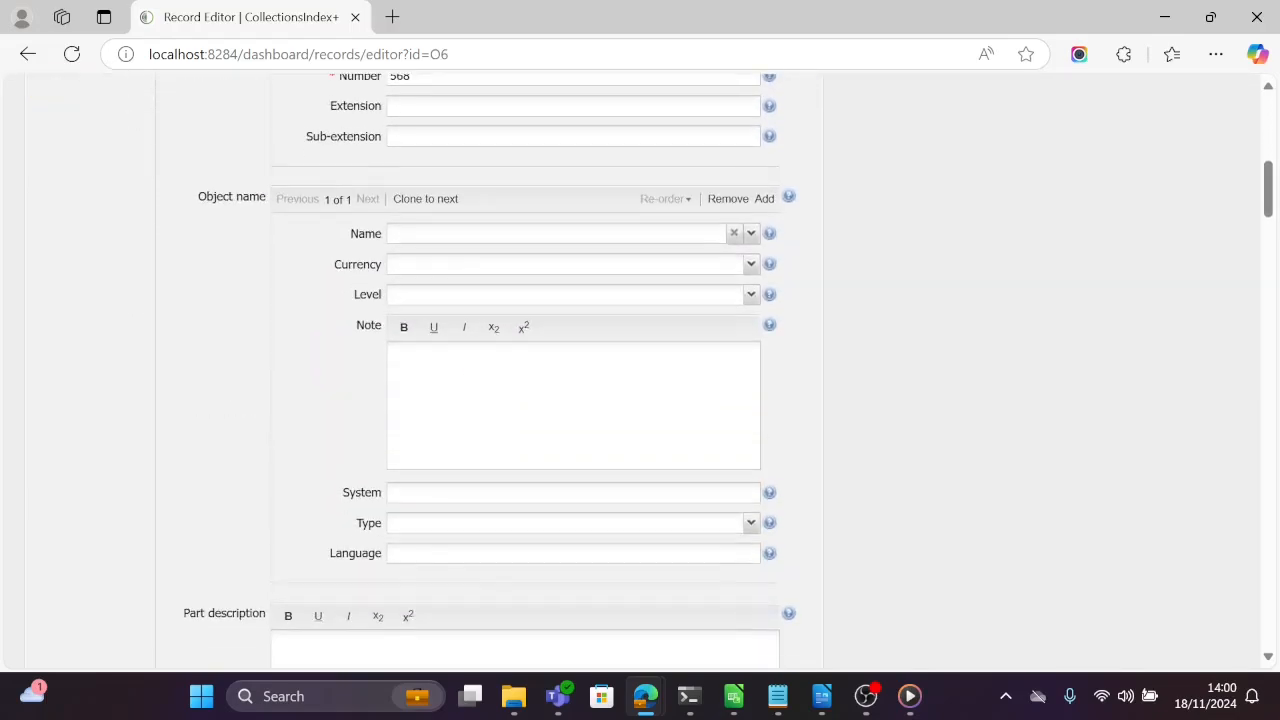
pyautogui.scroll(-7, 464, 400)
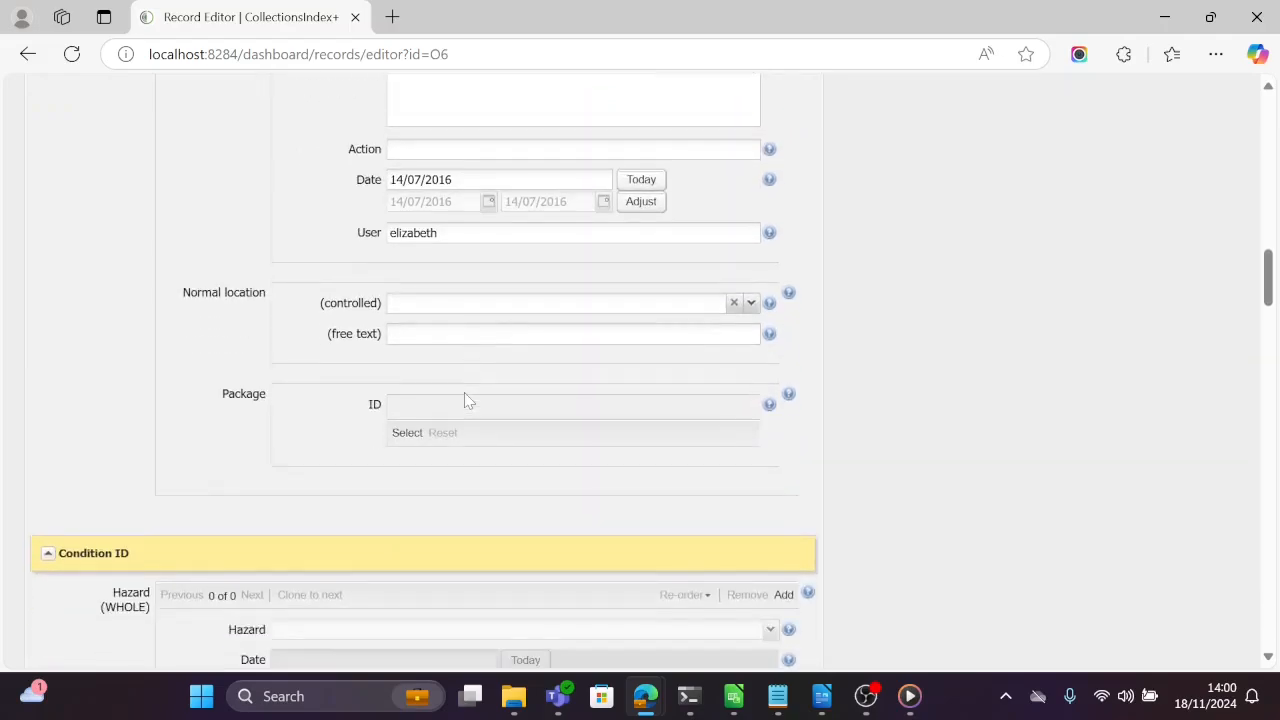
pyautogui.scroll(-4, 464, 400)
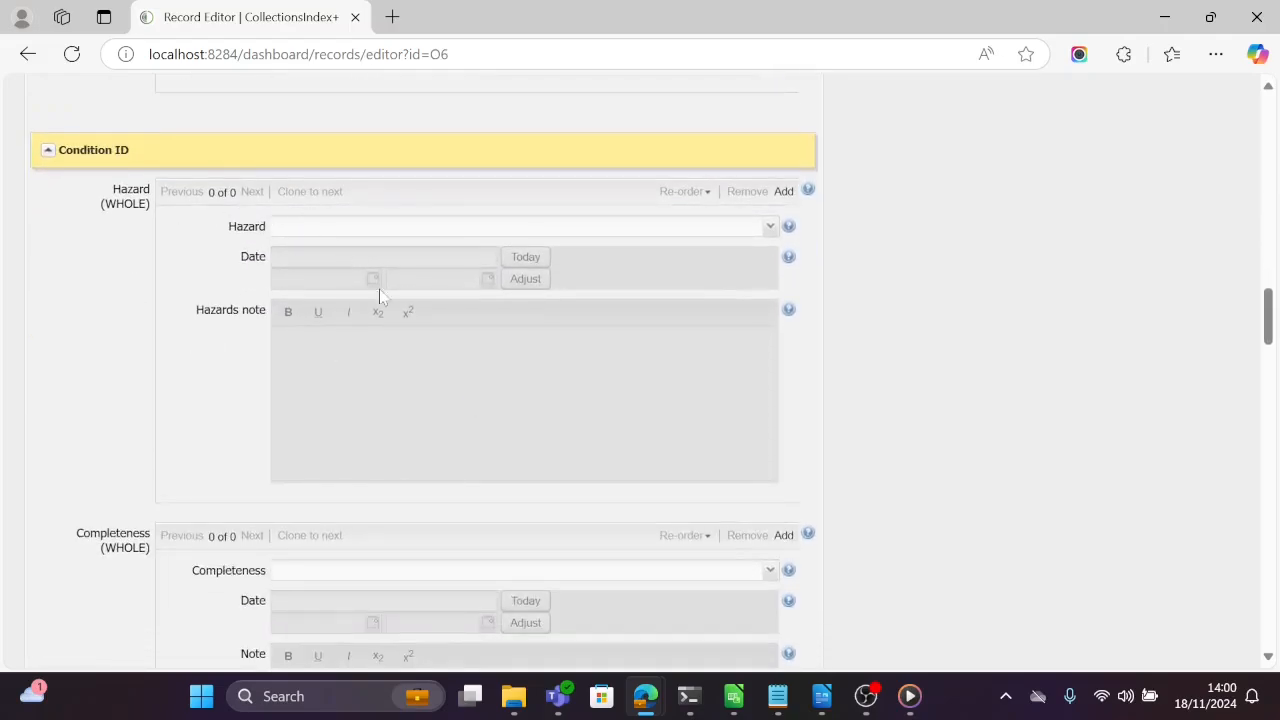
pyautogui.scroll(-8, 172, 325)
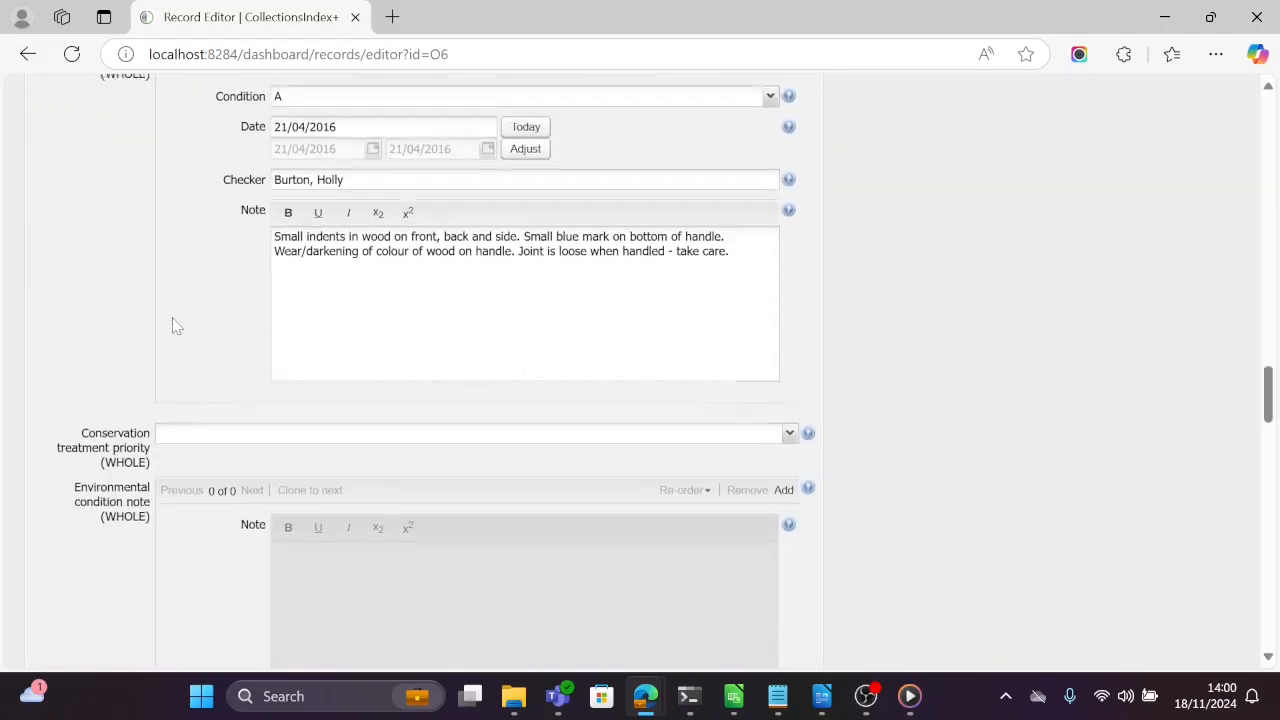
pyautogui.scroll(-4, 172, 325)
pyautogui.scroll(7, 172, 325)
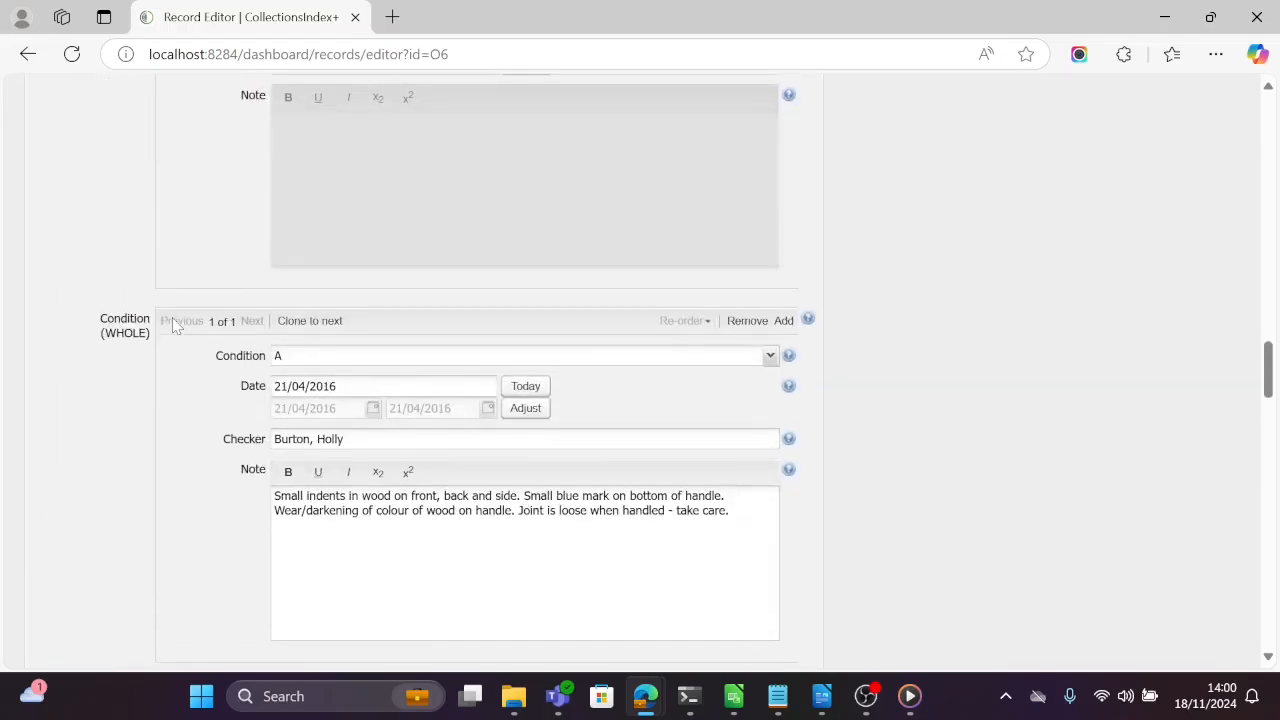
pyautogui.scroll(6, 172, 325)
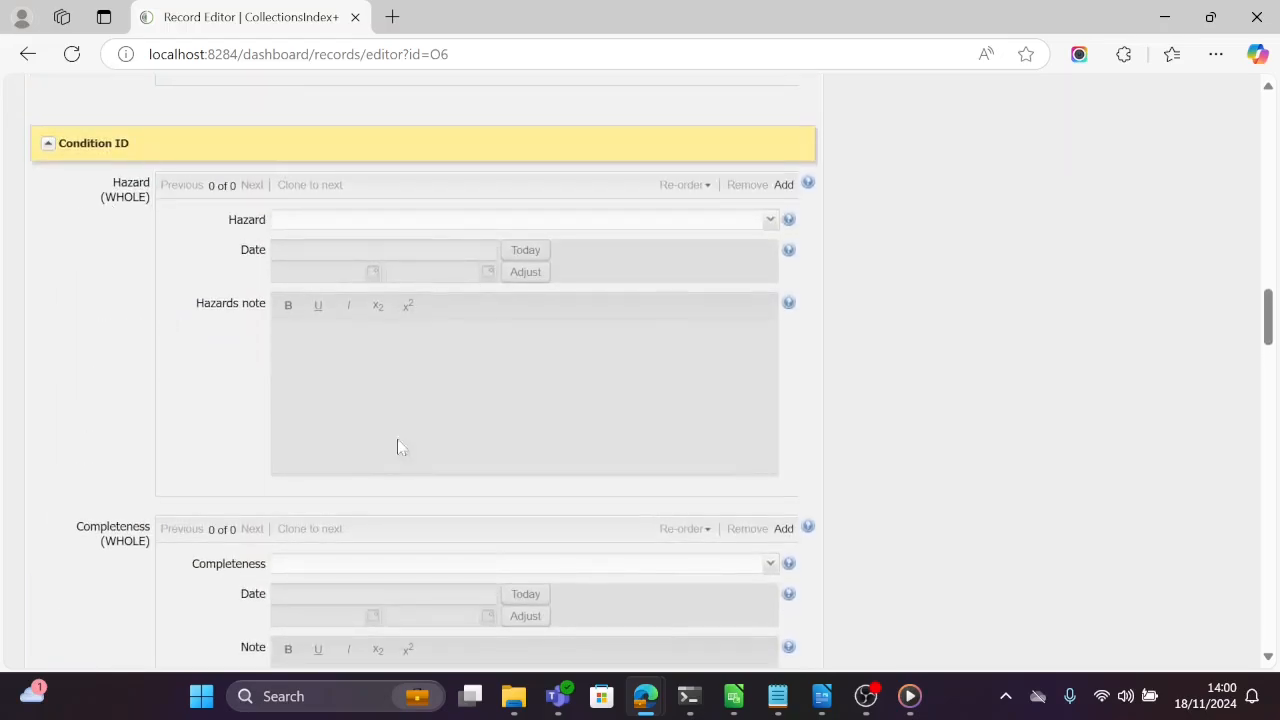
pyautogui.scroll(-6, 226, 250)
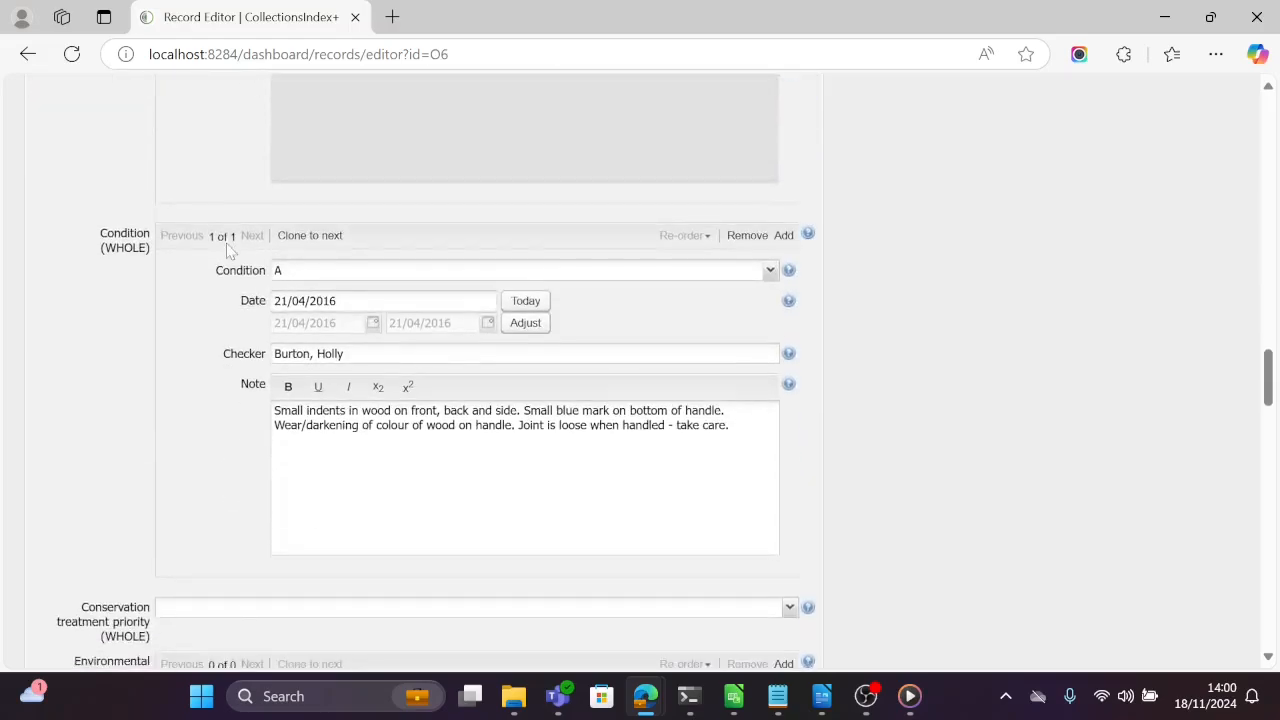
# Examine the Images, Identification and Display Conditions sections of the record, including the environmental, handling and storage recommendations.
pyautogui.scroll(-8, 226, 250)
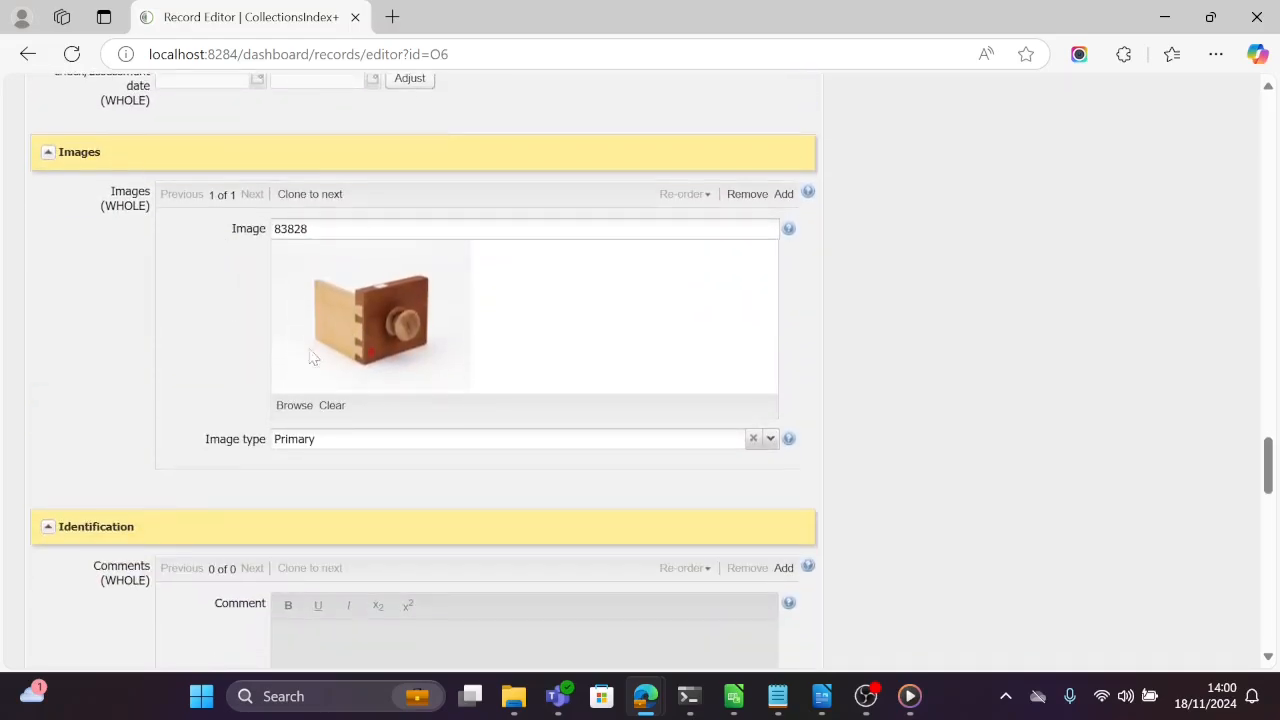
pyautogui.scroll(-6, 261, 346)
pyautogui.scroll(2, 261, 346)
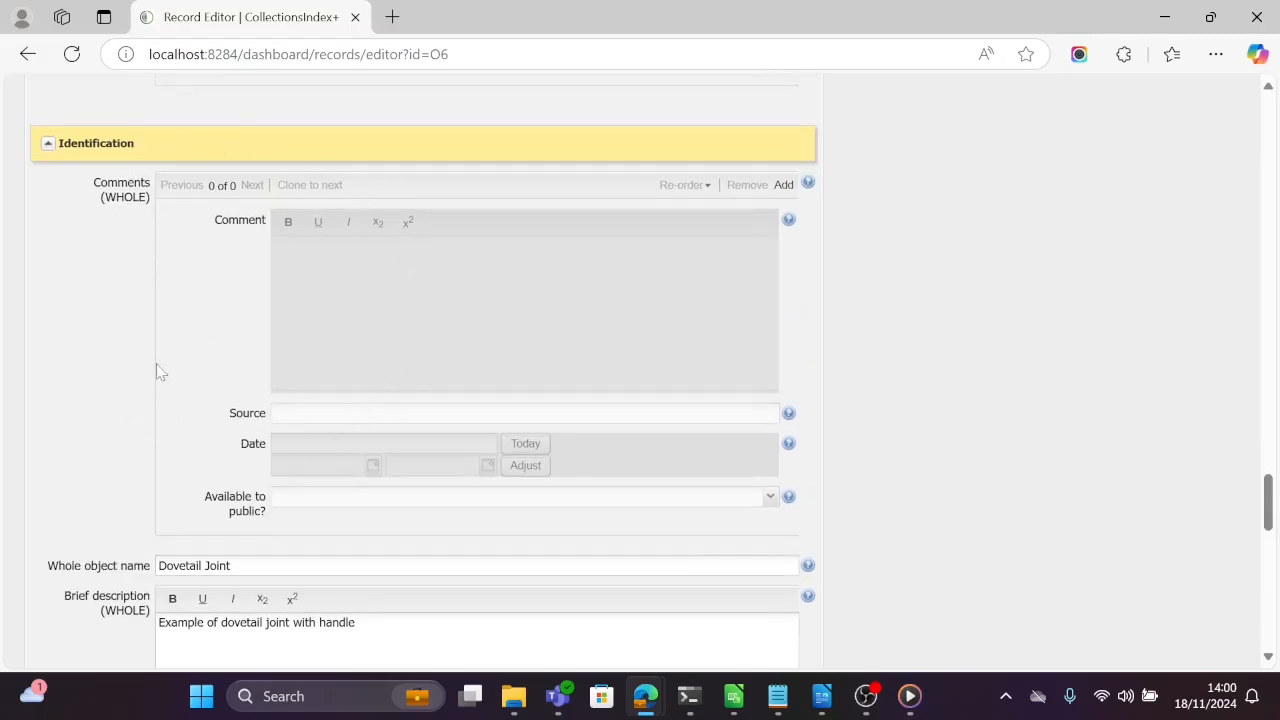
pyautogui.scroll(-9, 160, 320)
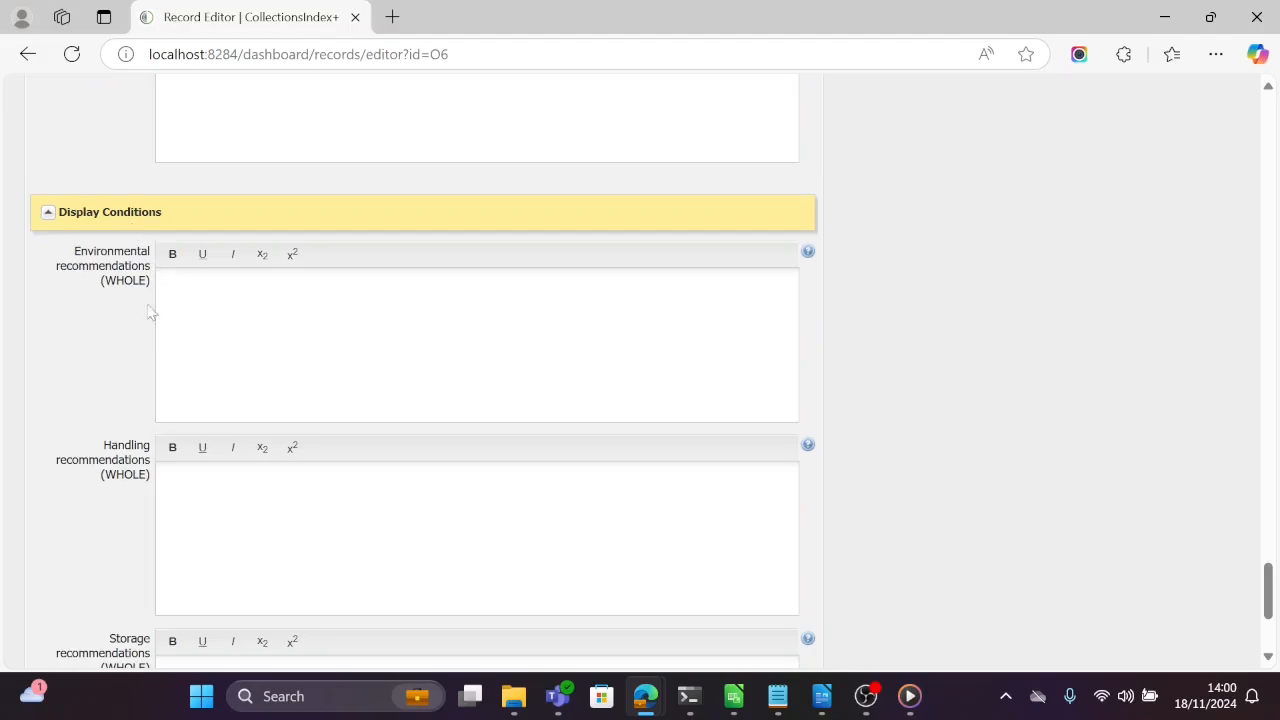
pyautogui.scroll(-2, 140, 170)
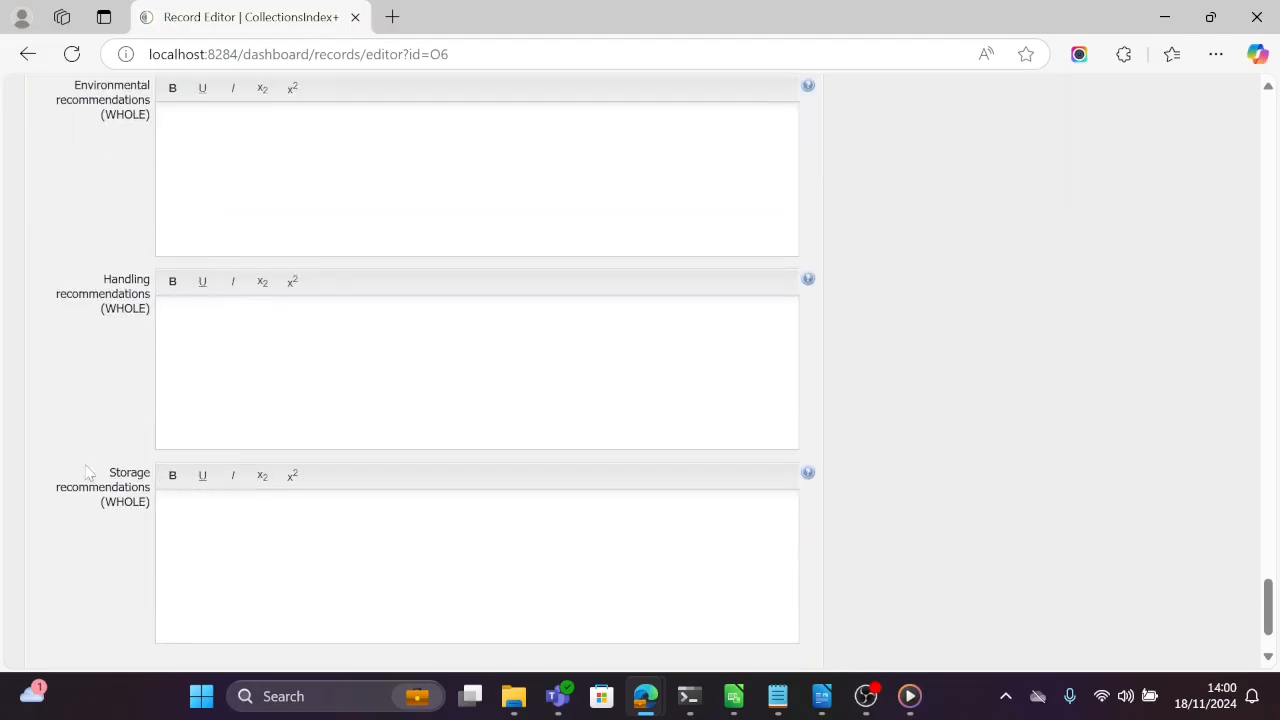
pyautogui.scroll(-2, 183, 216)
pyautogui.scroll(4, 183, 216)
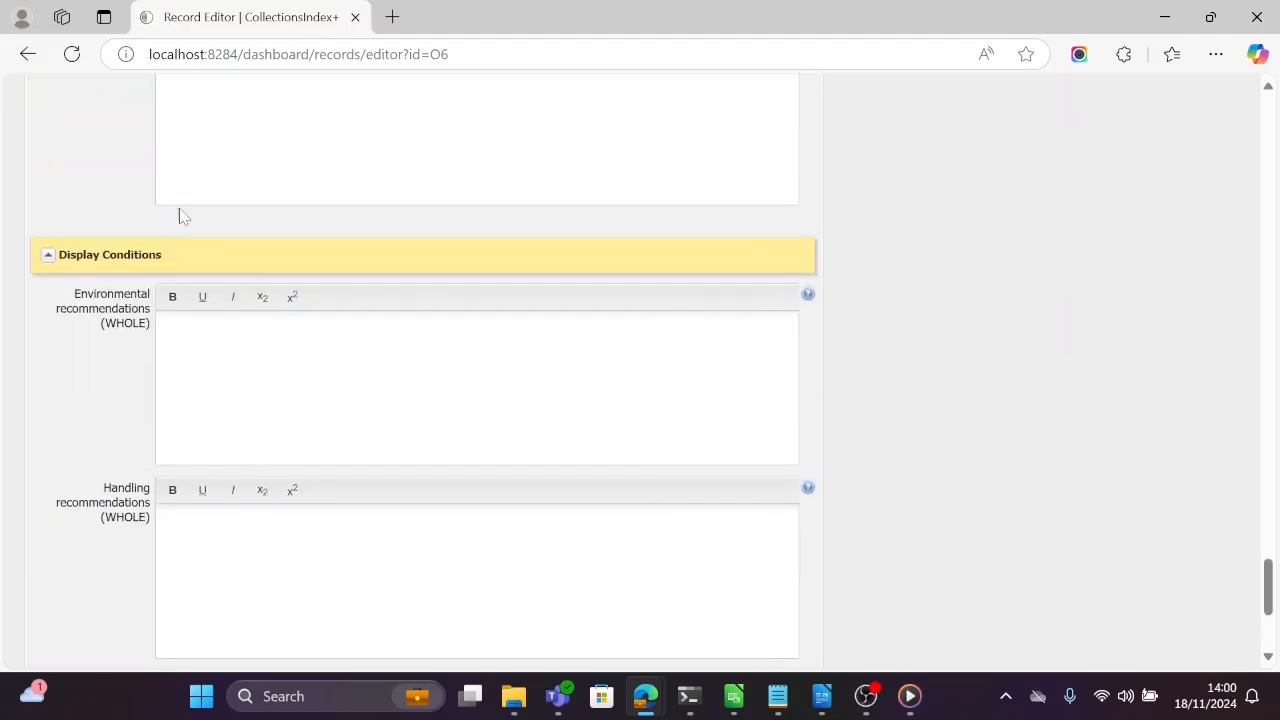
pyautogui.scroll(15, 181, 216)
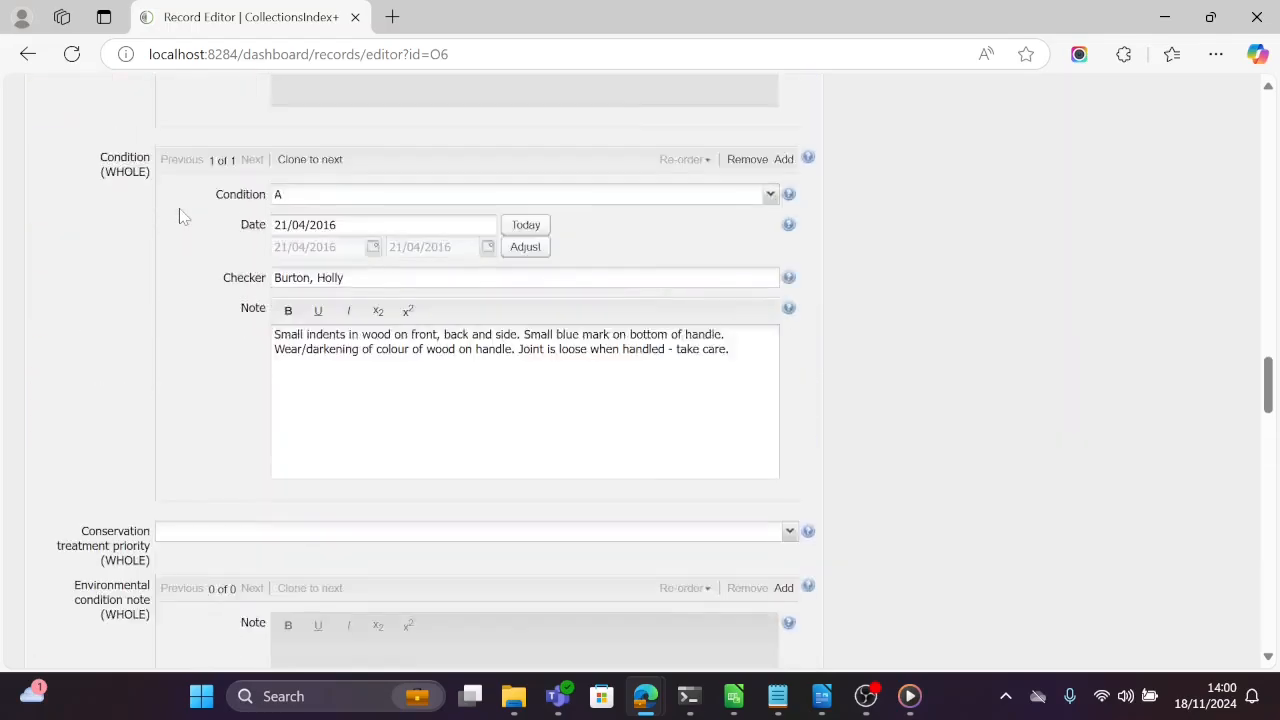
pyautogui.scroll(20, 180, 213)
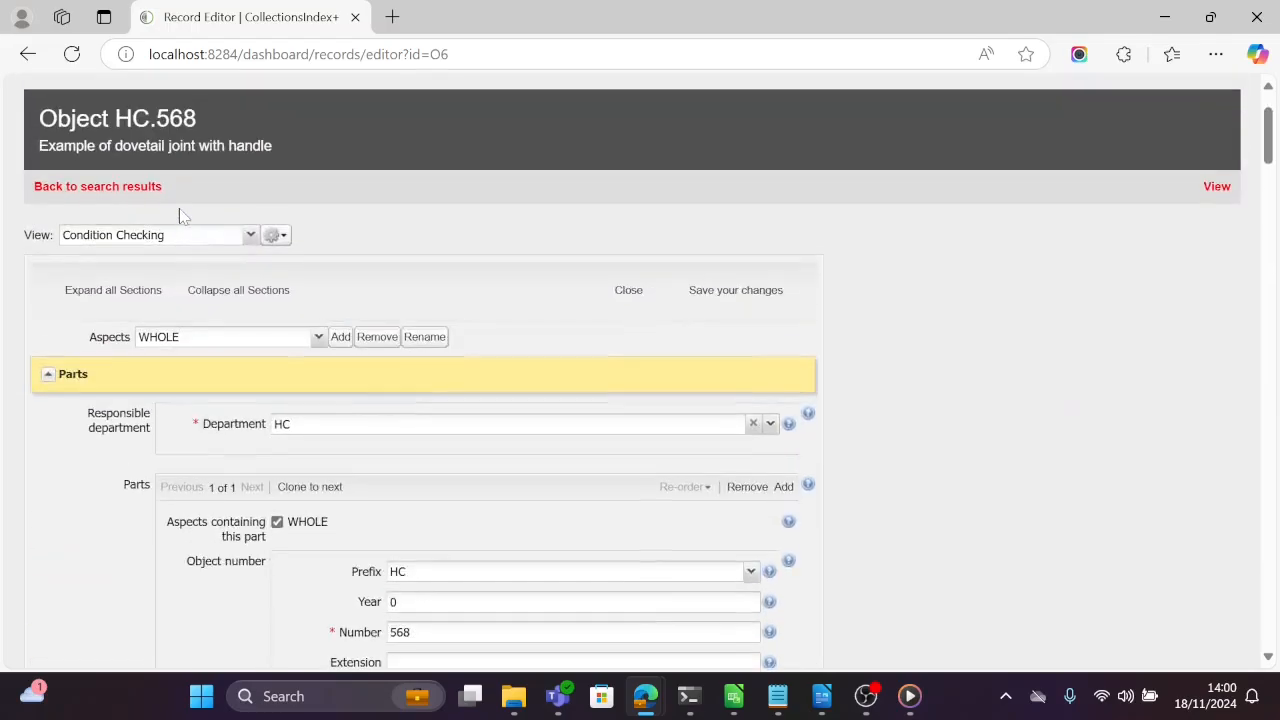
# Collapse all sections of the record in the Condition Checking view and look over the section list.
pyautogui.scroll(2, 179, 208)
pyautogui.click(240, 402)
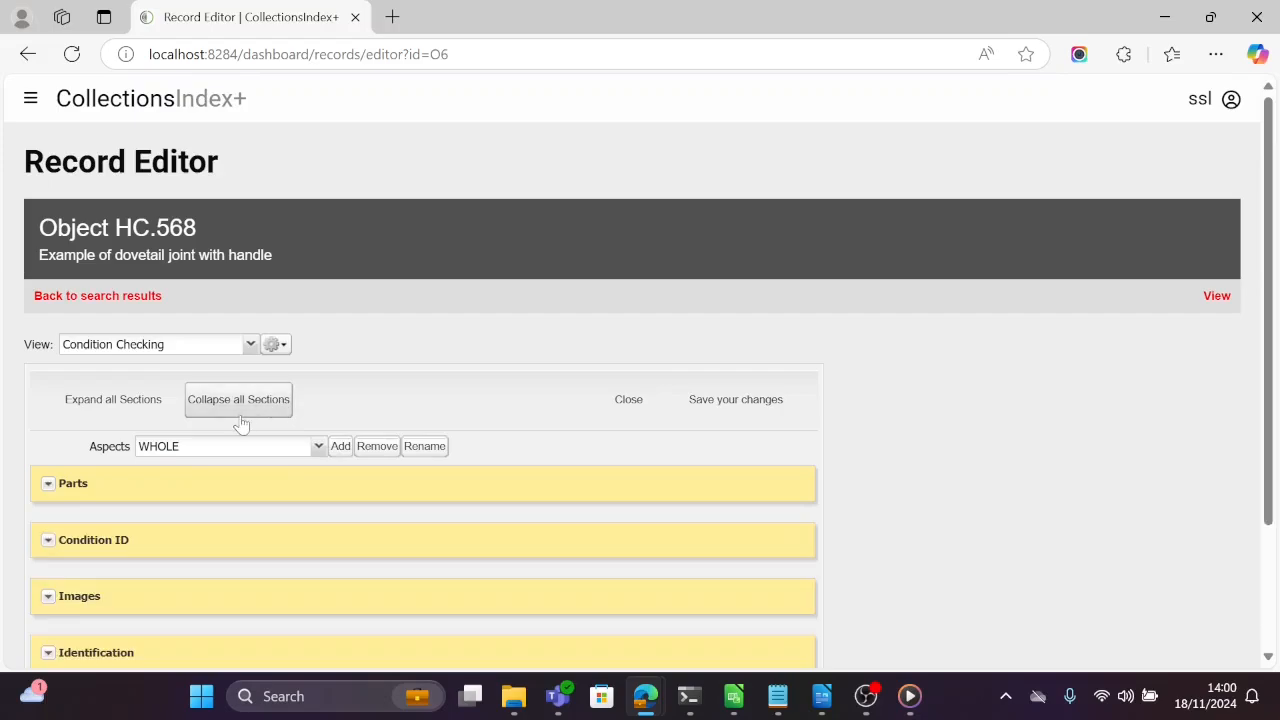
pyautogui.scroll(-1, 423, 349)
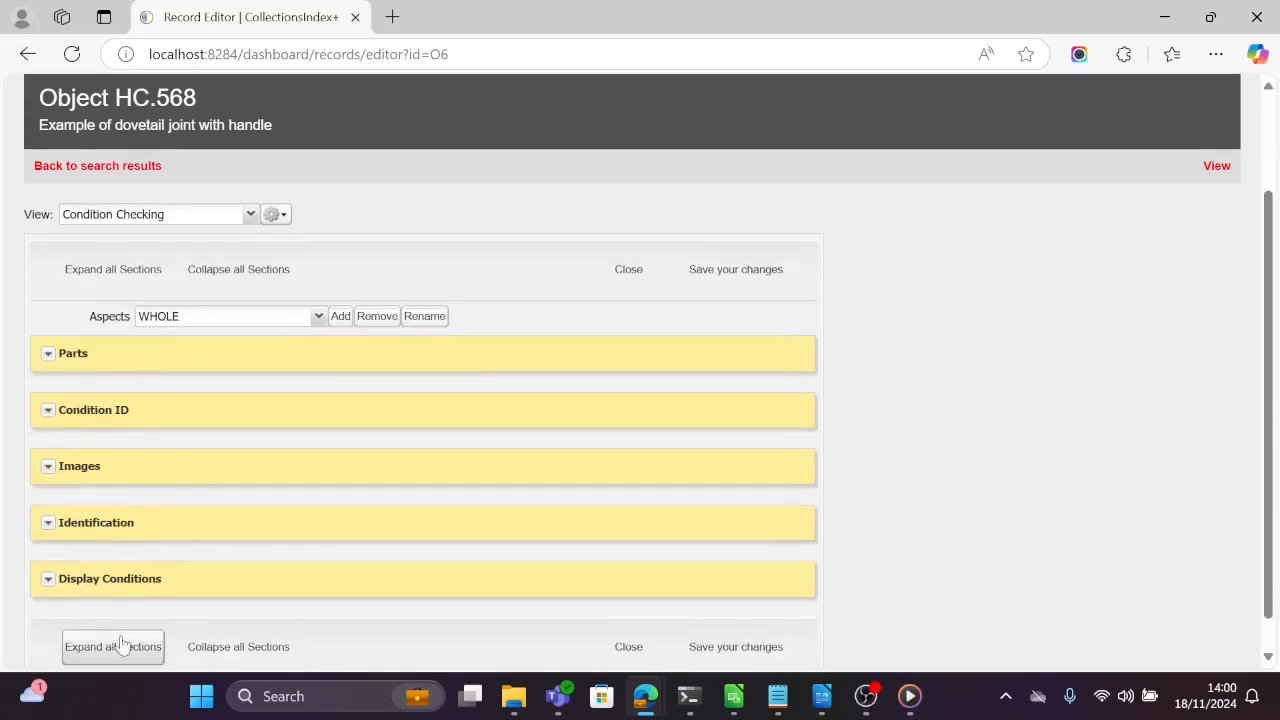
# Switch object HC.568 to the Full view in the record editor and collapse all its sections.
pyautogui.click(250, 214)
pyautogui.click(106, 256)
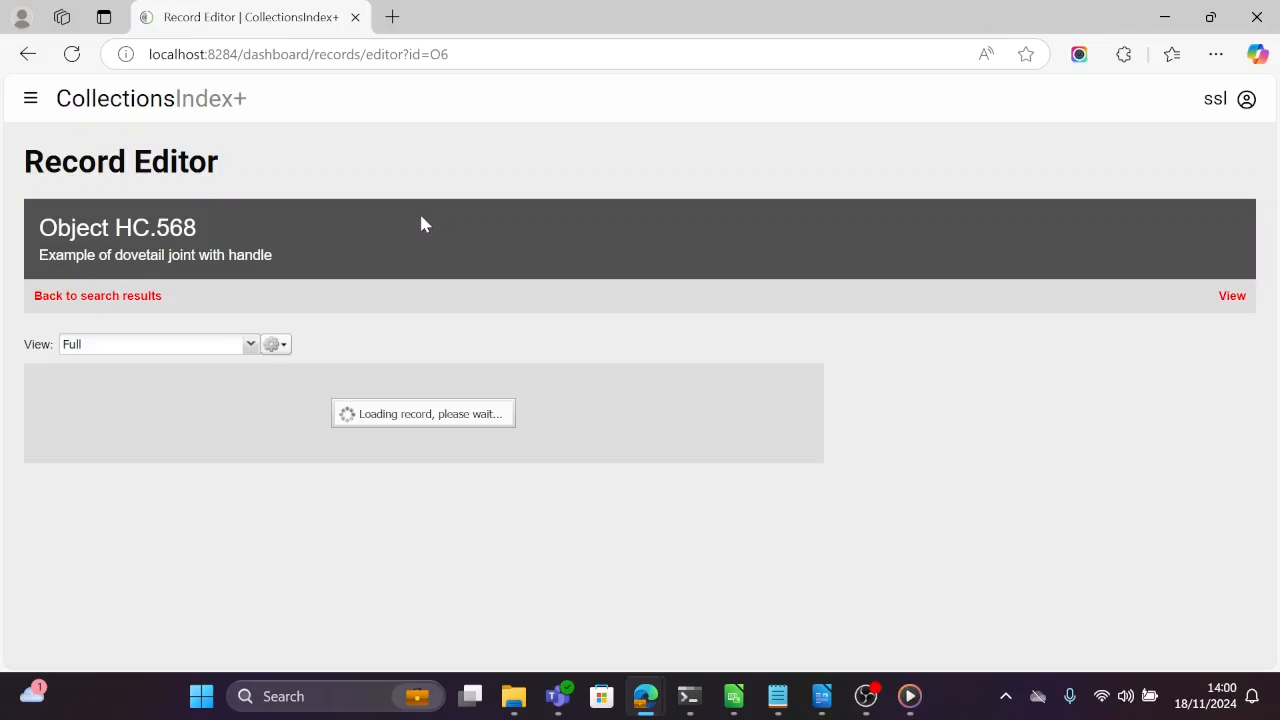
pyautogui.scroll(-1, 363, 249)
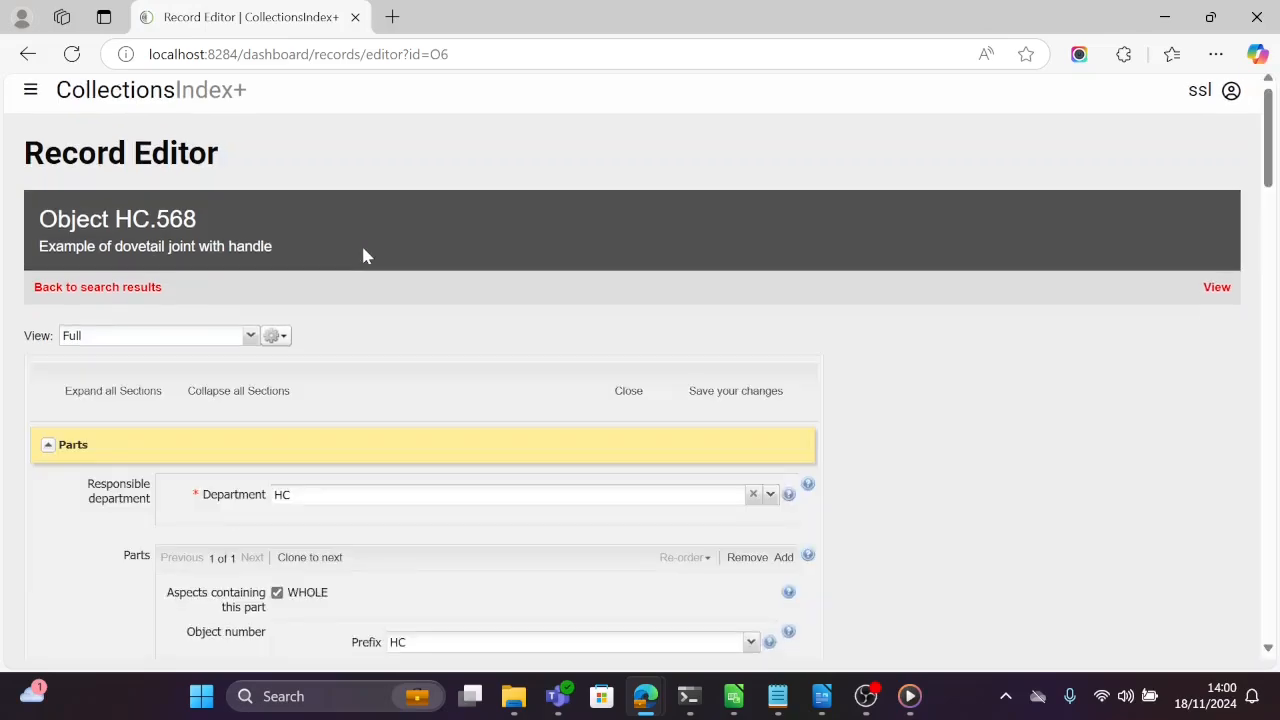
pyautogui.click(247, 425)
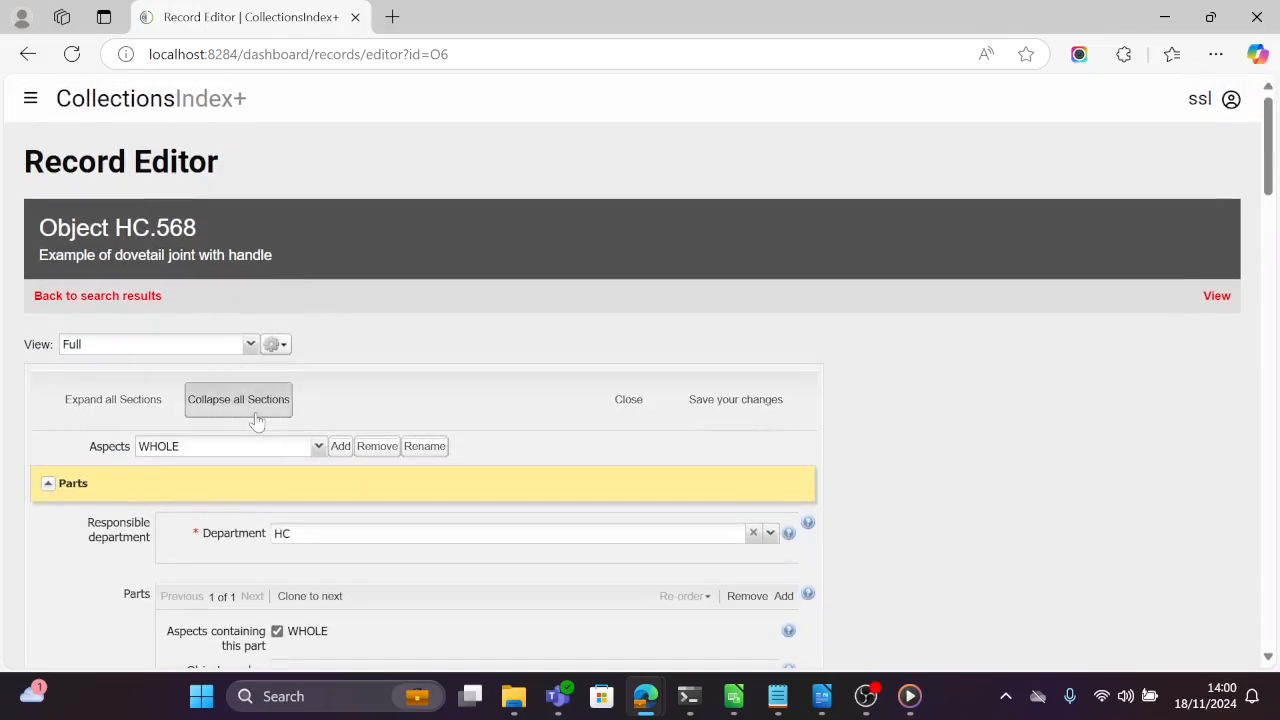
# Look over the full list of collapsed sections for object HC.568 in the Full view.
pyautogui.scroll(-6, 438, 393)
pyautogui.scroll(-5, 438, 394)
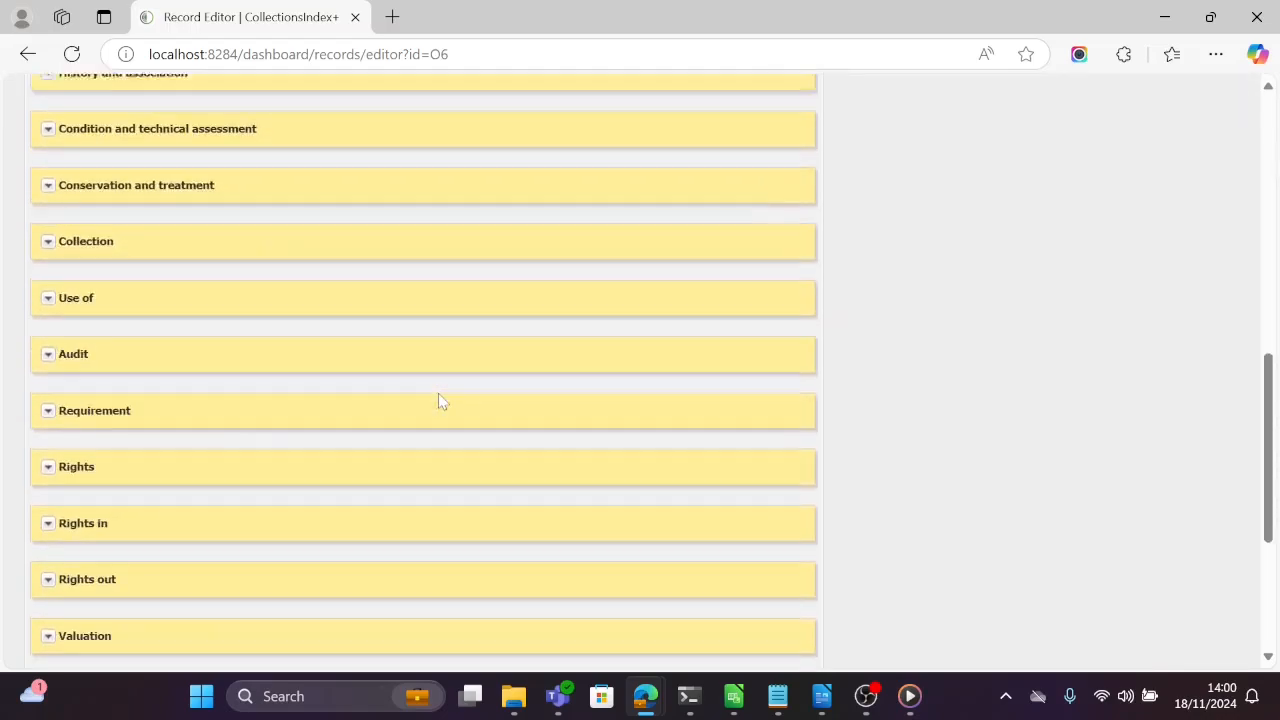
pyautogui.scroll(2, 438, 394)
pyautogui.scroll(10, 438, 395)
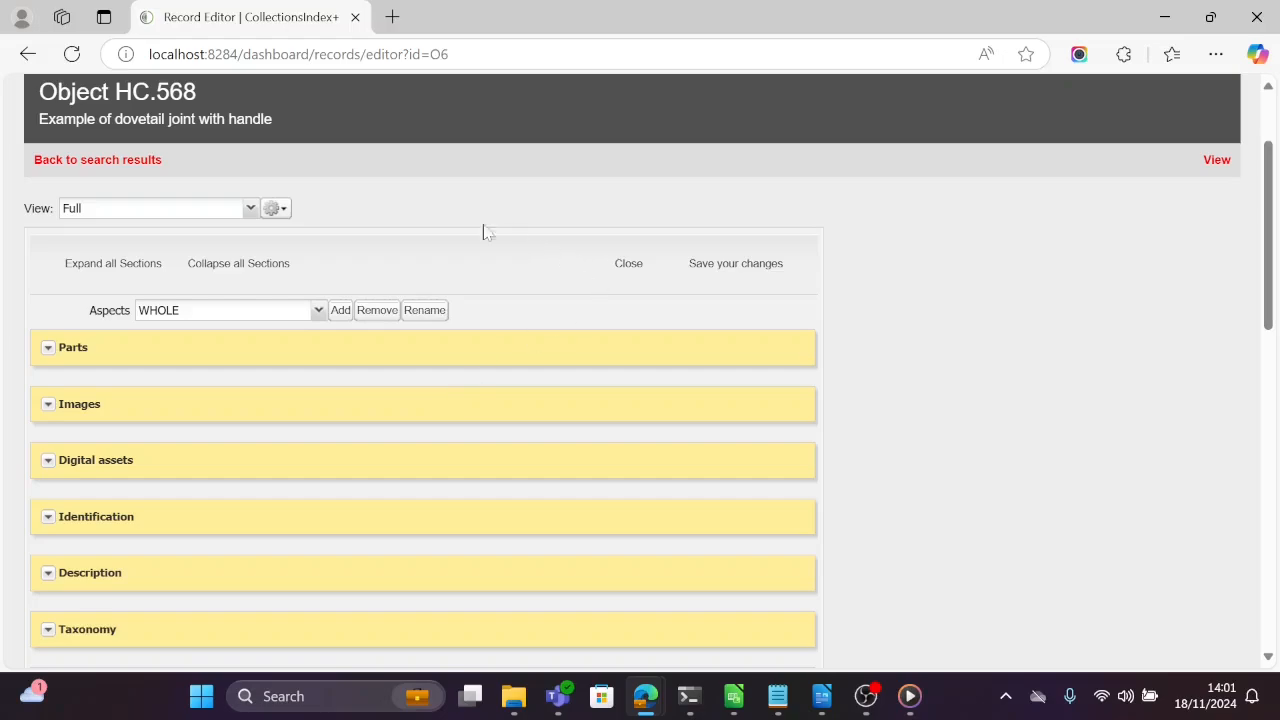
pyautogui.scroll(2, 393, 243)
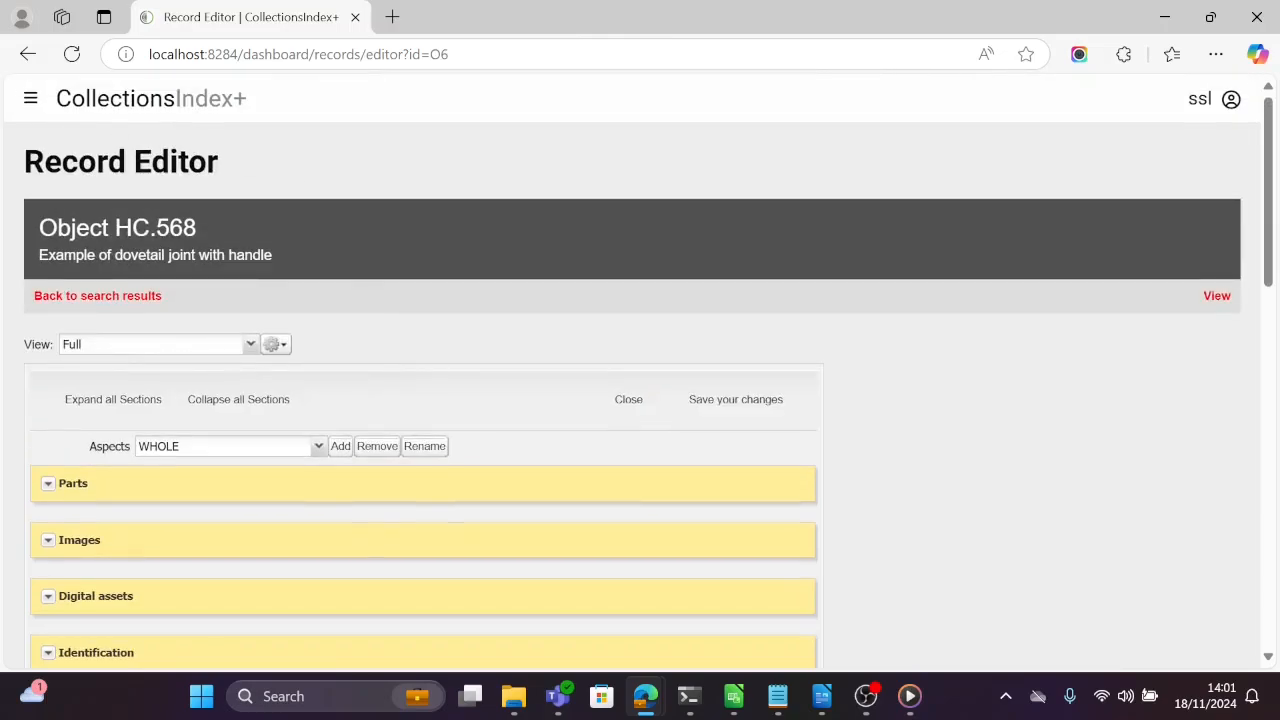
# Leave the record editor for the Objects page without saving changes and open the advanced search.
pyautogui.click(29, 99)
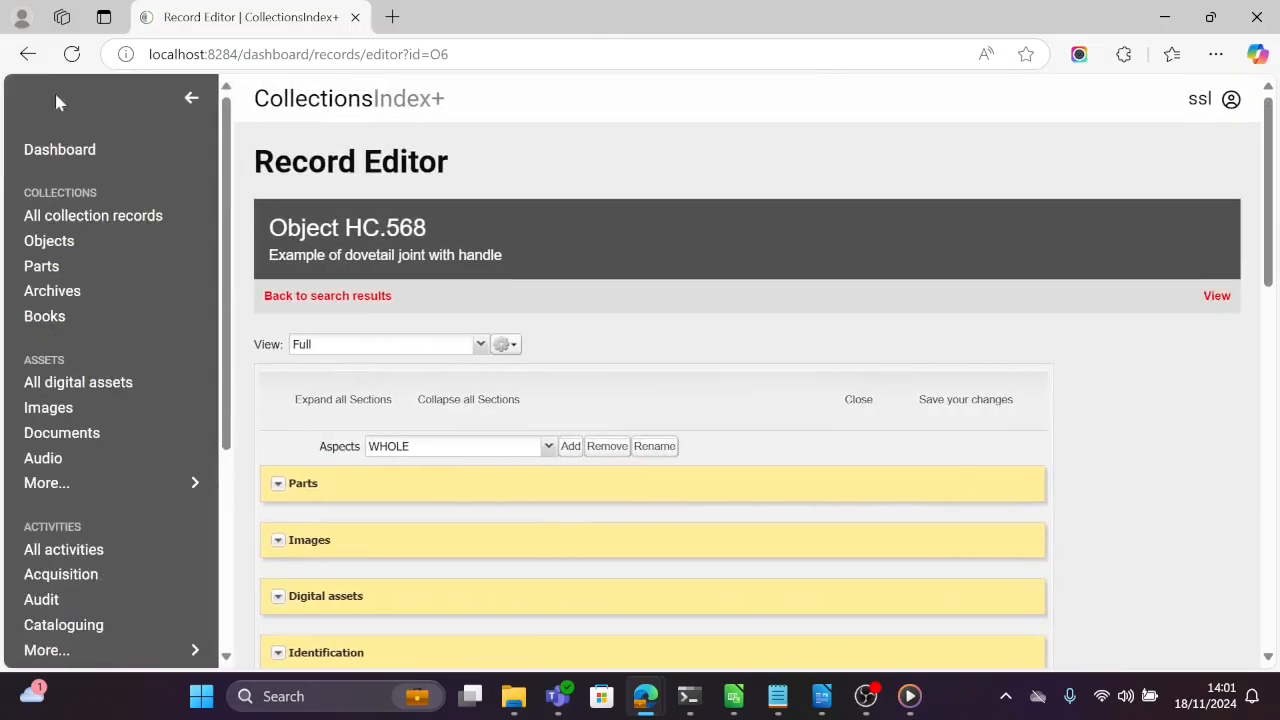
pyautogui.click(72, 242)
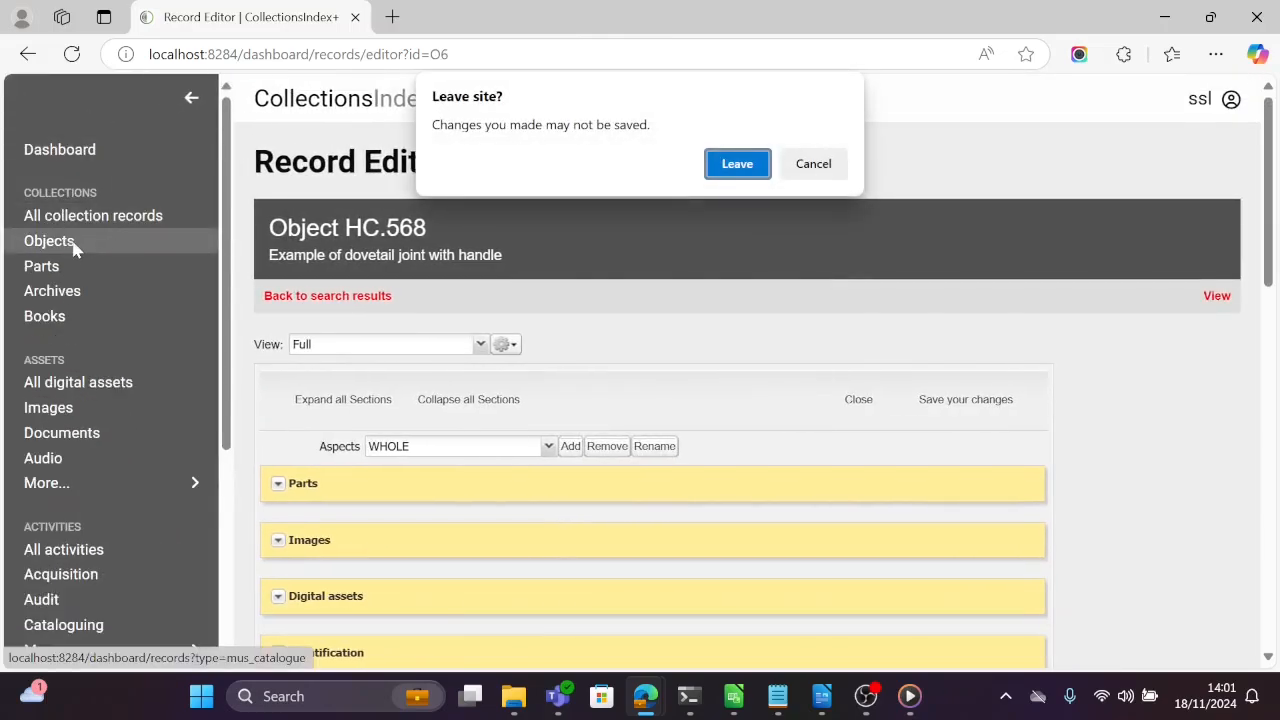
pyautogui.click(736, 164)
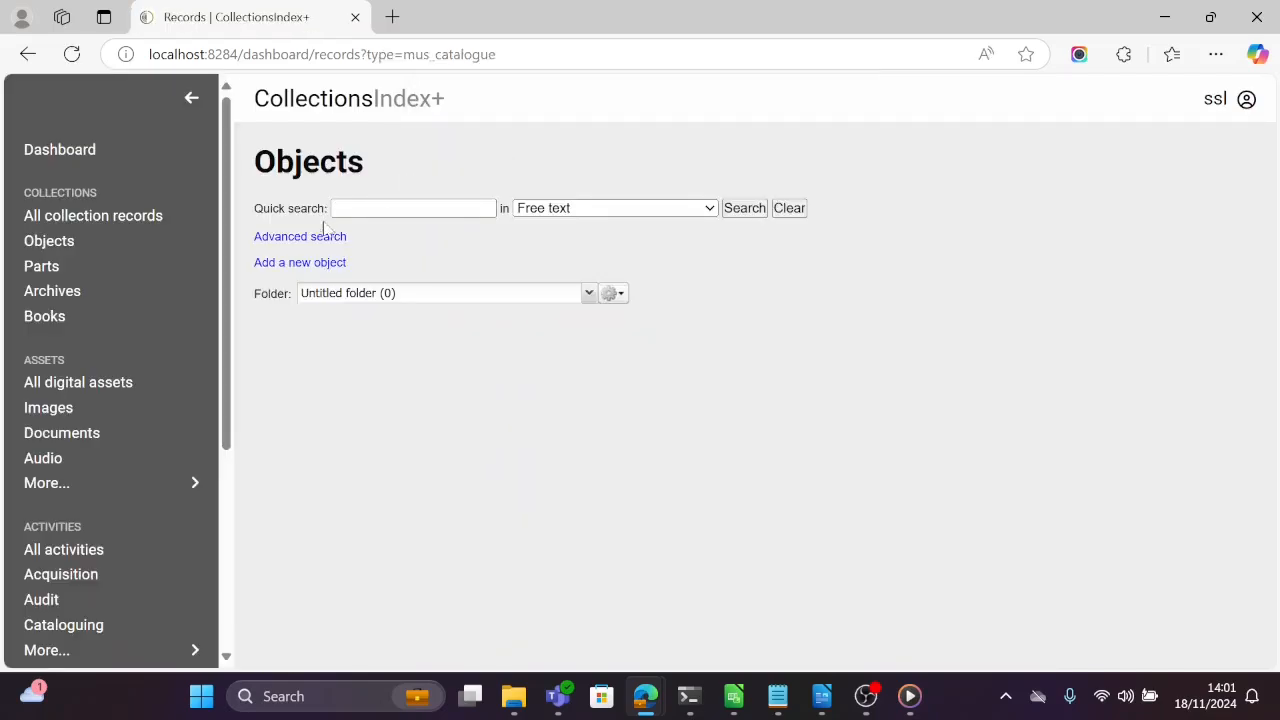
pyautogui.click(333, 244)
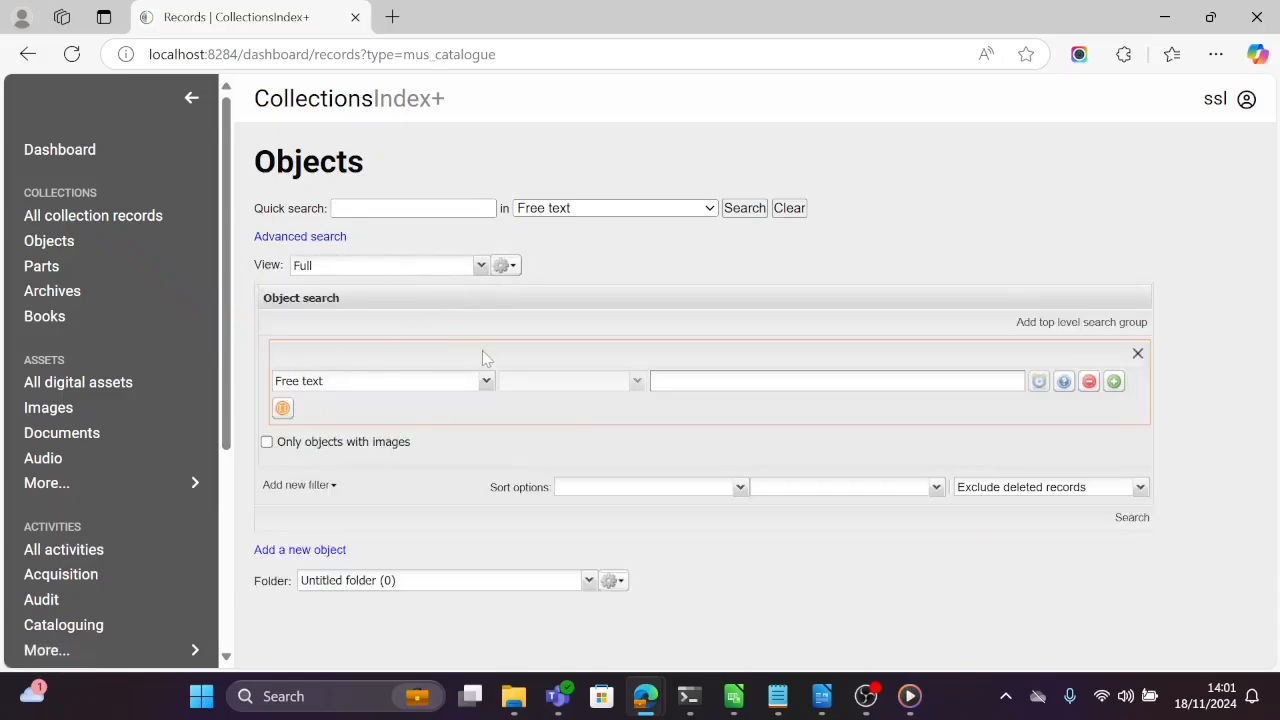
# Look through the searchable fields offered by the object advanced search in the Full view.
pyautogui.click(485, 386)
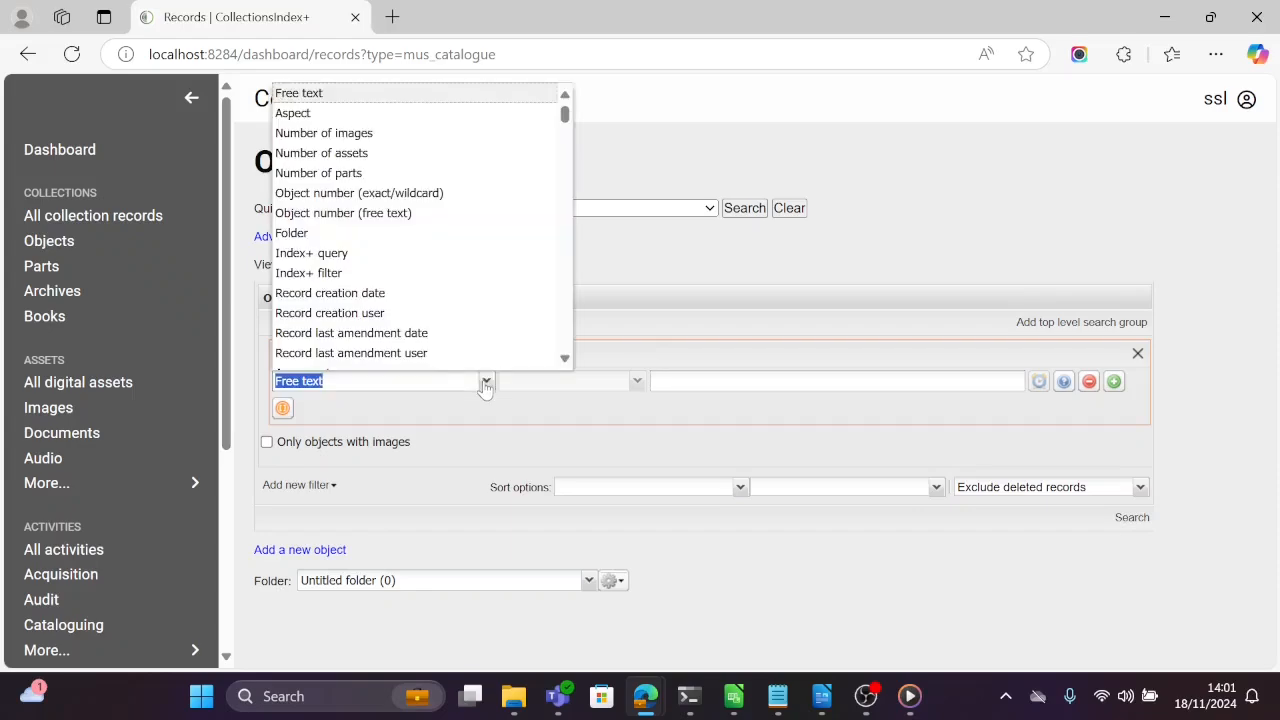
pyautogui.moveTo(566, 120)
pyautogui.mouseDown()
pyautogui.moveTo(561, 358)
pyautogui.moveTo(565, 114)
pyautogui.mouseUp()
pyautogui.click(624, 148)
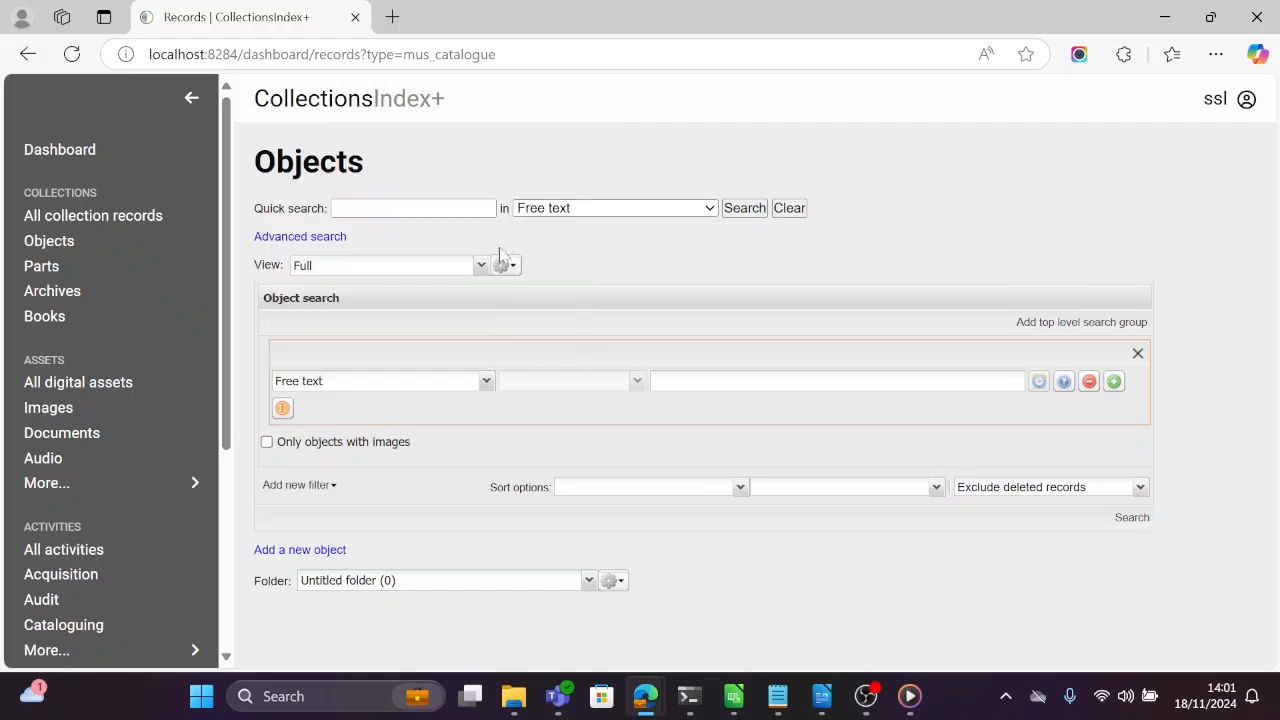
# Switch the object advanced search to the Condition Checking view, reopen it and look through the searchable fields it offers.
pyautogui.click(481, 265)
pyautogui.click(340, 328)
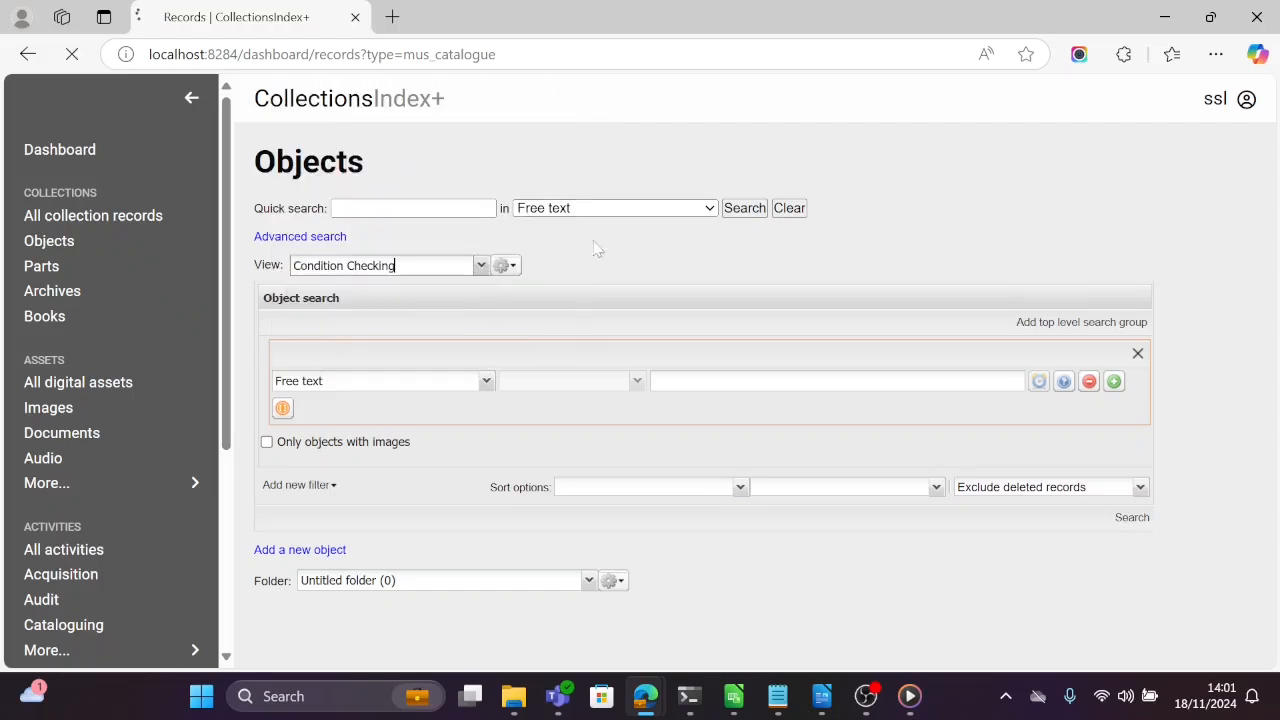
pyautogui.click(326, 240)
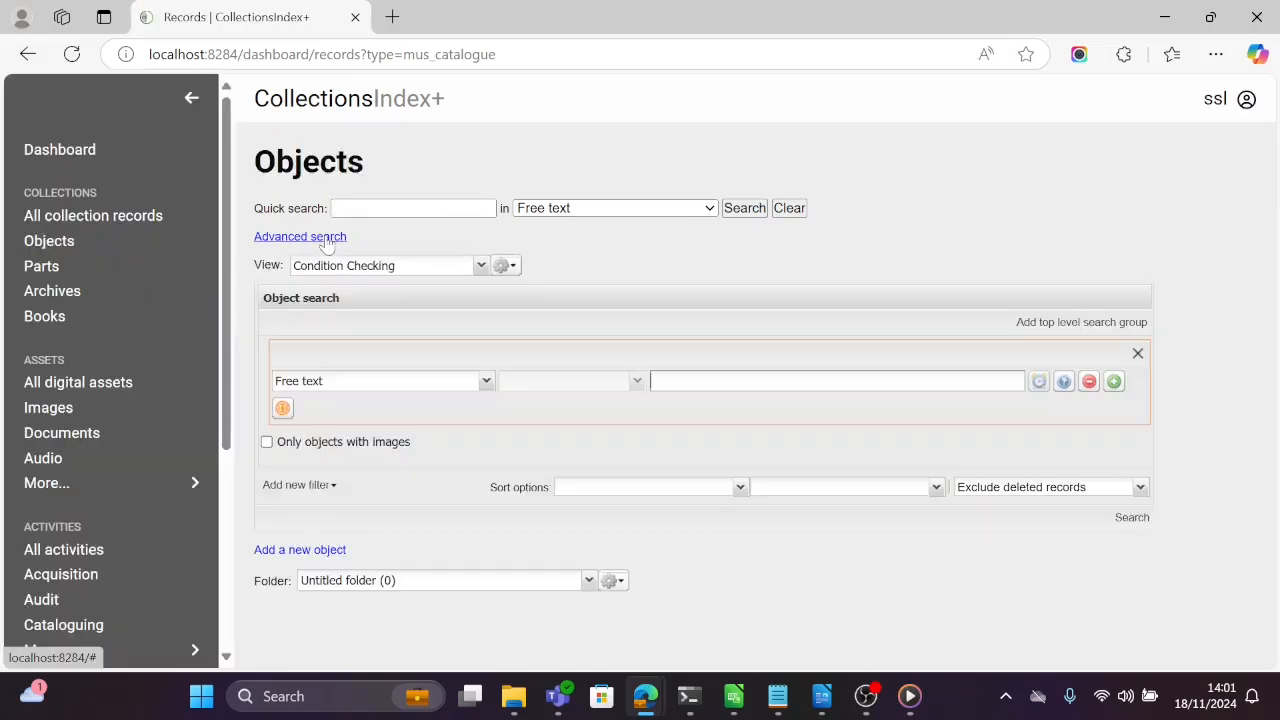
pyautogui.click(488, 383)
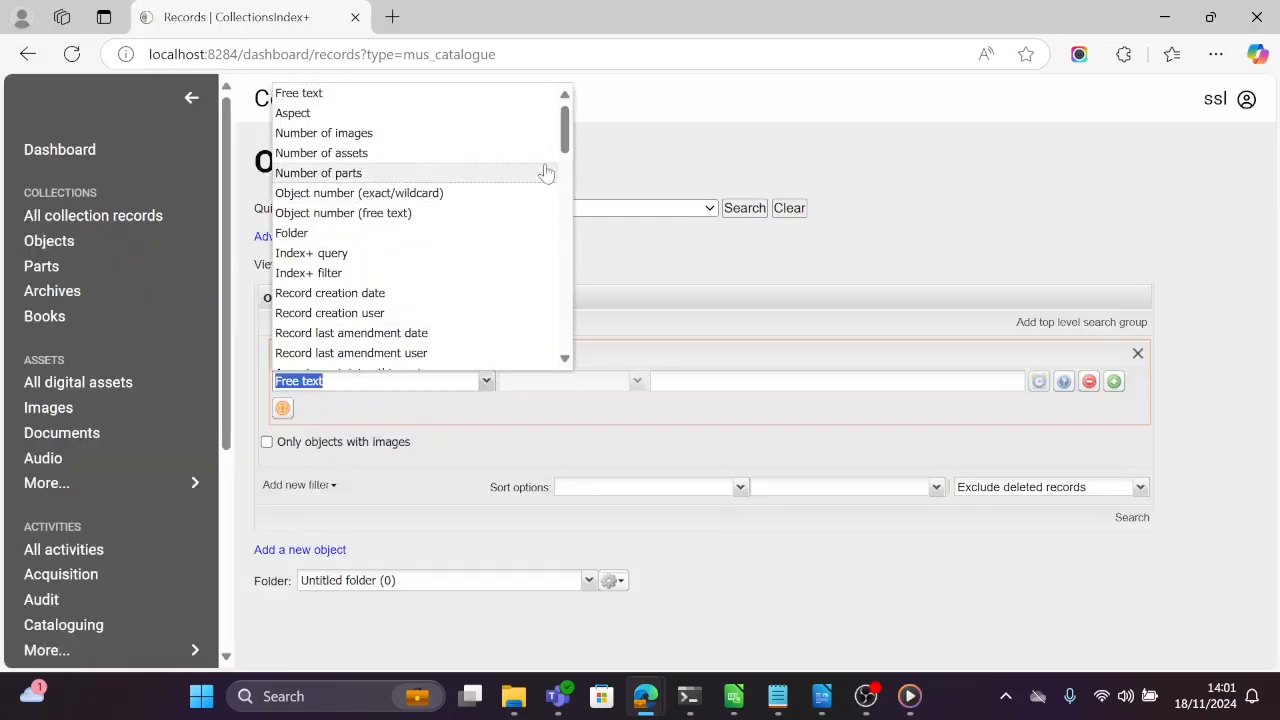
pyautogui.moveTo(563, 143); pyautogui.dragTo(597, 106)
pyautogui.click(617, 259)
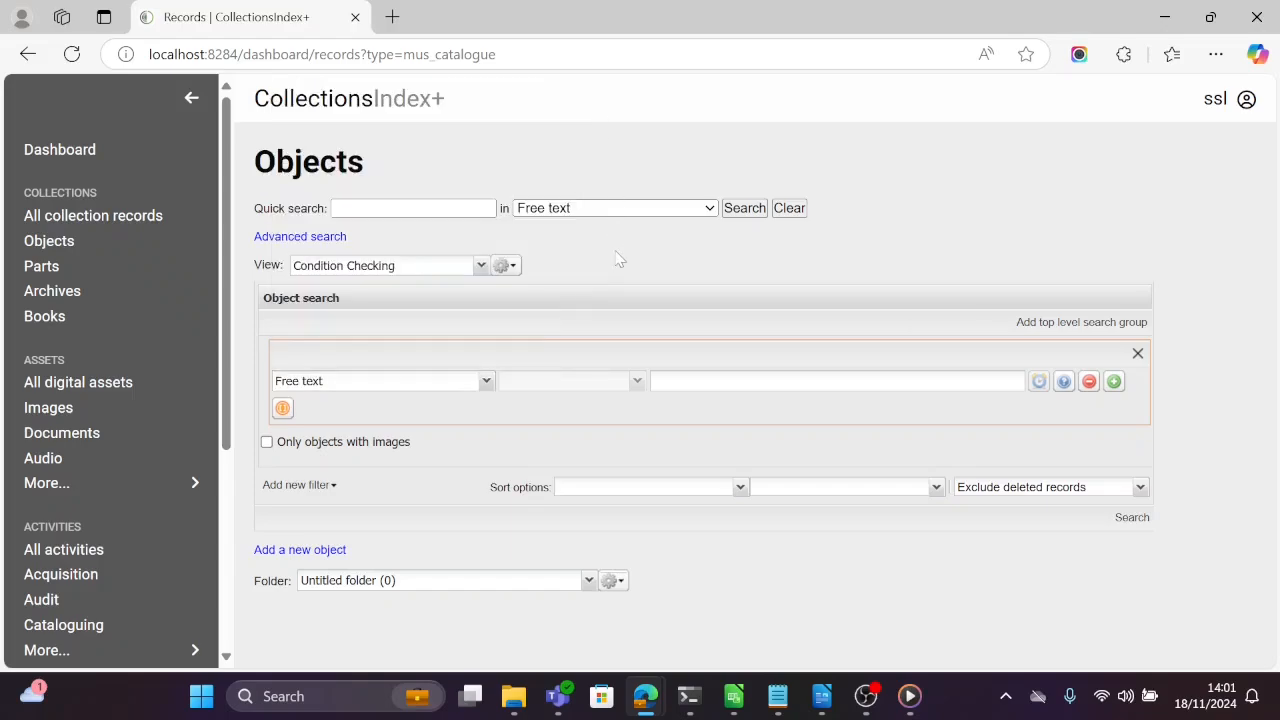